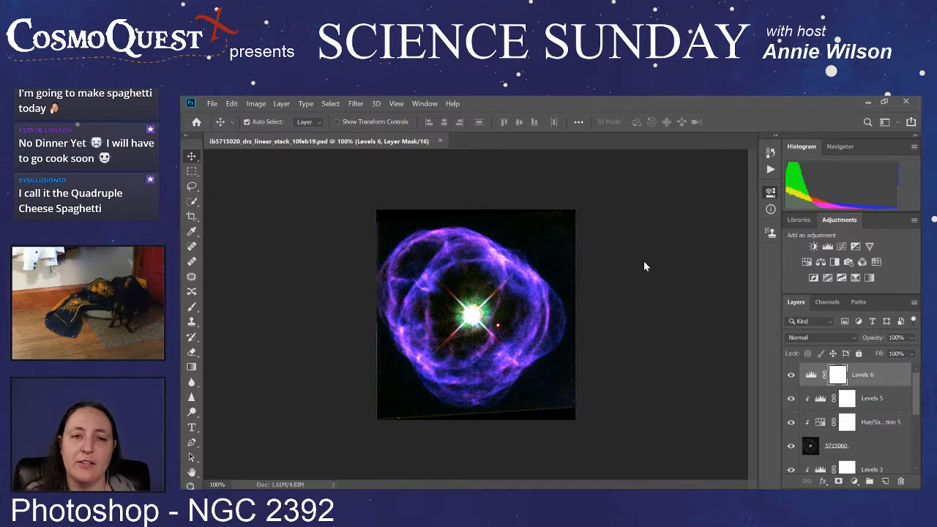
Step: Darken the background with the Levels 6 adjustment by sampling the dark sky near the image's lower-right corner
left_click(880, 378)
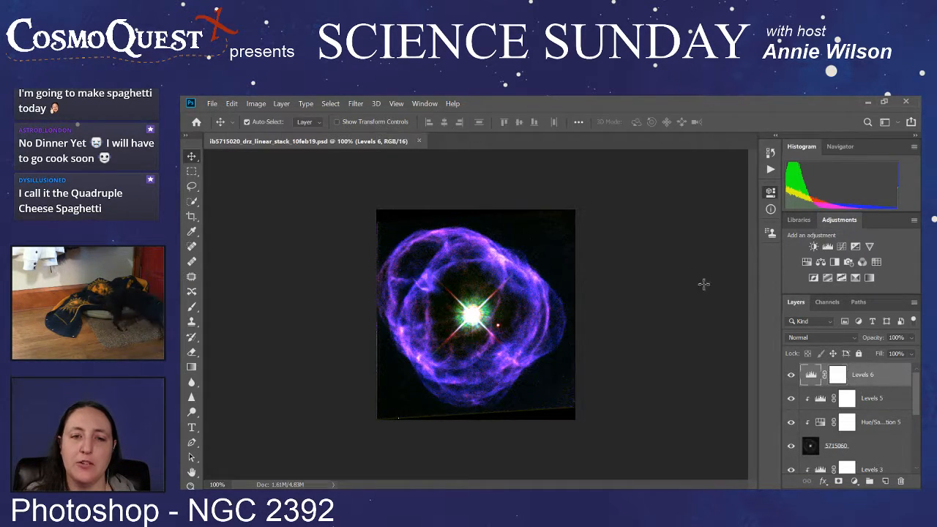
key("i")
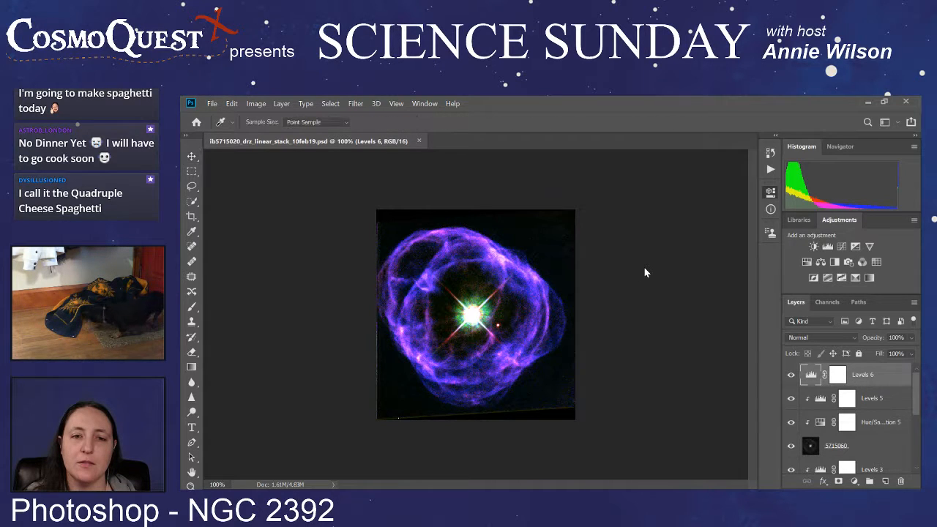
left_click(565, 386)
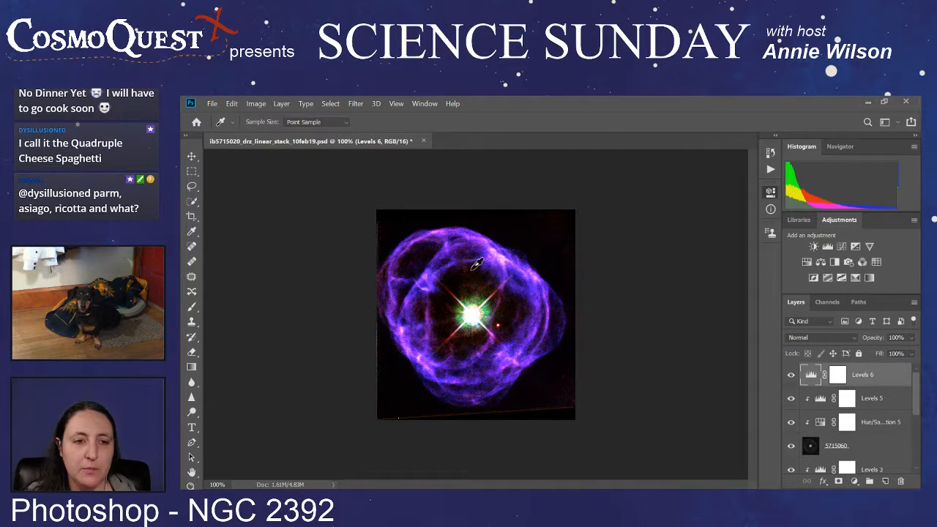
key("v")
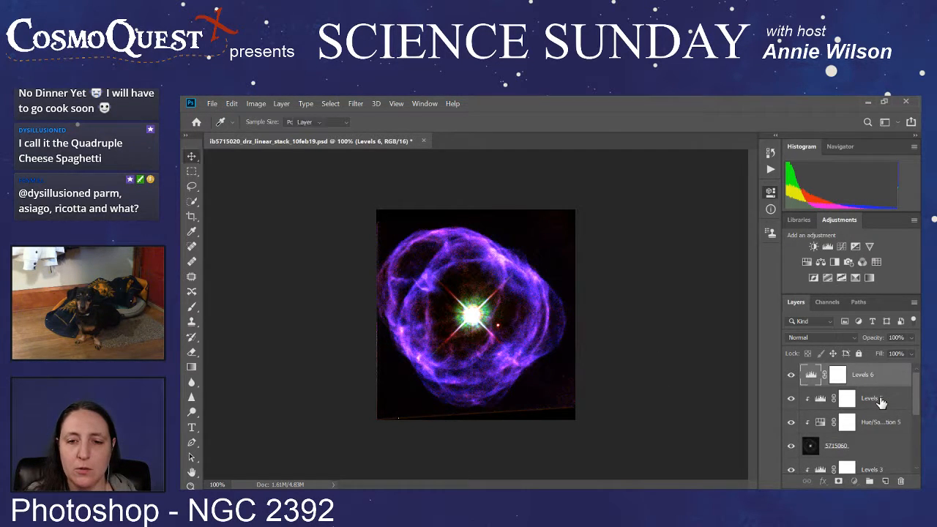
Step: Hide the 5715020 image layer and the Levels 6 adjustment layer
left_click(879, 399)
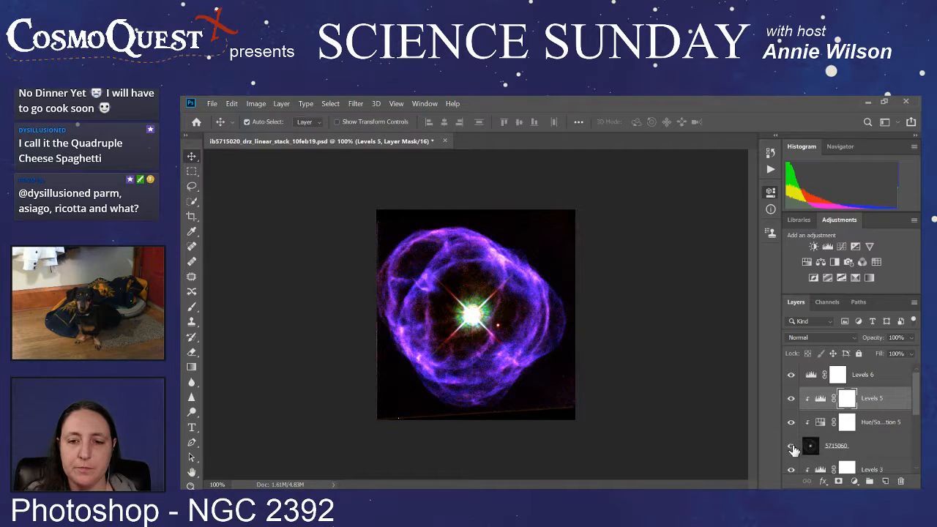
scroll(795, 447, "down", 1)
scroll(795, 407, "down", 5)
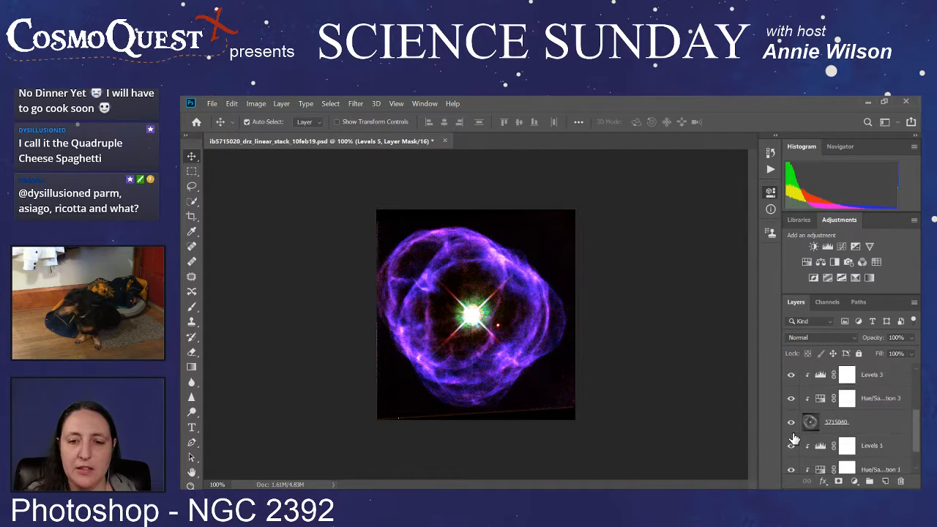
left_click(790, 462)
scroll(796, 440, "up", 5)
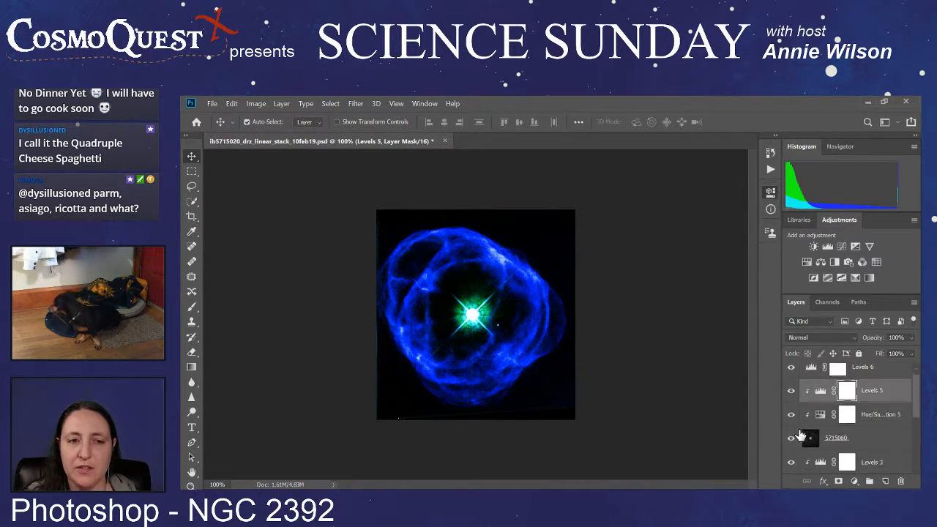
left_click(792, 376)
Step: Hide the 5715040 image layer and toggle the 5715060 layer off and on to isolate it
scroll(794, 385, "down", 5)
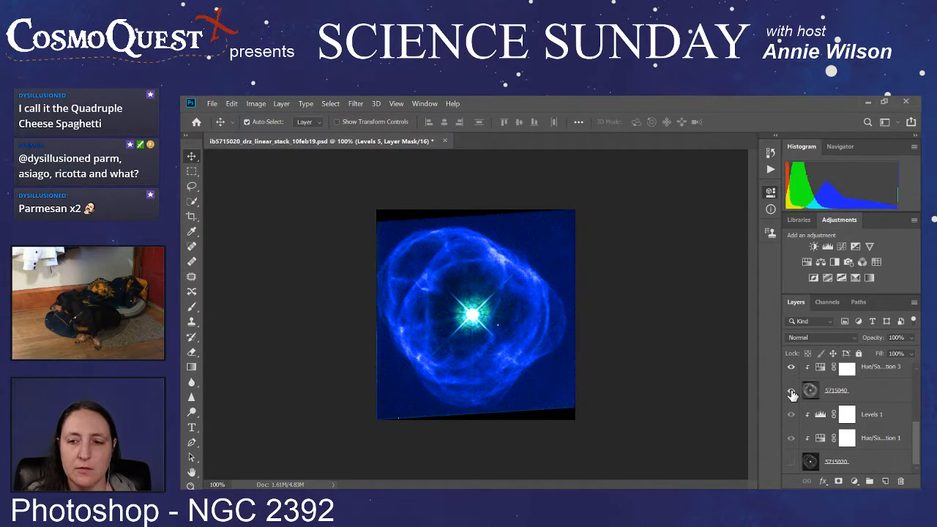
left_click(791, 391)
scroll(792, 401, "up", 3)
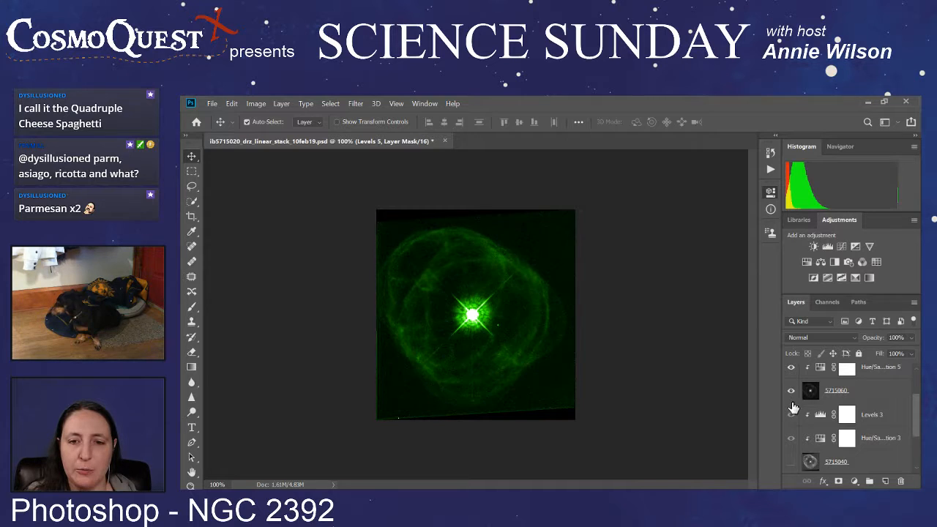
scroll(793, 398, "up", 3)
scroll(793, 398, "down", 3)
left_click(791, 400)
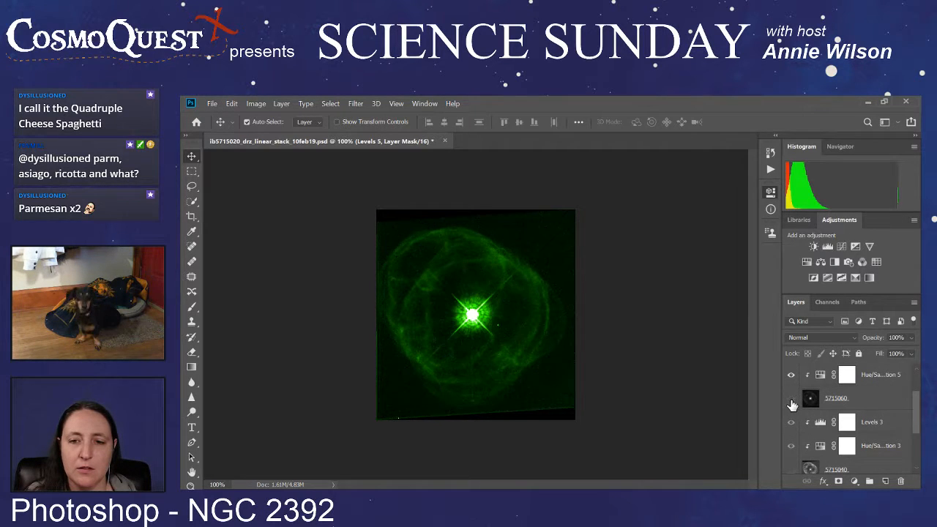
left_click(791, 400)
Step: Darken the green layer's background with the Levels 5 adjustment by sampling the dark sky near the image's lower-right corner
scroll(791, 395, "up", 2)
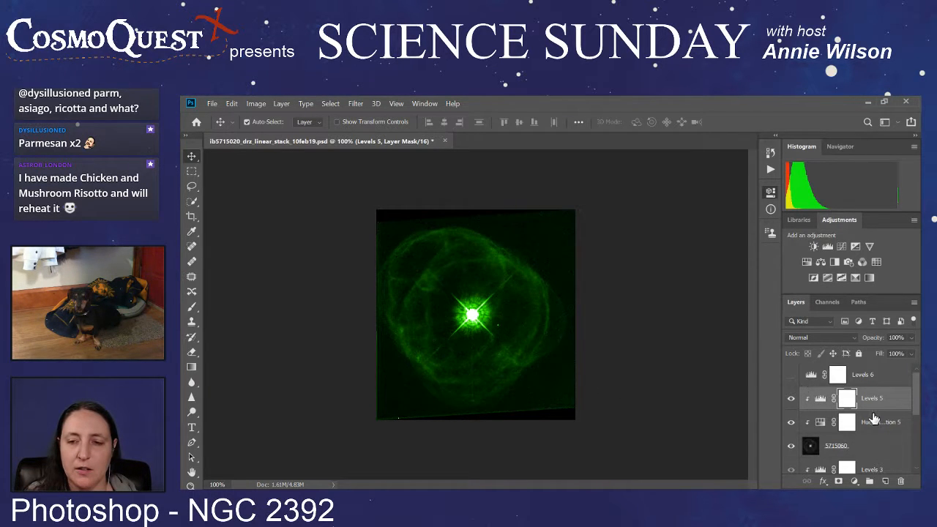
scroll(874, 418, "down", 1)
scroll(874, 419, "up", 1)
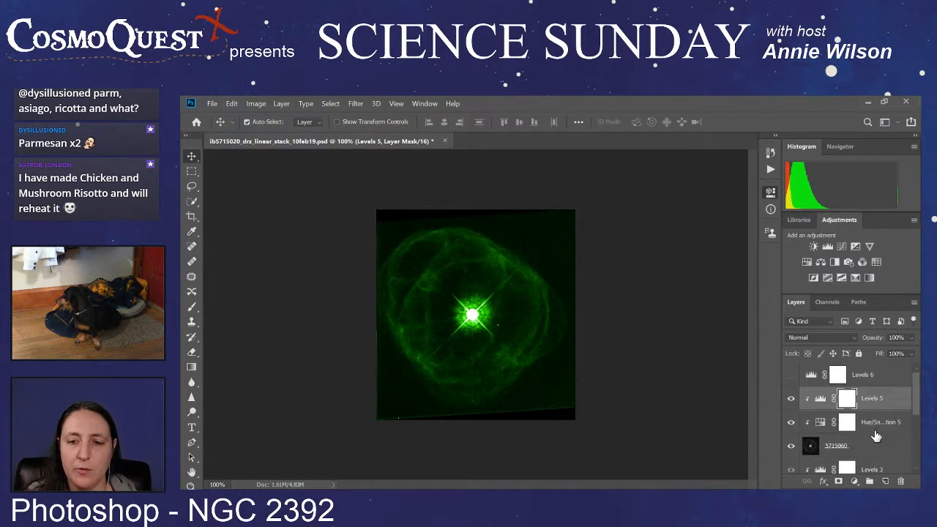
left_click(881, 426)
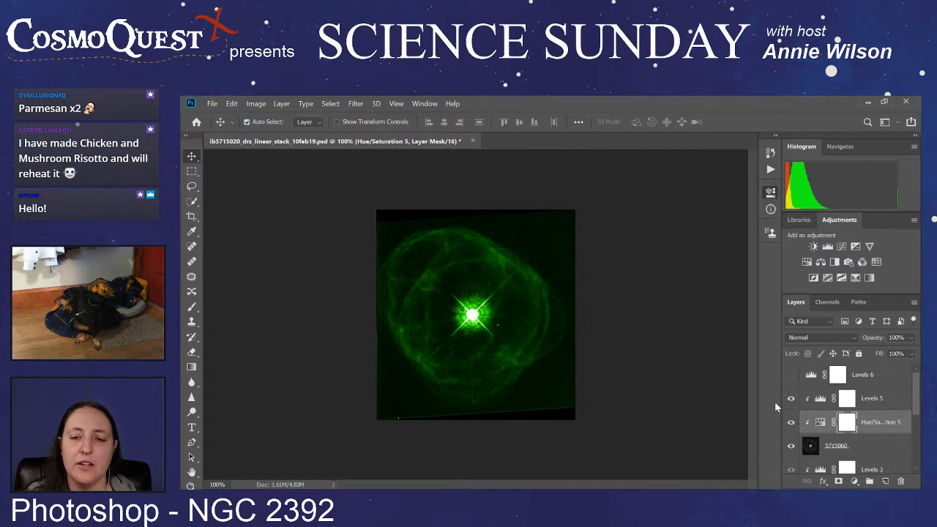
left_click(883, 399)
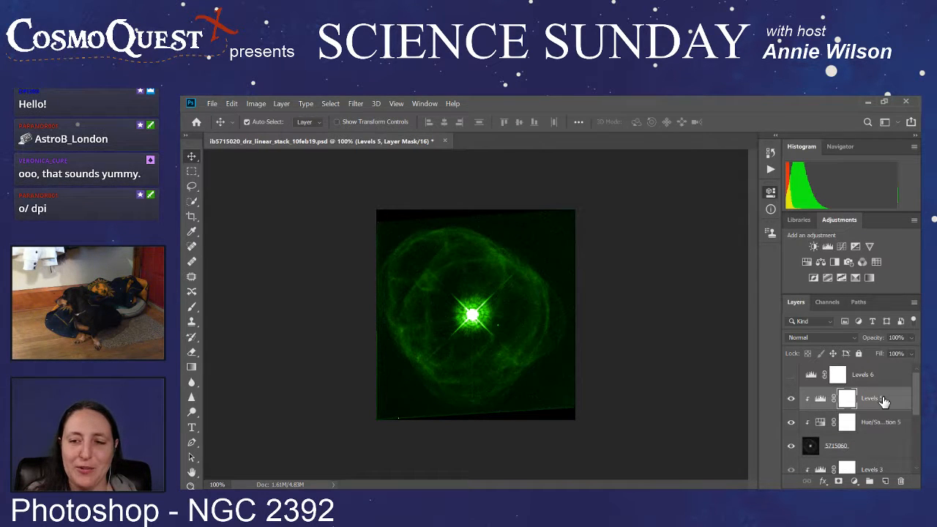
key("i")
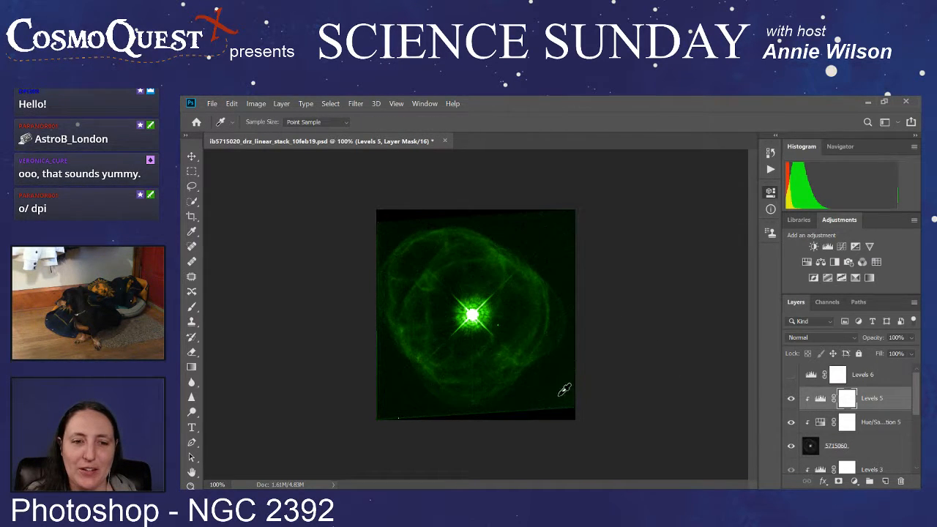
left_click(558, 394)
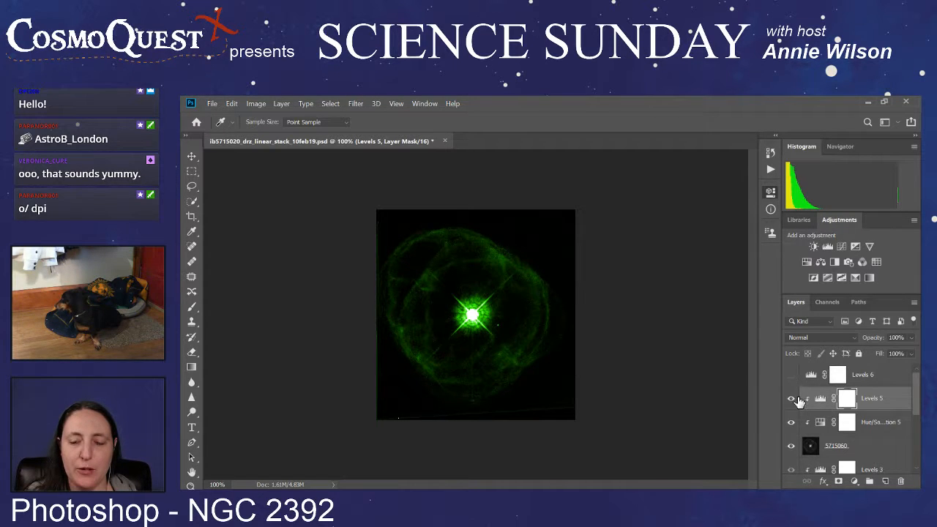
Step: Hide the 5715060 image layer and show the 5715040 layer instead
scroll(800, 397, "down", 1)
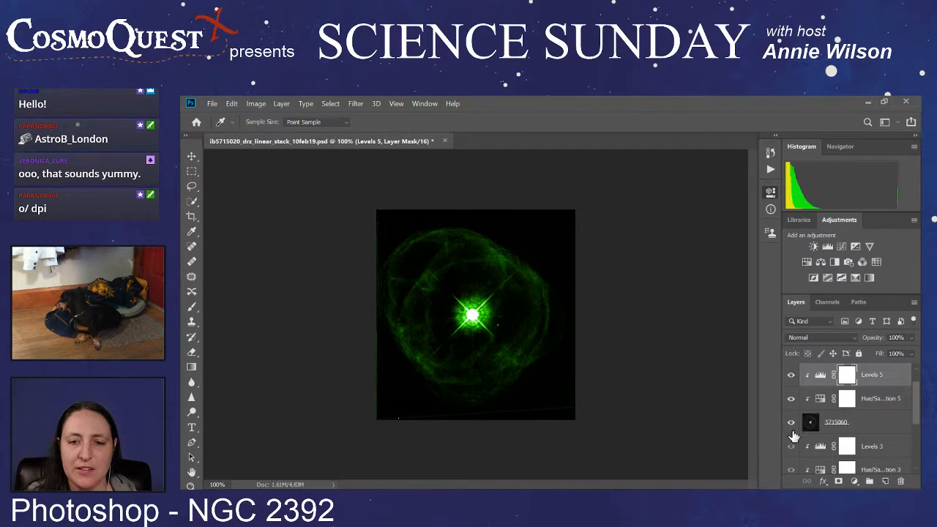
scroll(793, 431, "down", 1)
left_click(791, 400)
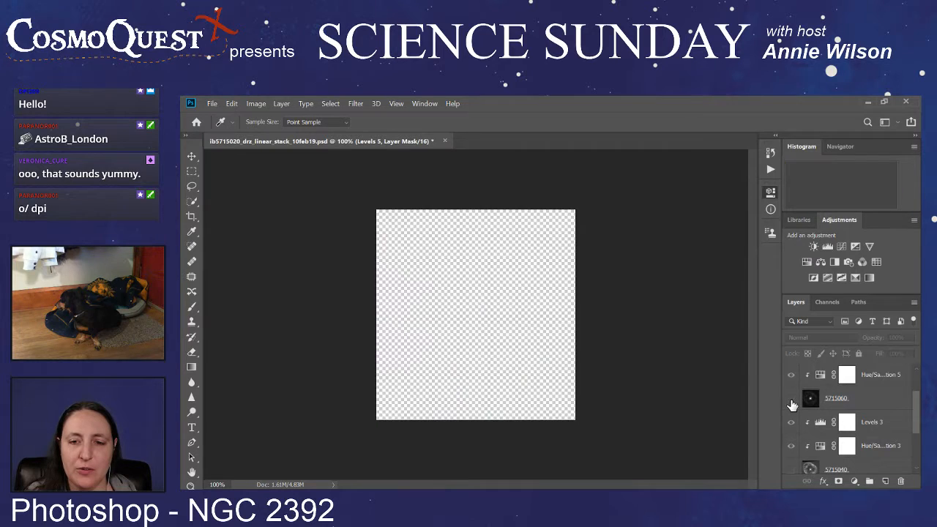
scroll(791, 399, "down", 1)
left_click(791, 447)
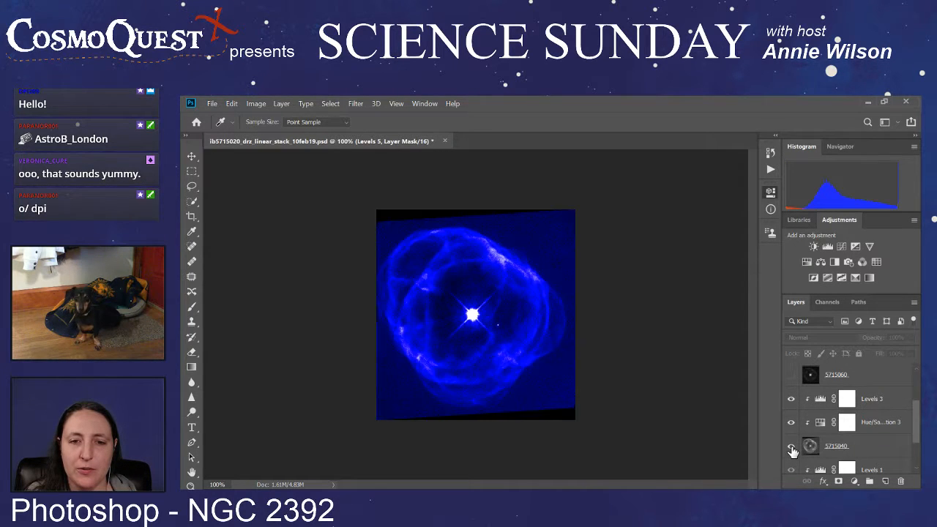
Step: Darken the blue layer's background with the Levels 3 adjustment by sampling the sky near the image's lower-right corner
key("v")
left_click(889, 399)
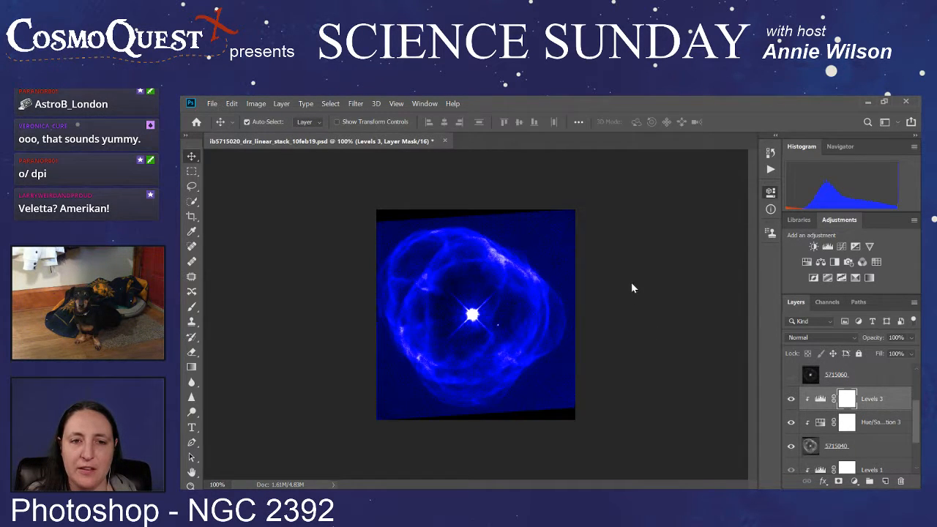
key("i")
left_click(555, 392)
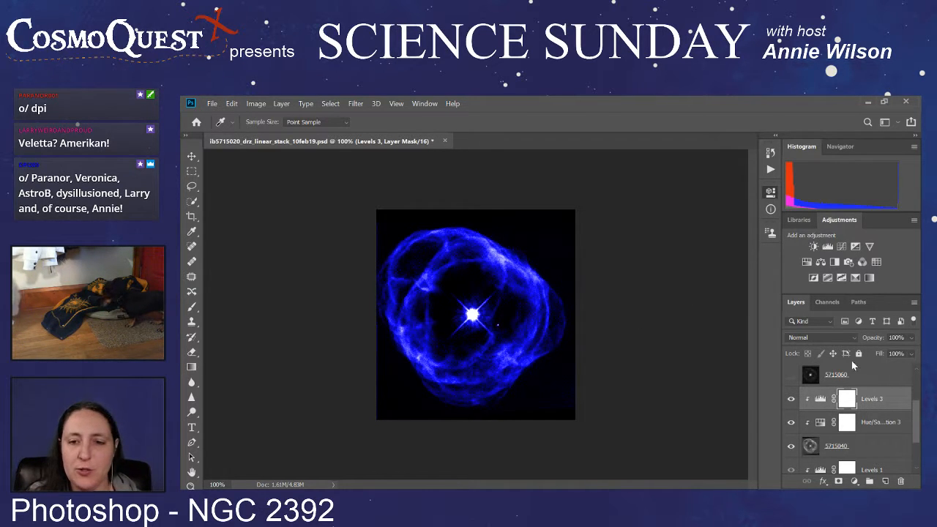
Step: Hide the 5715040 image layer and show the 5715020 layer instead
scroll(800, 443, "down", 2)
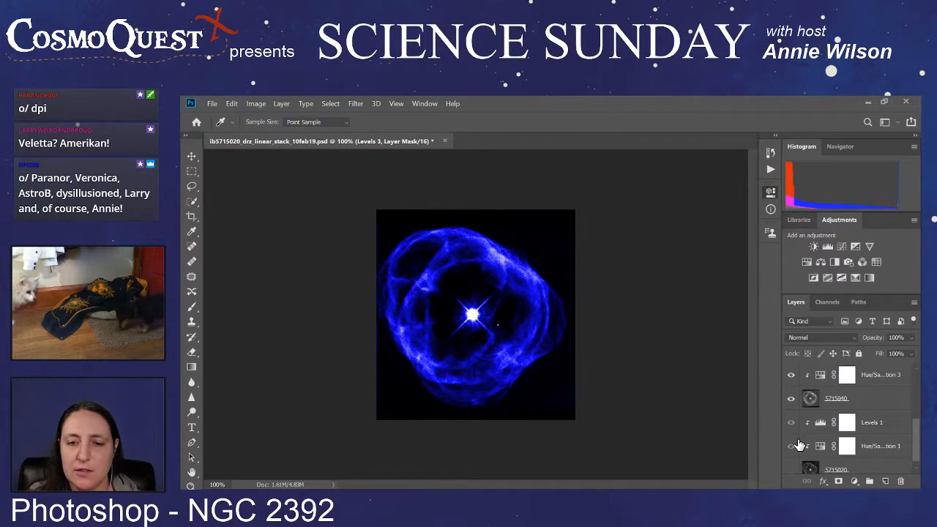
scroll(800, 445, "down", 1)
left_click(791, 392)
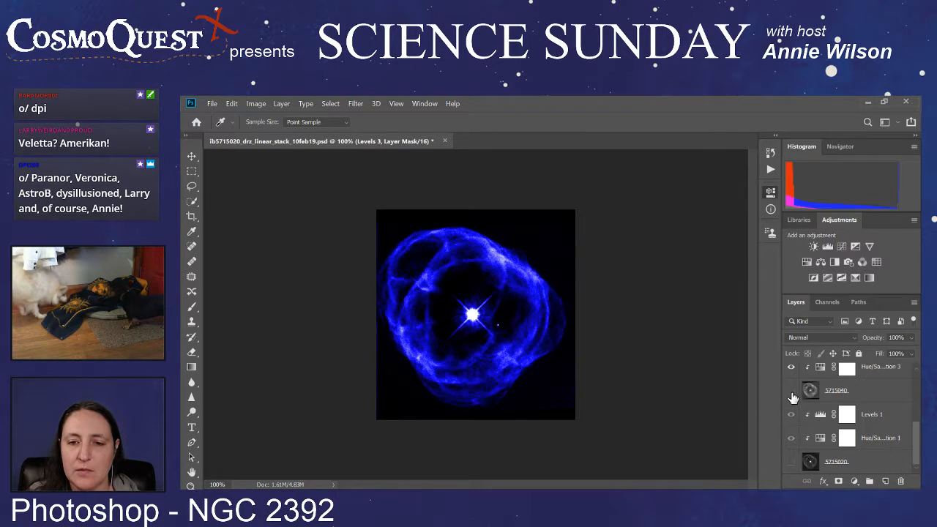
left_click(791, 461)
Step: Darken the red layer's background with the Levels 1 adjustment by sampling the sky near the image's lower-right corner
key("v")
left_click(884, 415)
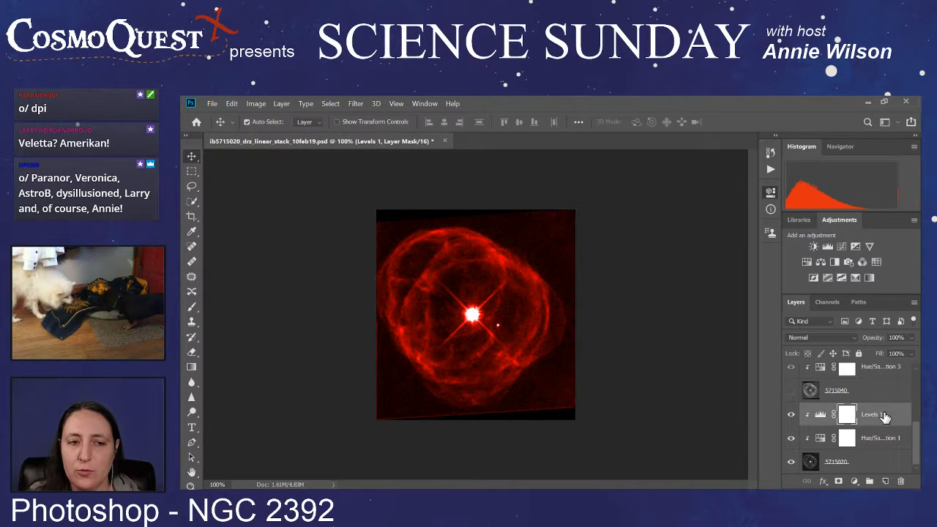
key("i")
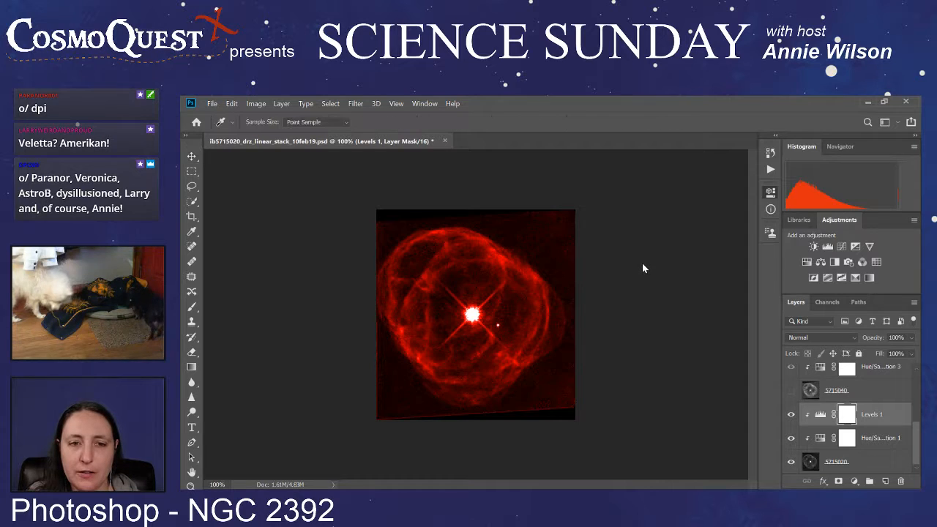
left_click(556, 383)
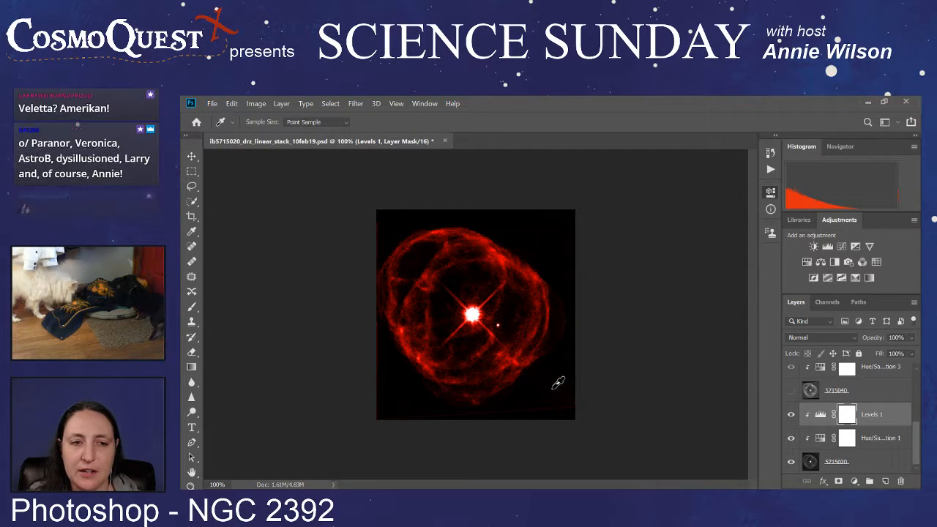
Step: Show the 5715040 and 5715060 image layers again to restore the combined colour image
left_click(792, 390)
scroll(792, 394, "up", 3)
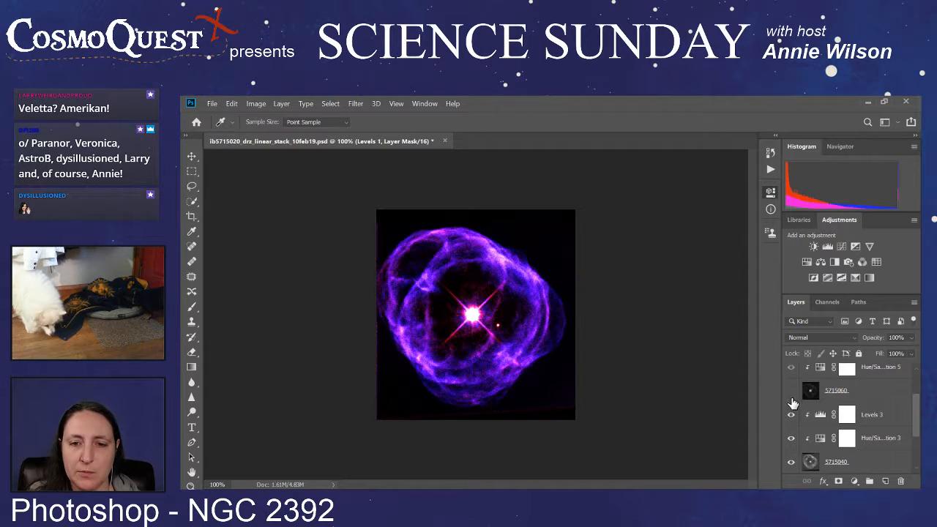
left_click(790, 393)
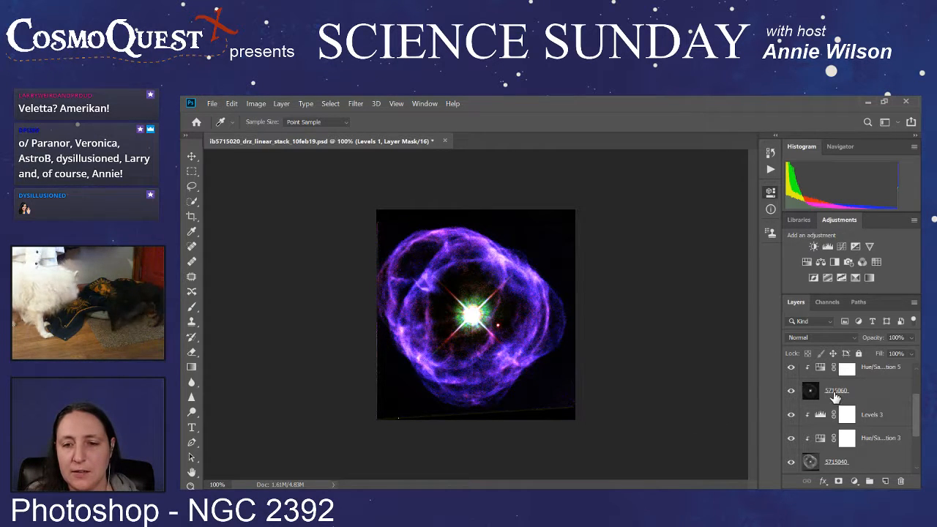
Step: Move Levels 5, Levels 3 and Levels 1 each directly below the Hue/Saturation adjustment of their own image layer
scroll(834, 395, "up", 1)
scroll(835, 395, "up", 1)
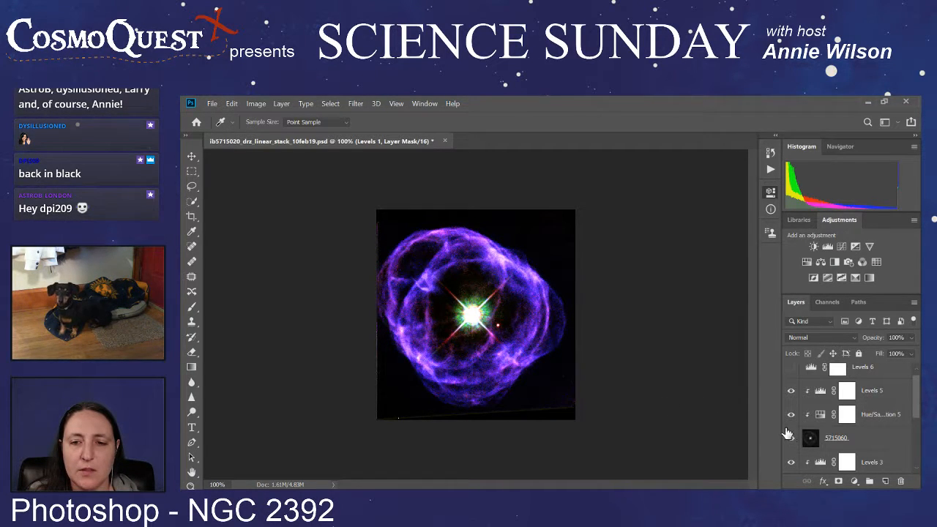
left_click_drag(857, 392, 855, 438)
key("v")
scroll(855, 438, "down", 2)
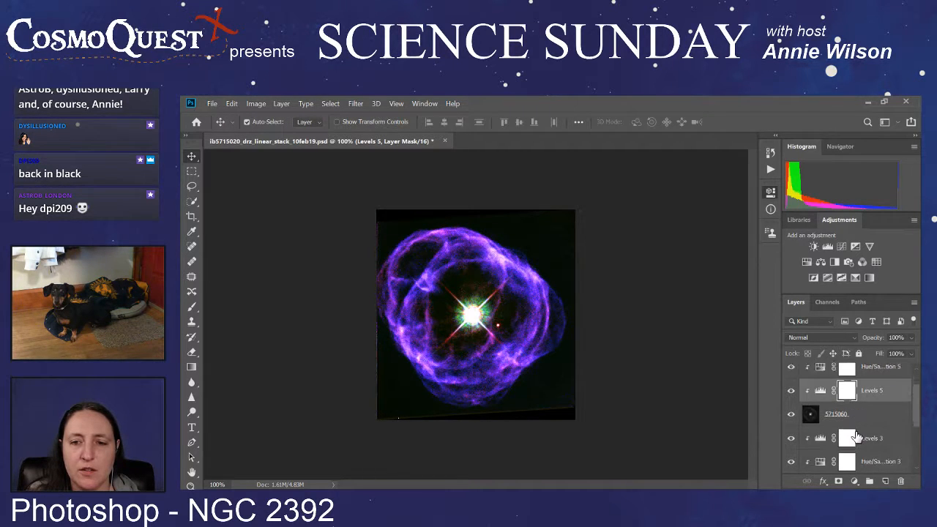
left_click_drag(868, 416, 863, 445)
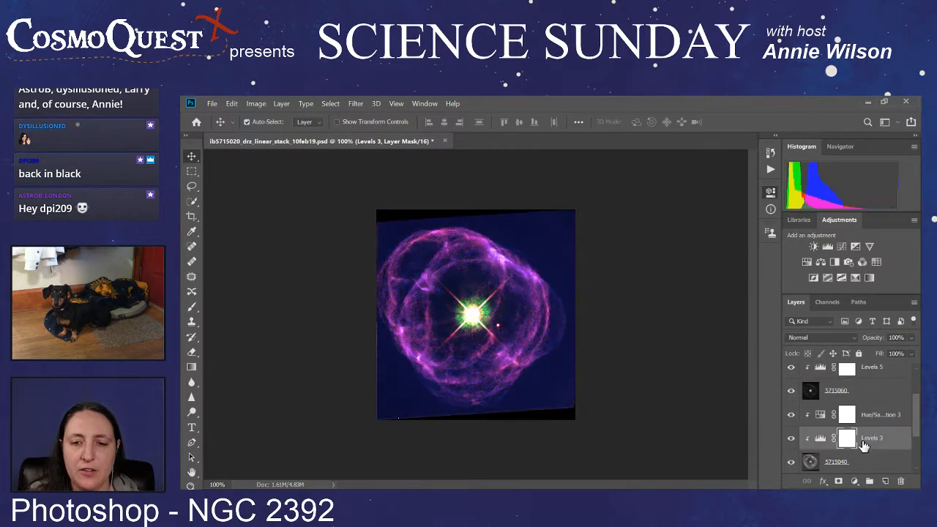
scroll(864, 445, "down", 3)
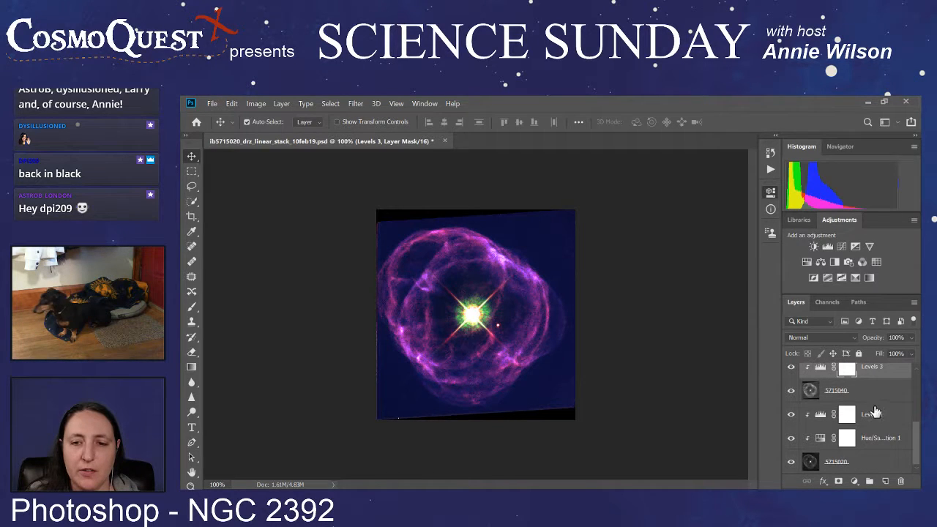
left_click_drag(870, 425, 872, 443)
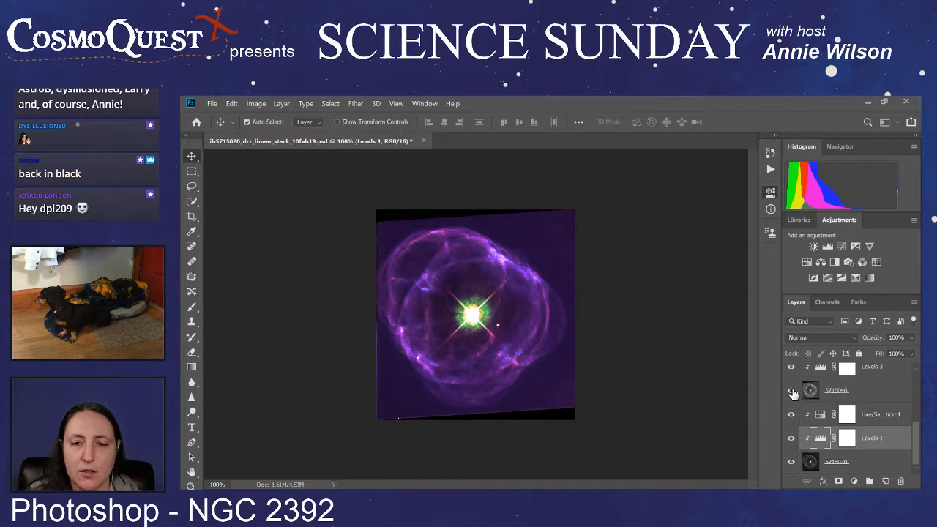
Step: Hide the 5715020 and 5715040 image layers, leaving the 5715060 layer on
left_click(792, 463)
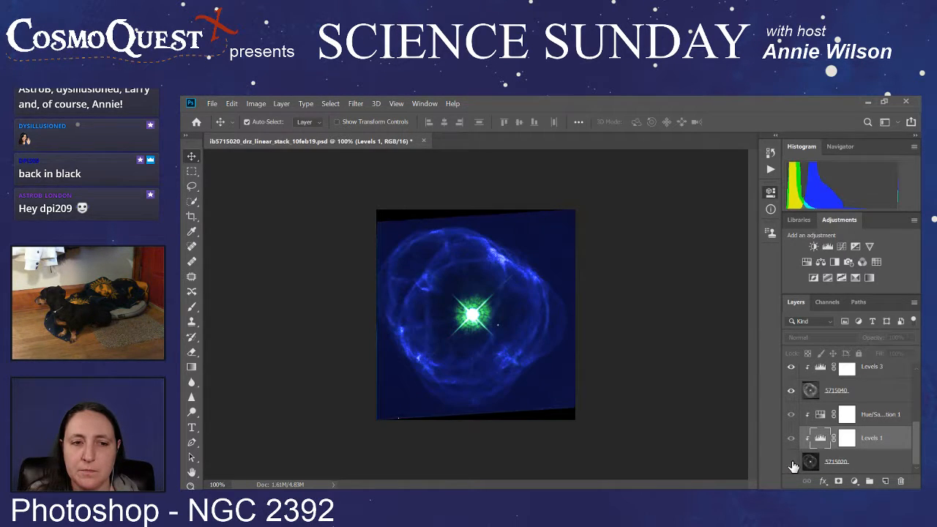
scroll(792, 420, "up", 1)
left_click(791, 415)
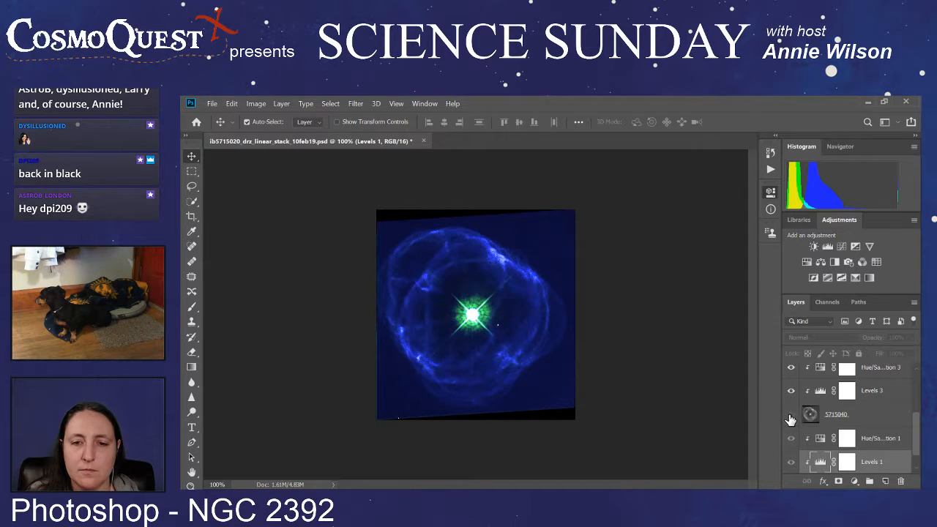
Step: Darken the green 5715060 layer's background with the Levels 5 adjustment by sampling the sky near the image's lower-right corner
scroll(871, 428, "up", 2)
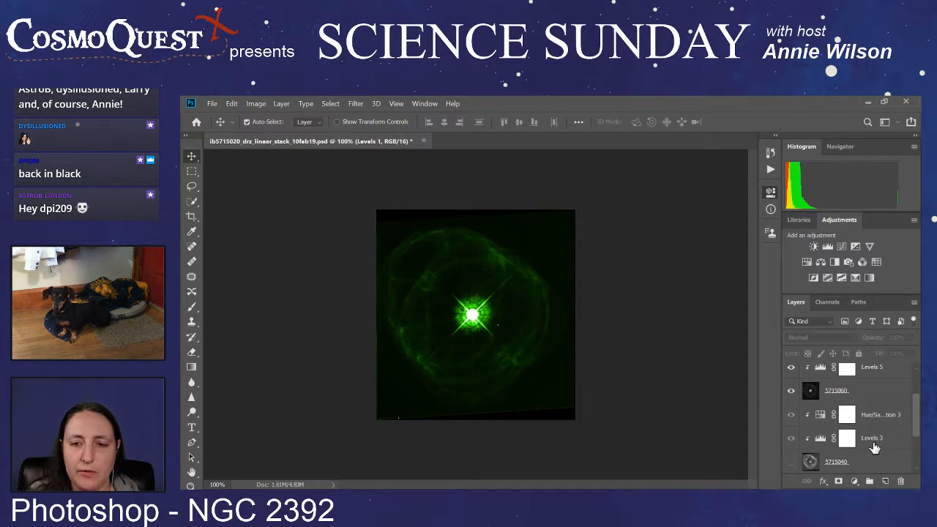
scroll(874, 446, "up", 2)
left_click(868, 437)
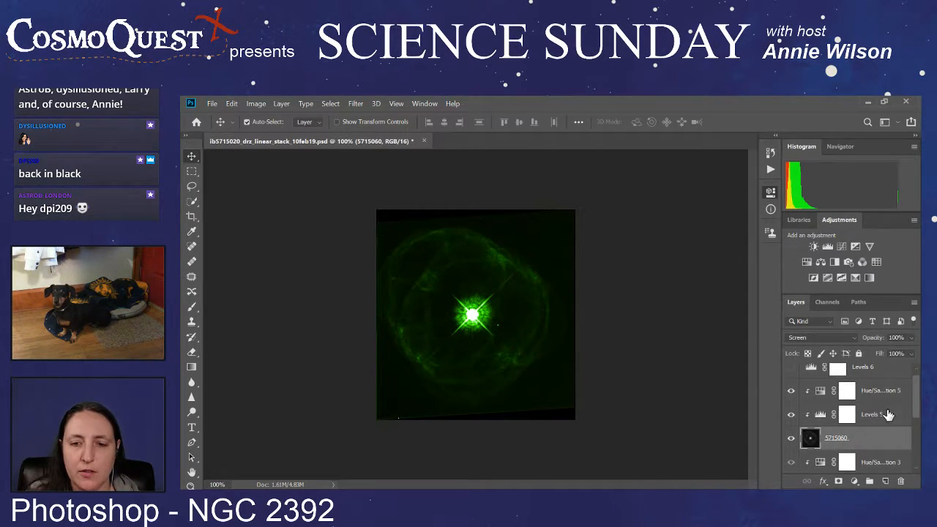
left_click(887, 415)
key("i")
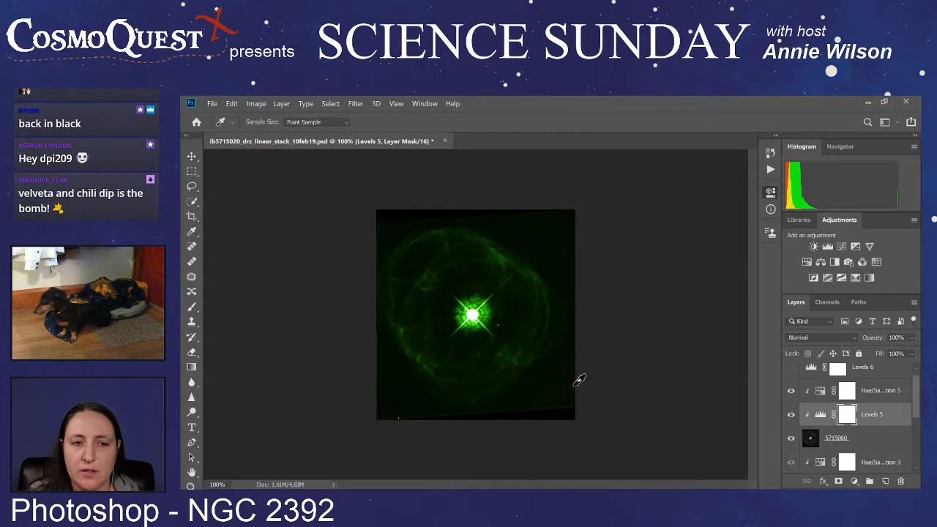
left_click(554, 379)
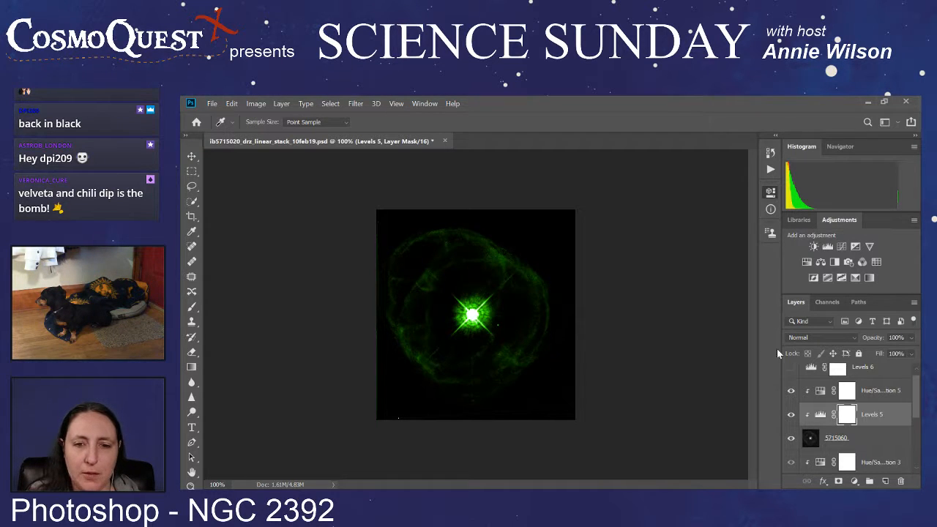
Step: Show the 5715040 image layer and hide the 5715060 layer to isolate the blue image
scroll(842, 410, "down", 3)
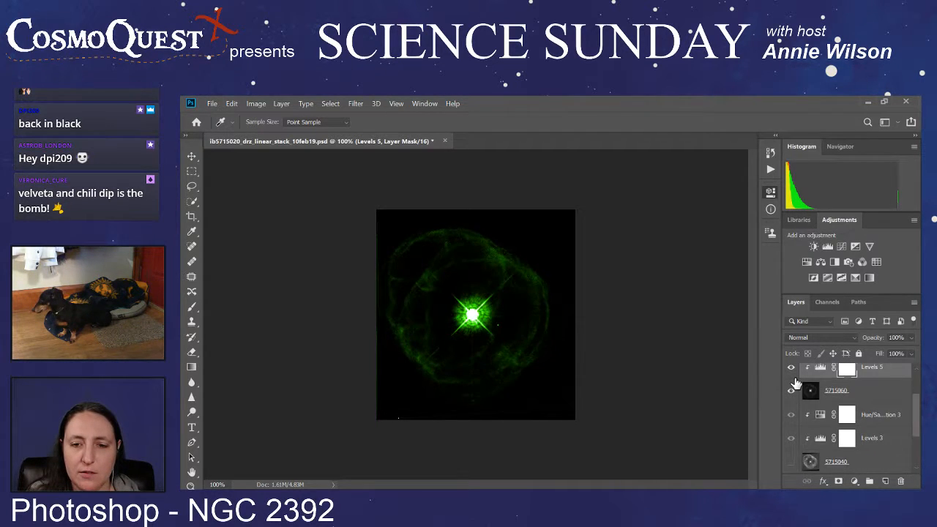
left_click(791, 462)
left_click(790, 390)
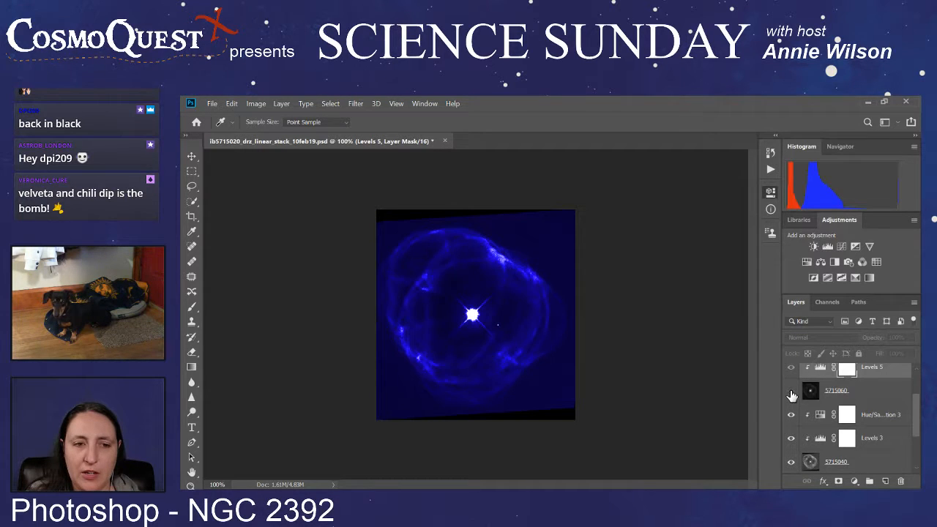
key("v")
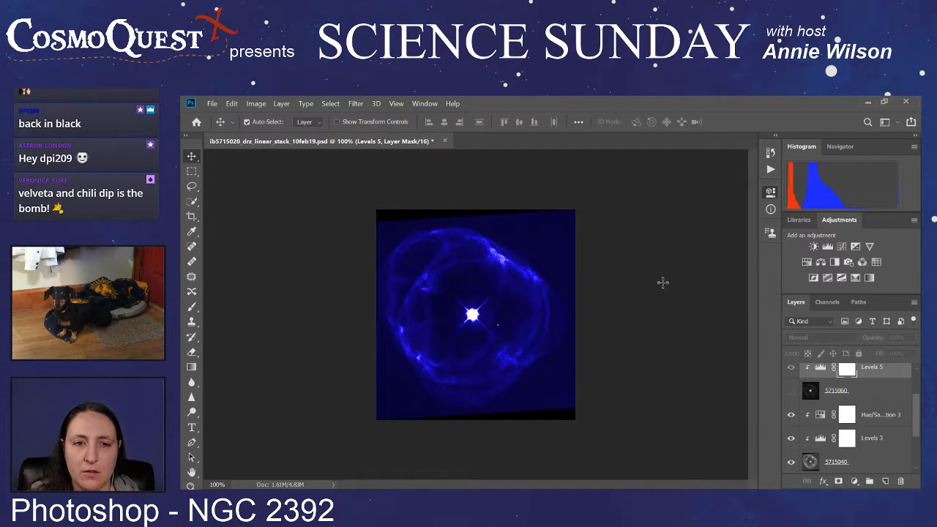
key("i")
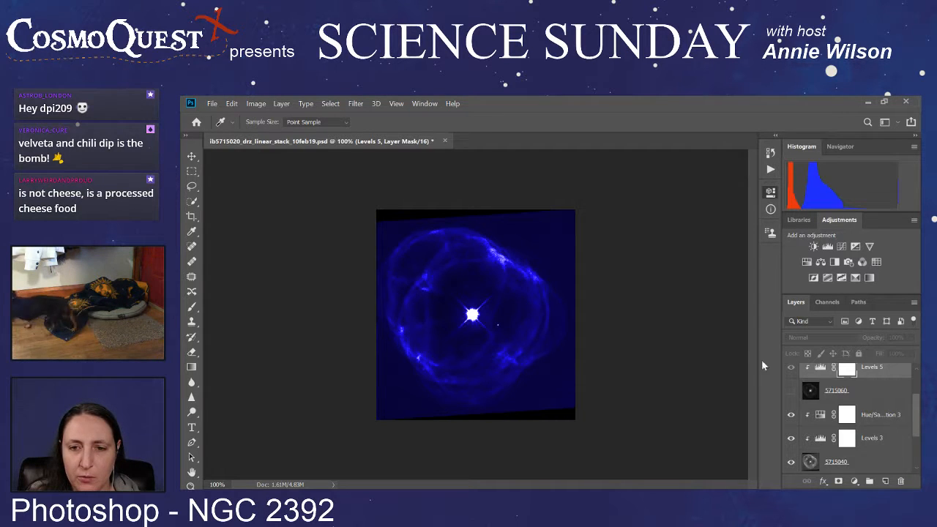
Step: Show the 5715060 image layer again and hide the 5715040 layer
scroll(876, 388, "up", 1)
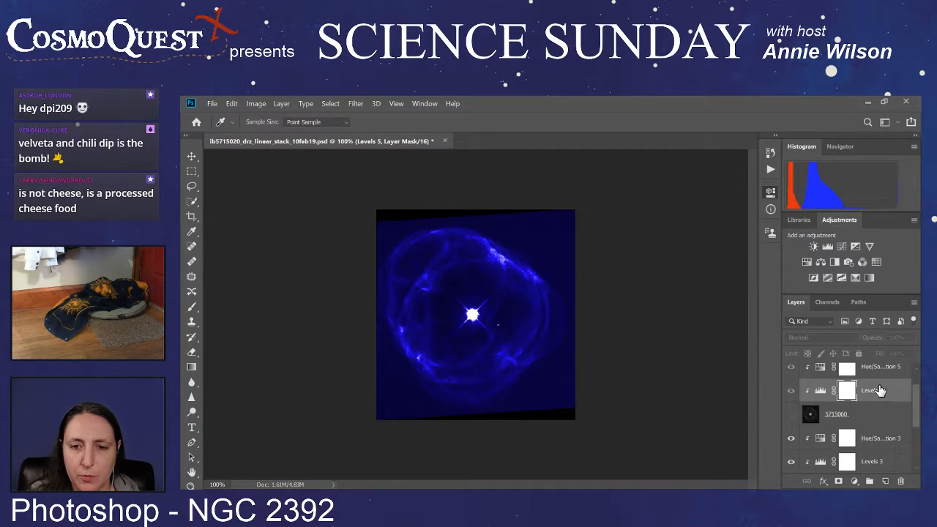
left_click(790, 414)
scroll(790, 414, "down", 1)
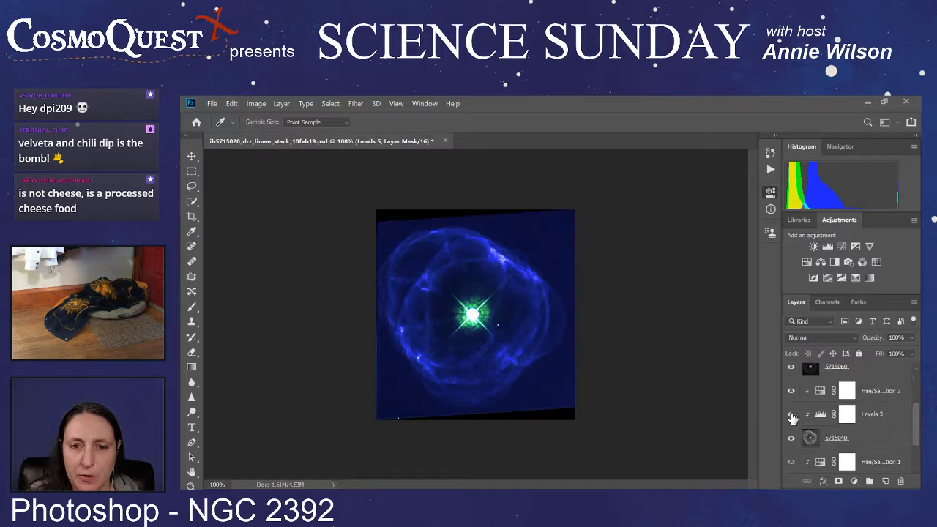
left_click(791, 463)
scroll(797, 443, "up", 2)
scroll(893, 409, "up", 1)
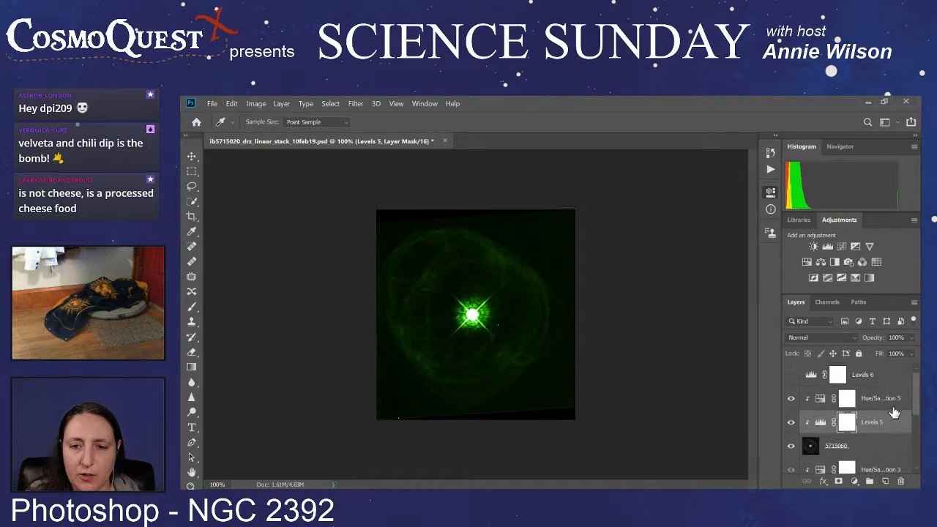
Step: Darken the green background with Levels 5 by sampling the sky near the image's lower-right corner, and hide the 5715060 layer
left_click(893, 430)
key("v")
key("i")
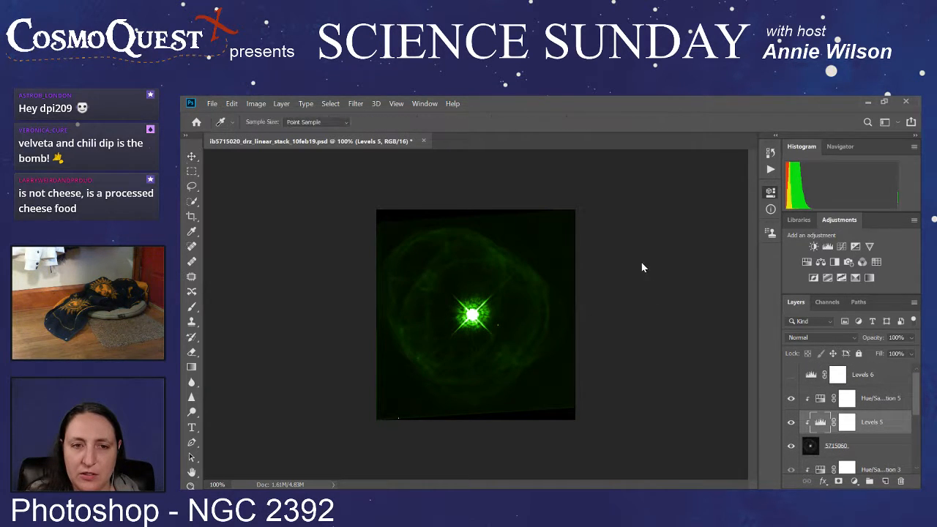
left_click(550, 392)
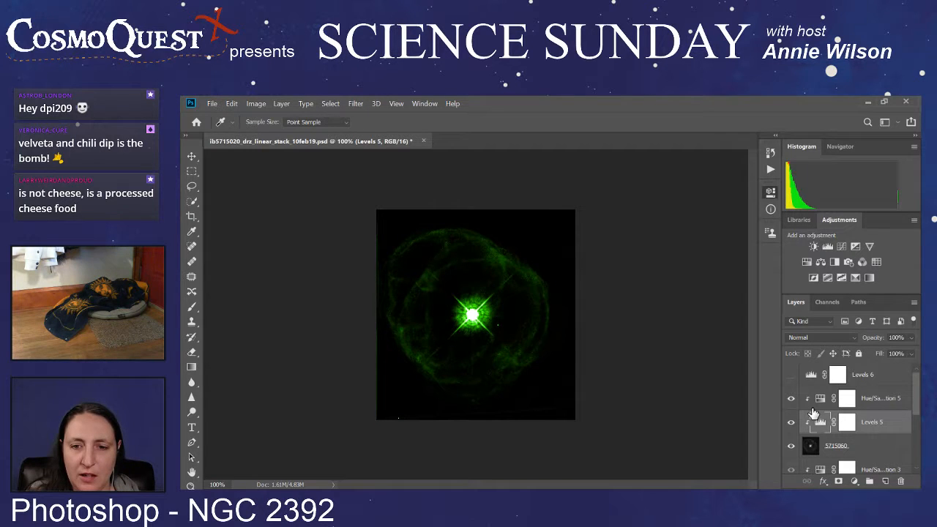
scroll(812, 414, "down", 2)
left_click(791, 398)
scroll(797, 412, "down", 1)
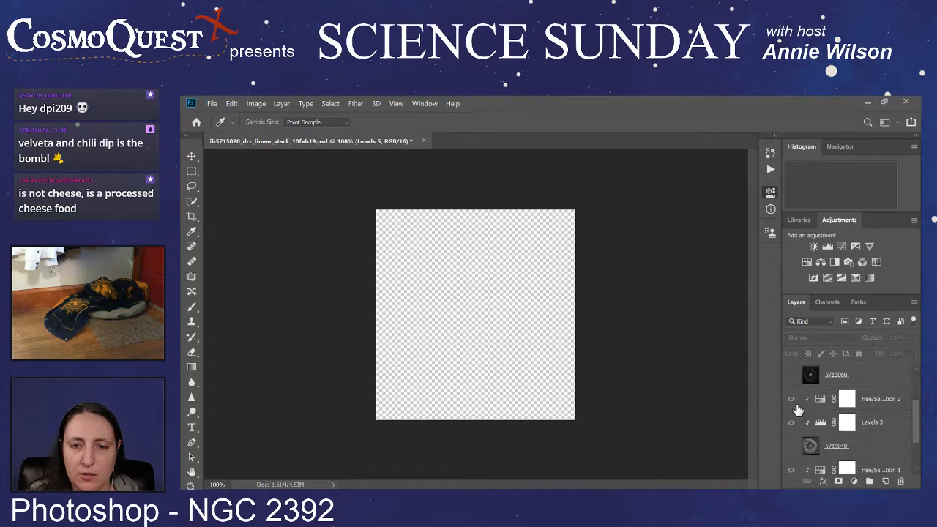
Step: Show the 5715040 layer and darken its blue background with Levels 3 by sampling the sky near the image's lower-right corner
key("v")
left_click(882, 424)
scroll(882, 424, "down", 1)
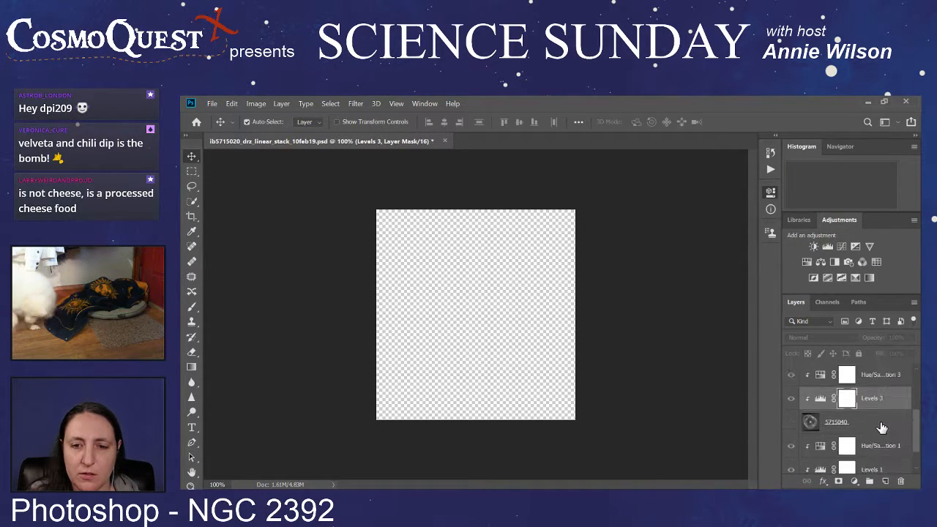
left_click(791, 422)
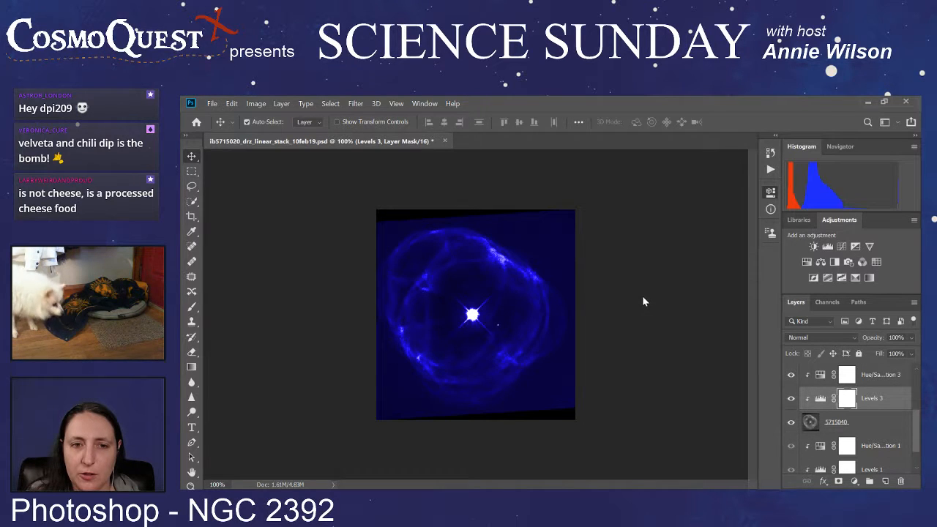
key("i")
left_click(543, 385)
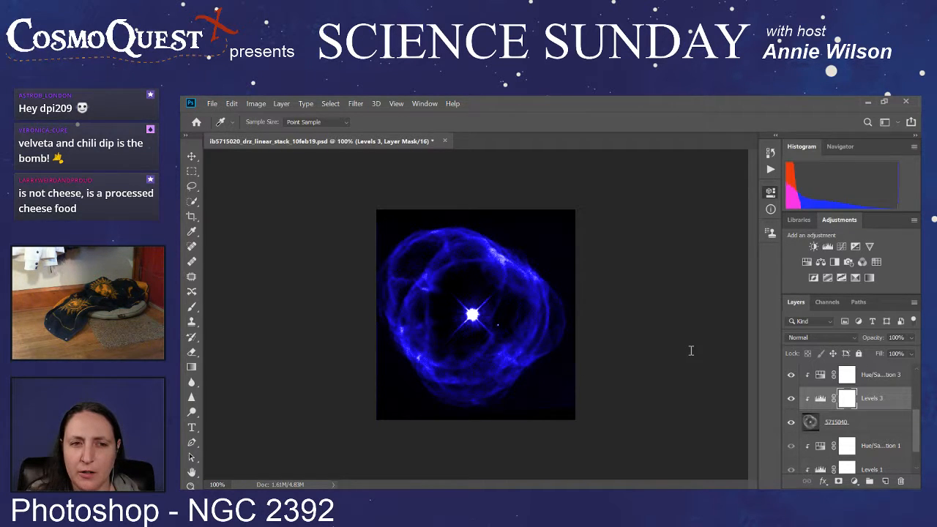
Step: Hide the 5715040 image layer and show the 5715020 layer to isolate the red image
scroll(813, 388, "down", 2)
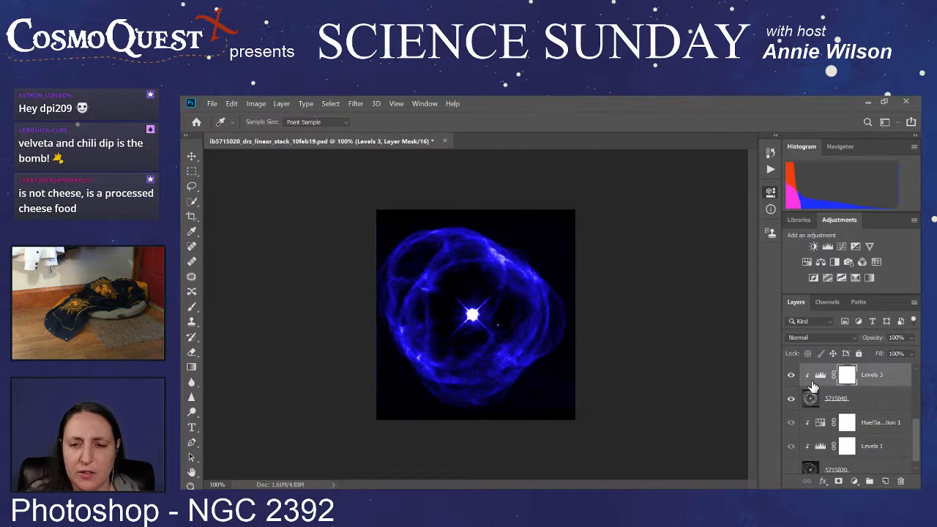
left_click(862, 393)
key("v")
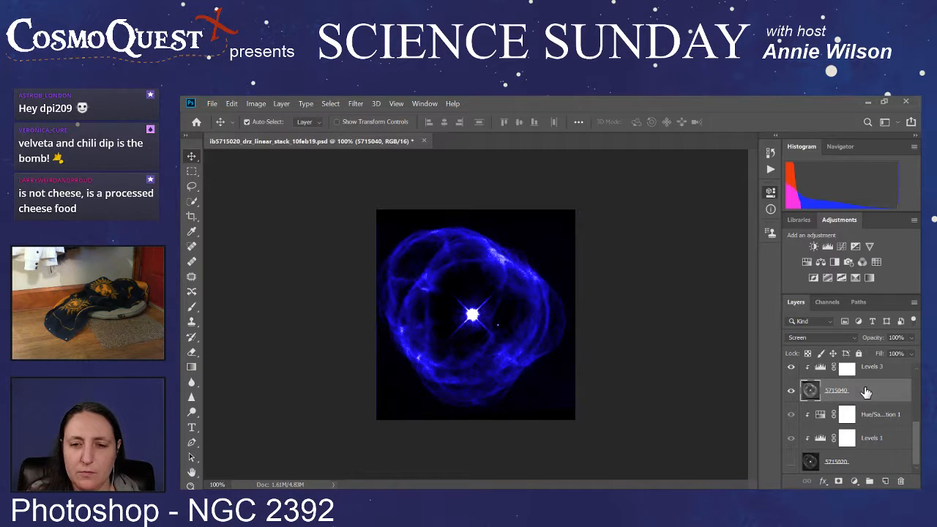
left_click(791, 393)
left_click(791, 463)
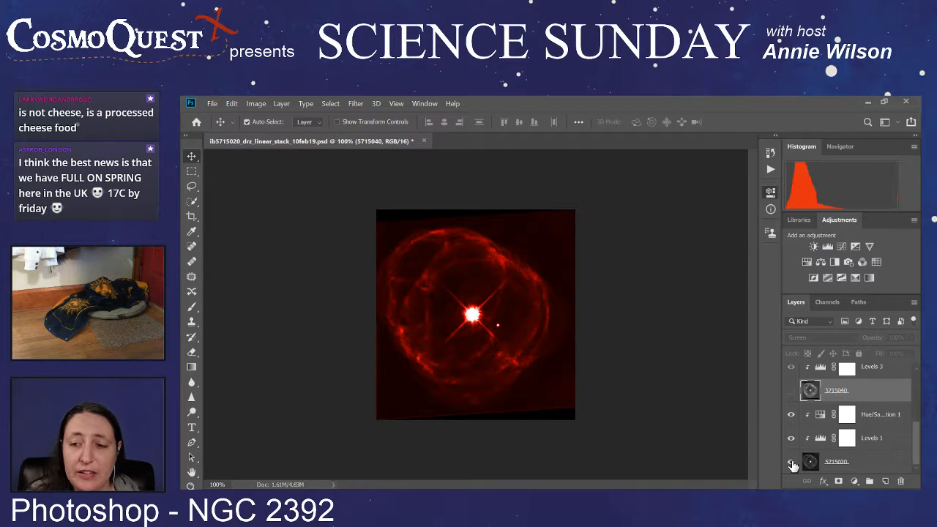
Step: Darken the red layer's background with the Levels 1 adjustment by sampling the sky near the image's lower-right corner
left_click(884, 439)
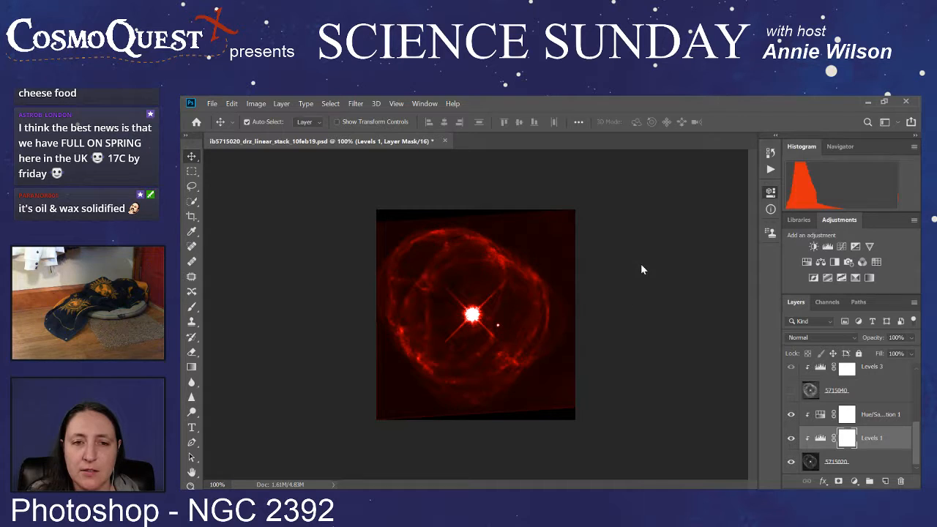
left_click(641, 265)
left_click(556, 397)
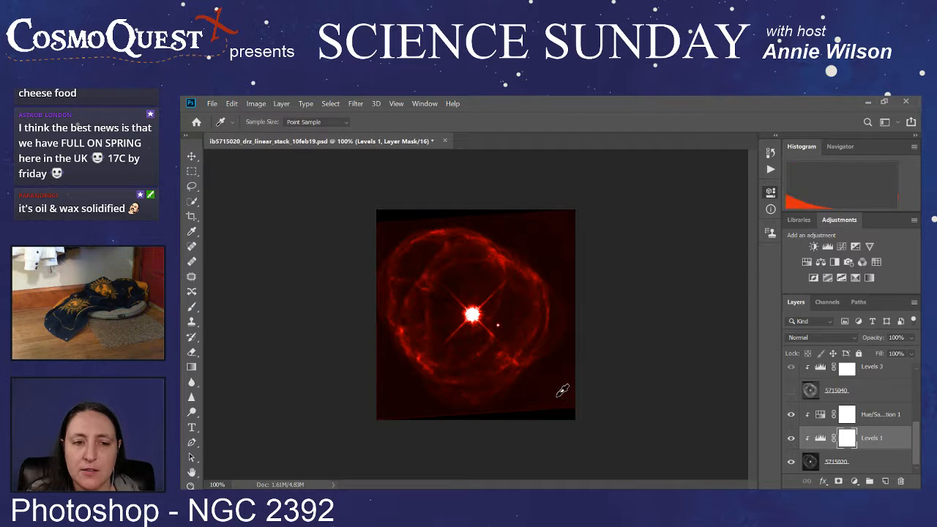
Step: Show the 5715040 and 5715060 image layers and the Levels 6 adjustment above them
left_click(791, 392)
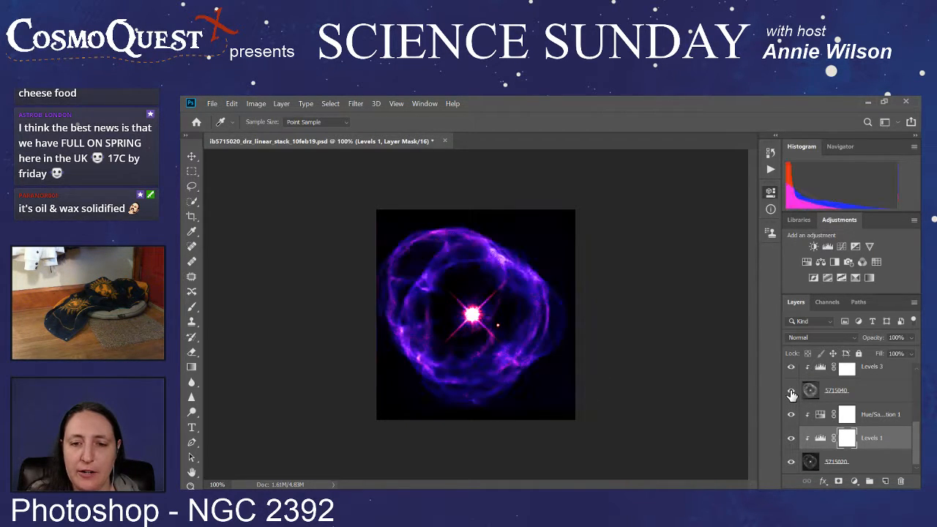
scroll(791, 393, "up", 3)
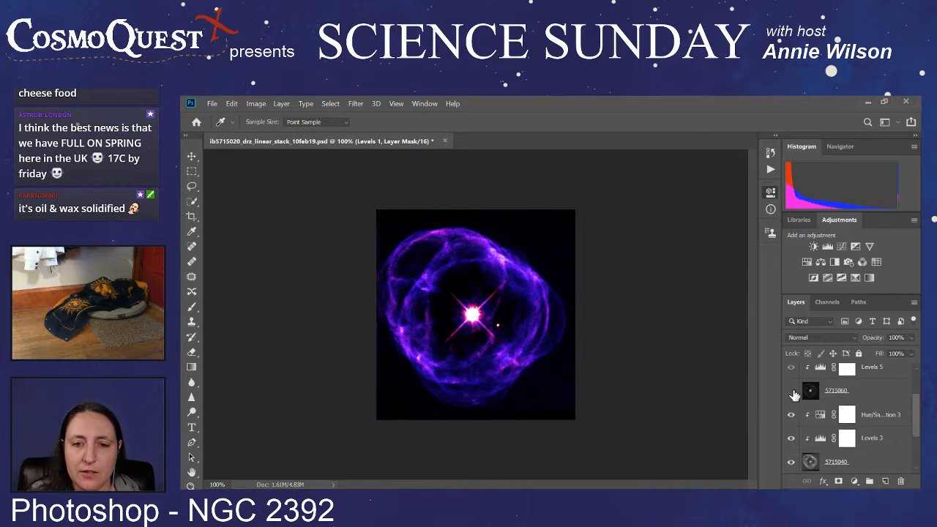
left_click(791, 392)
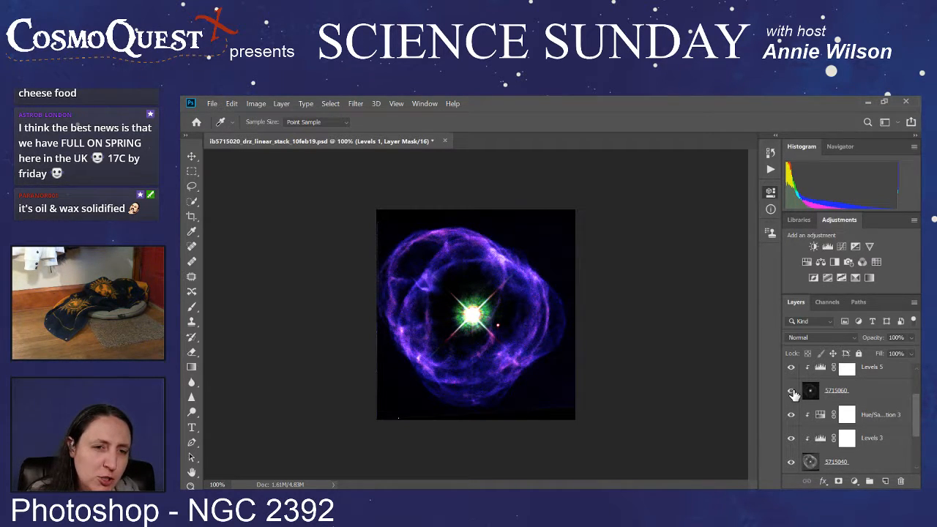
scroll(795, 394, "up", 2)
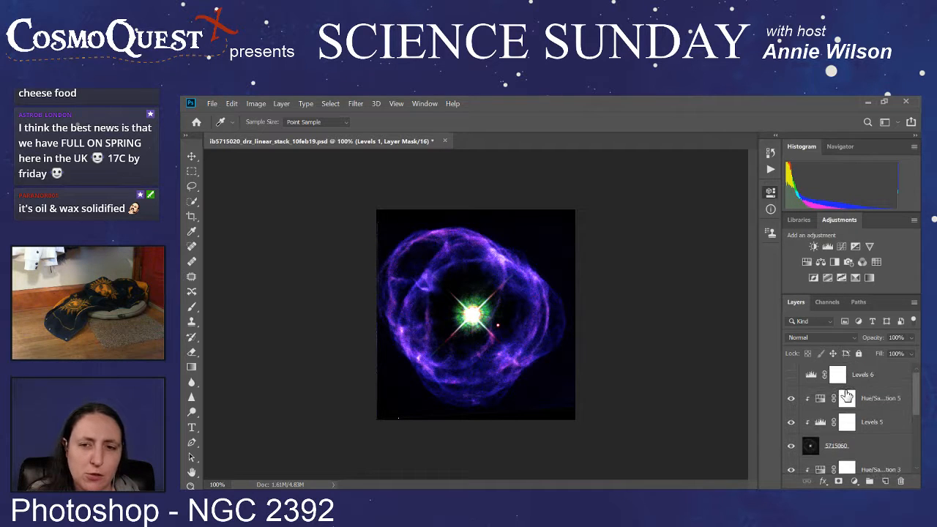
left_click(791, 376)
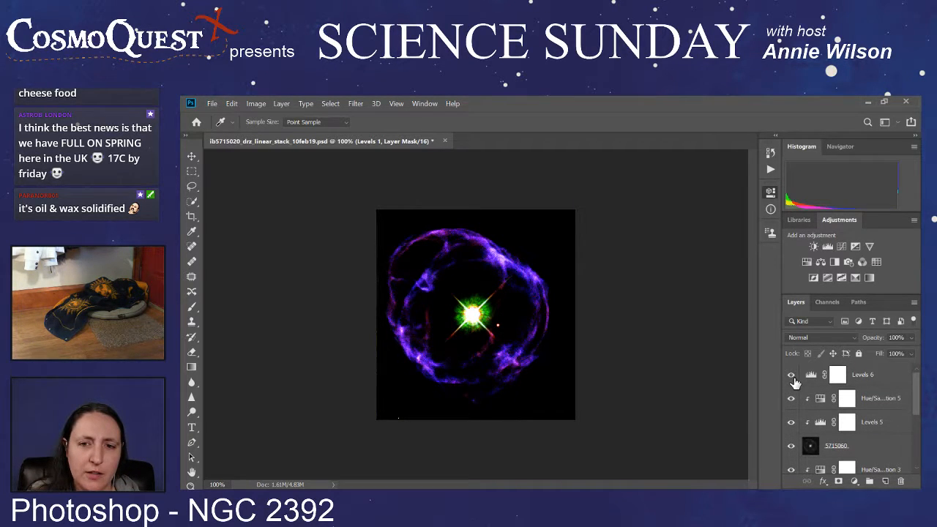
Step: Reset the composite's black point with the Levels 6 adjustment by sampling the sky near the image's lower-right corner
left_click(884, 374)
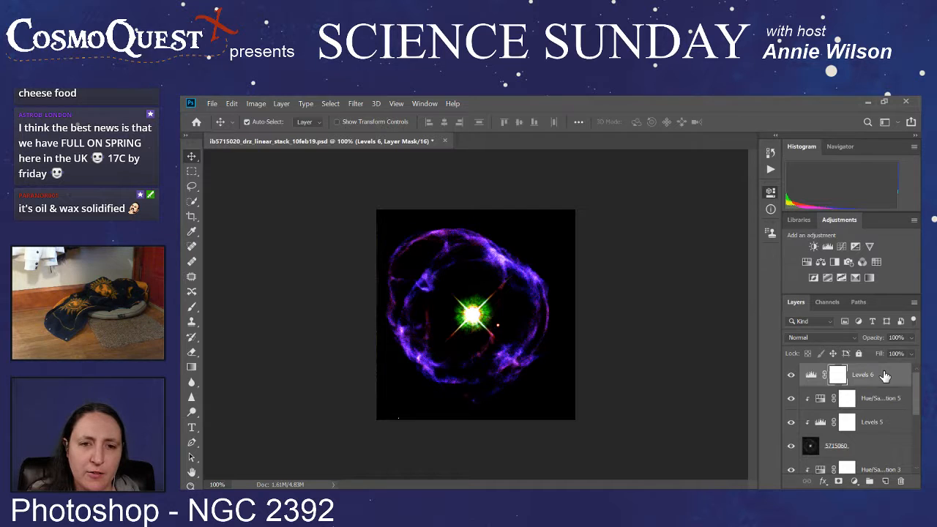
left_click(641, 268)
left_click(549, 392)
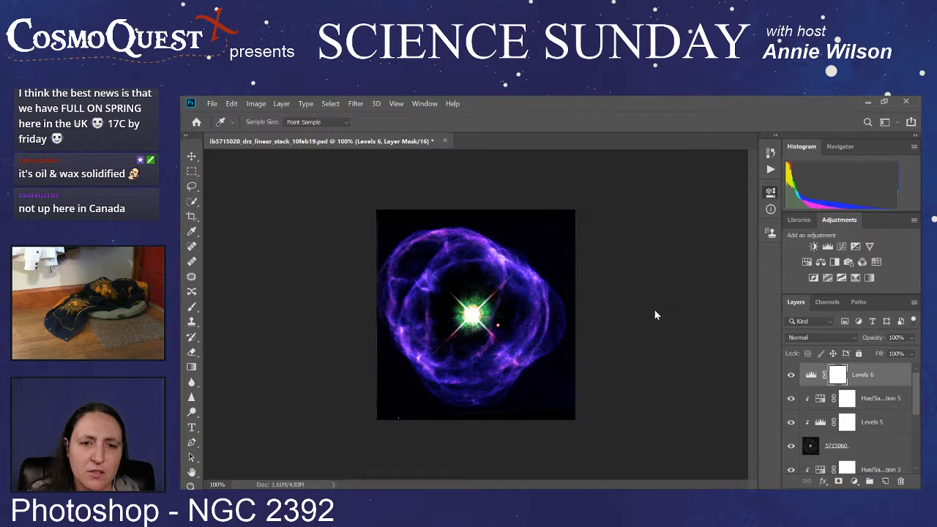
Step: Compare the composite with and without the latest Levels 6 change by repeatedly undoing and redoing it
key("ctrl+z")
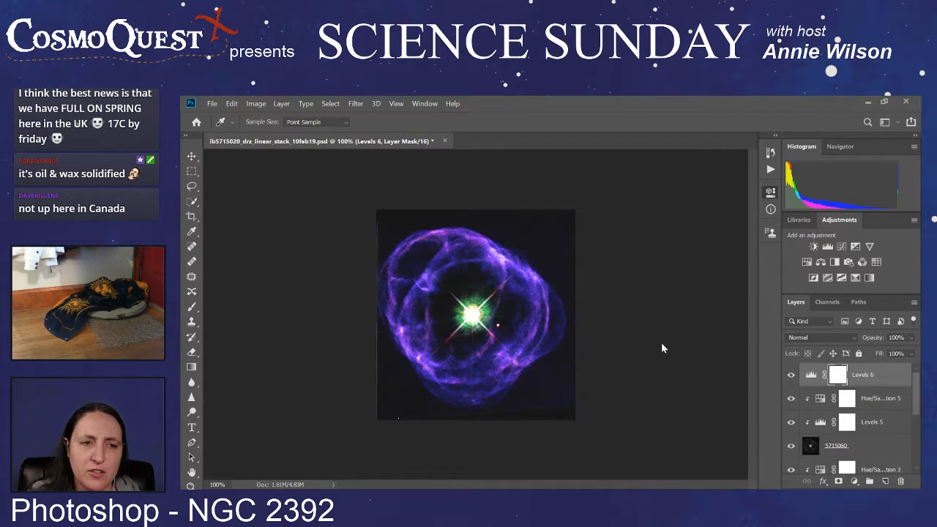
key("ctrl+shift+z")
key("ctrl+z")
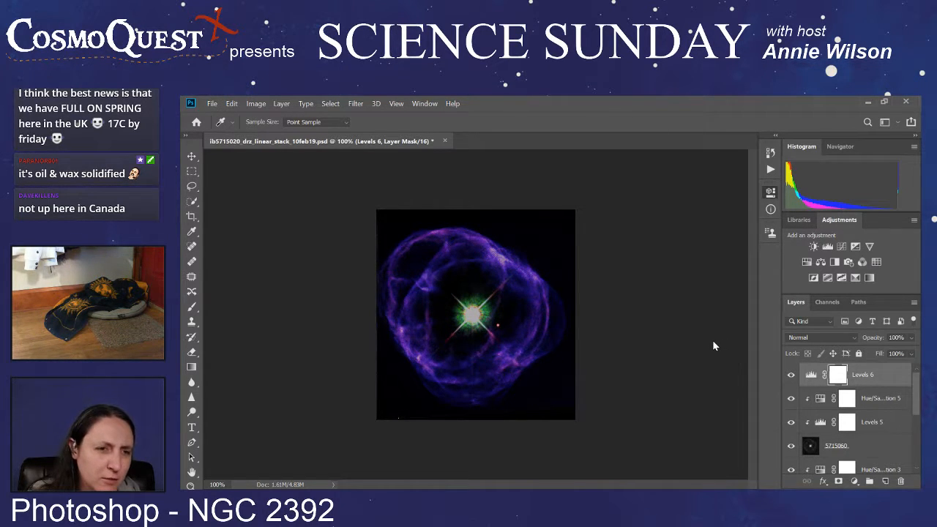
key("ctrl+shift+z")
key("ctrl+z")
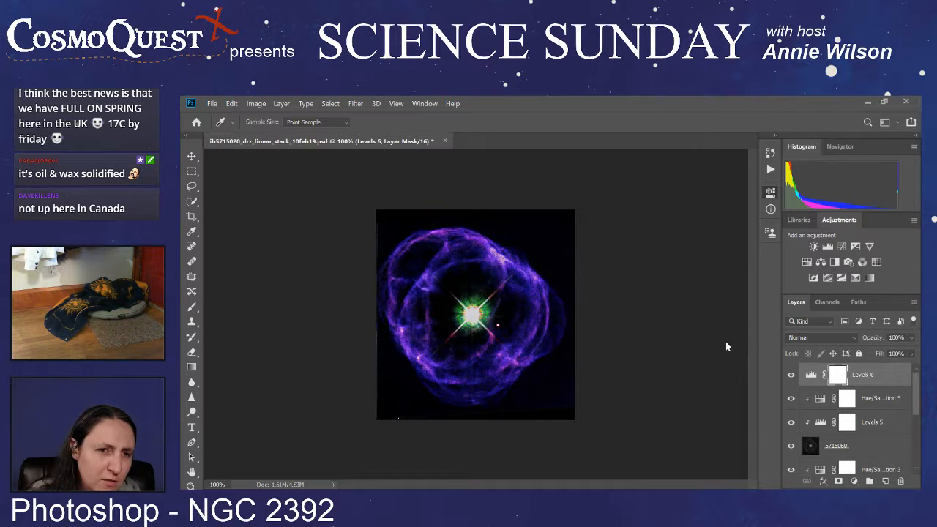
key("ctrl+z")
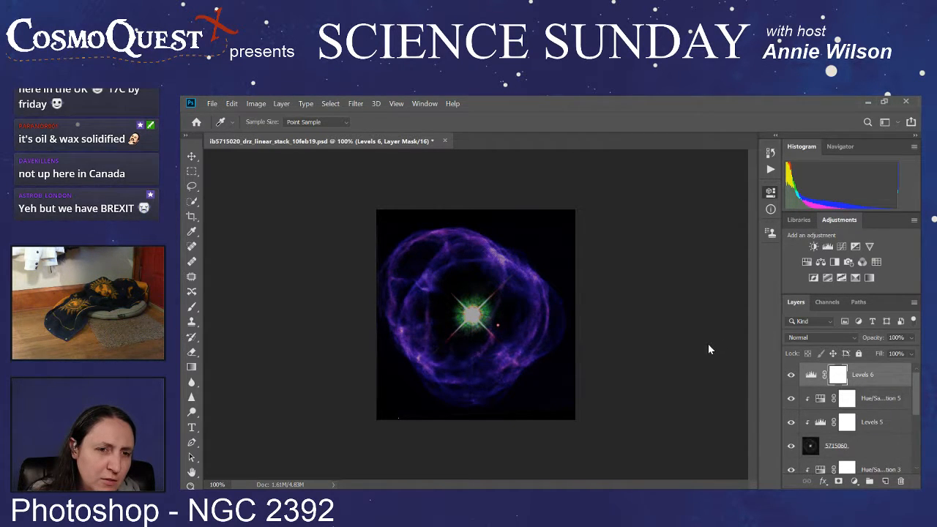
key("ctrl+shift+z")
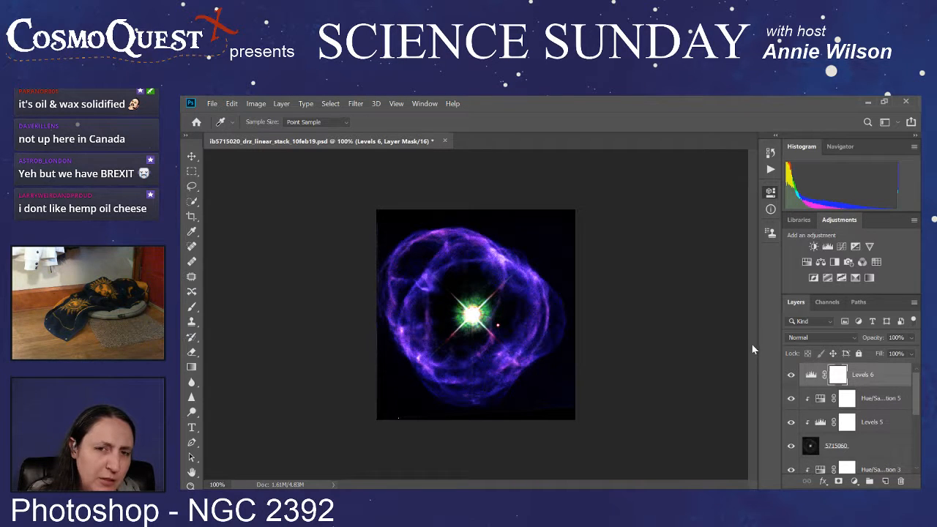
key("ctrl+z")
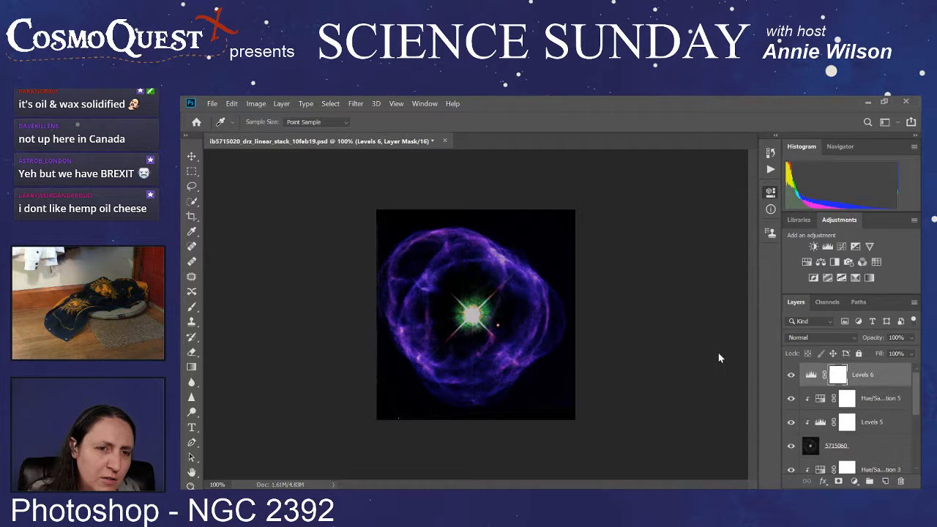
Step: Brighten the nebula and strengthen the composite's contrast with the Levels 6 adjustment
left_click_drag(718, 354, 737, 348)
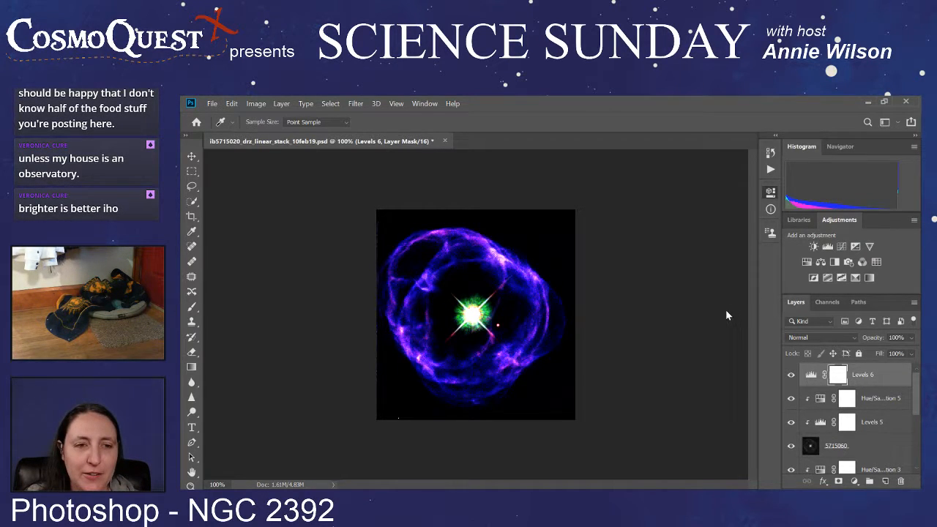
mouse_move(721, 315)
left_mouse_down()
mouse_move(673, 313)
mouse_move(757, 311)
mouse_move(715, 309)
left_mouse_up()
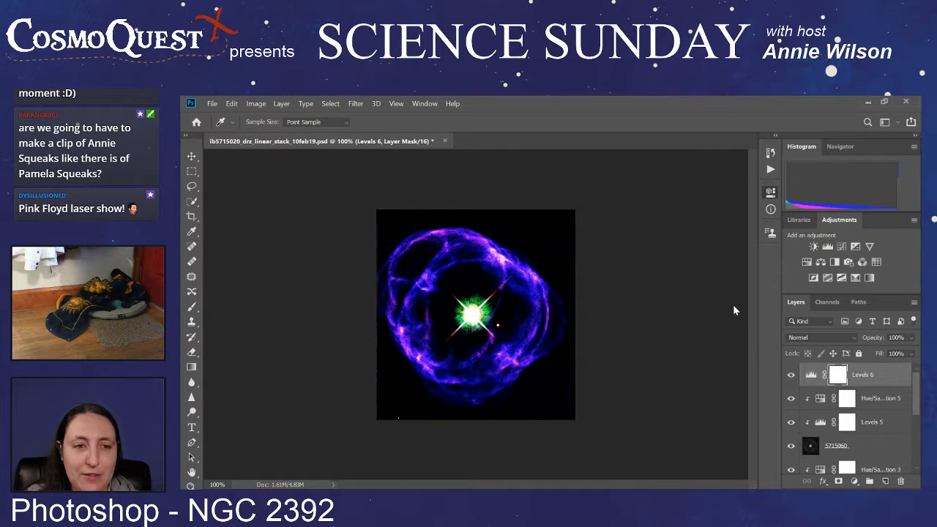
mouse_move(735, 308)
left_mouse_down()
mouse_move(694, 309)
mouse_move(761, 307)
mouse_move(697, 308)
mouse_move(674, 325)
mouse_move(728, 321)
left_mouse_up()
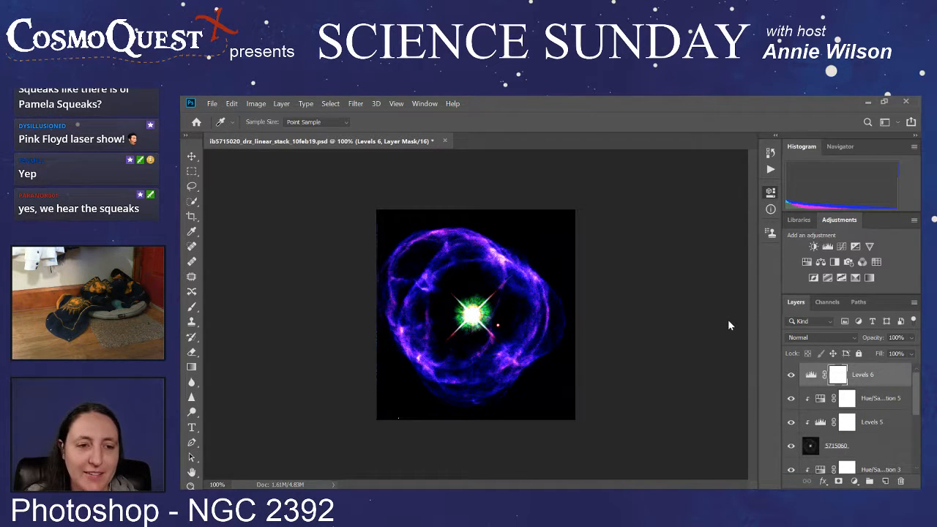
left_click_drag(728, 322, 737, 317)
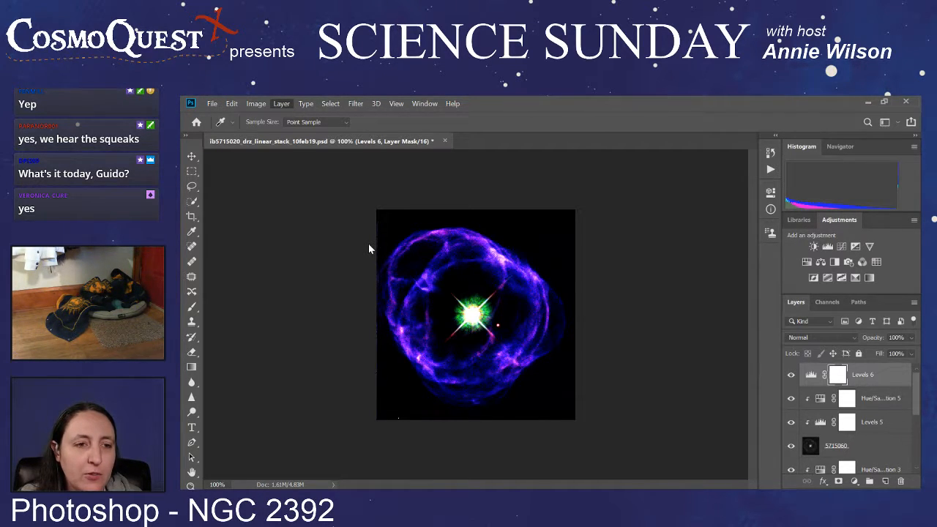
Step: Add a Photo Filter adjustment layer above Levels 6 and try several filter colours on the composite
left_click(472, 334)
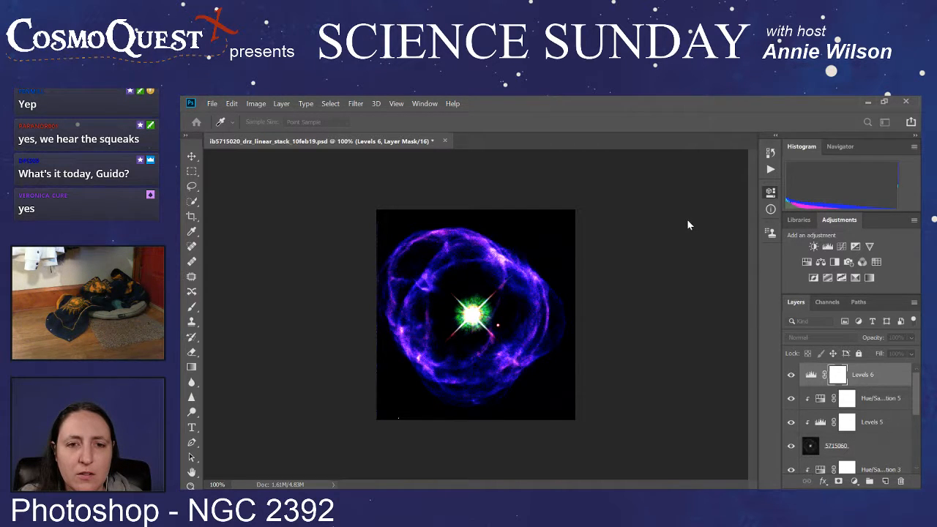
key("Return")
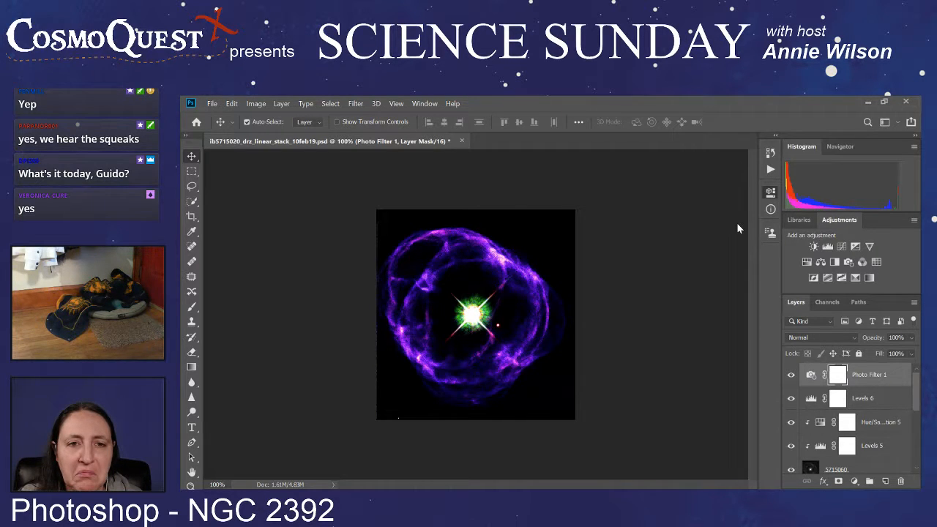
left_click(706, 411)
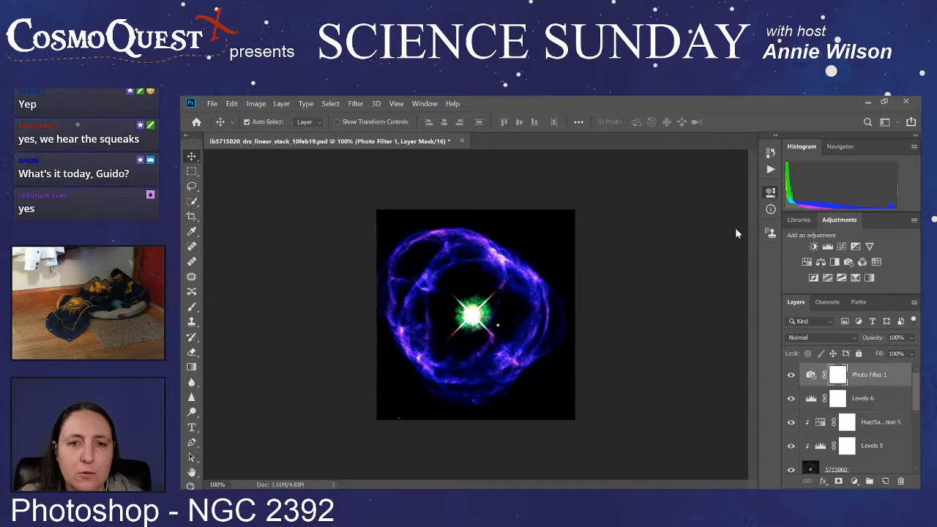
left_click(704, 403)
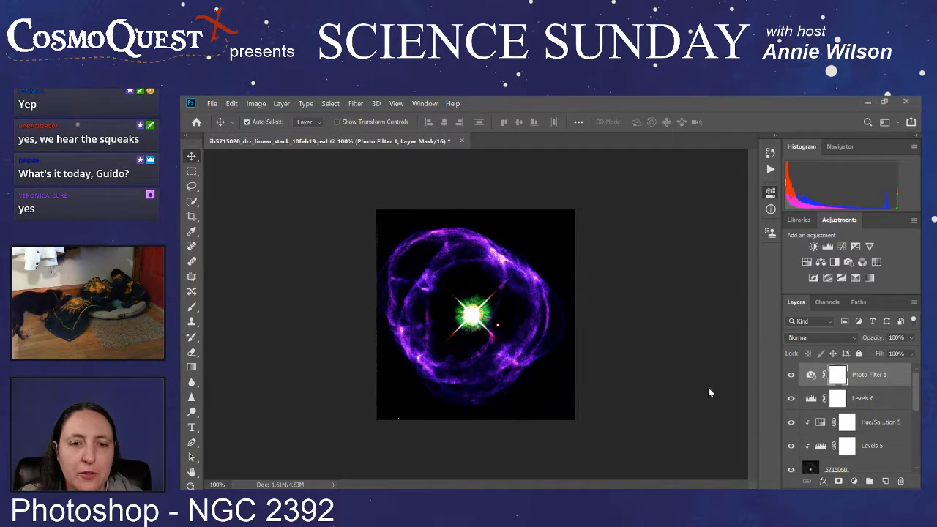
left_click(713, 397)
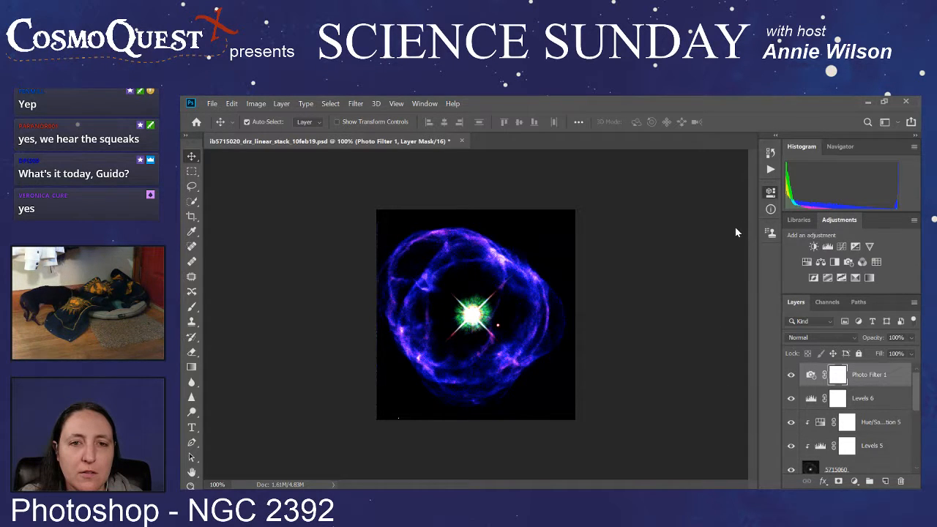
left_click(717, 377)
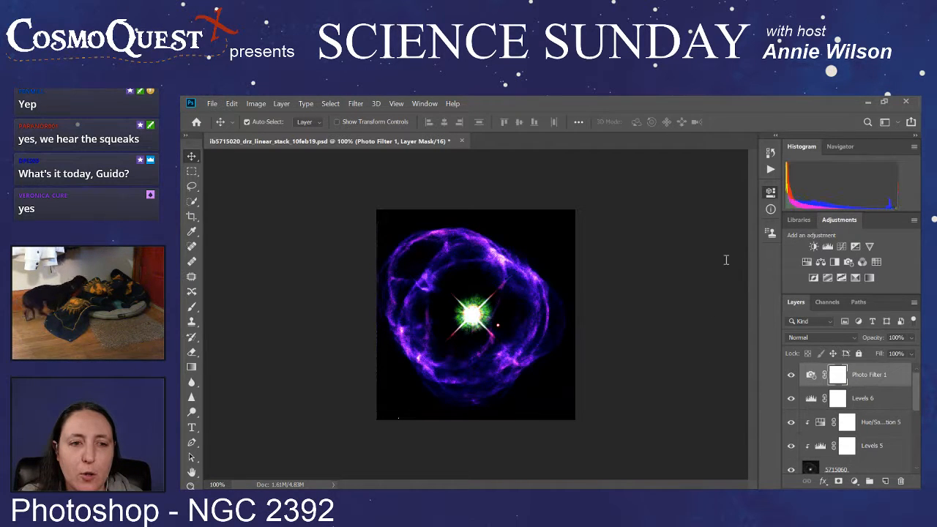
Step: Check the composite with and without Photo Filter 1 and try further filter colours, including a bluer tint
left_click(791, 376)
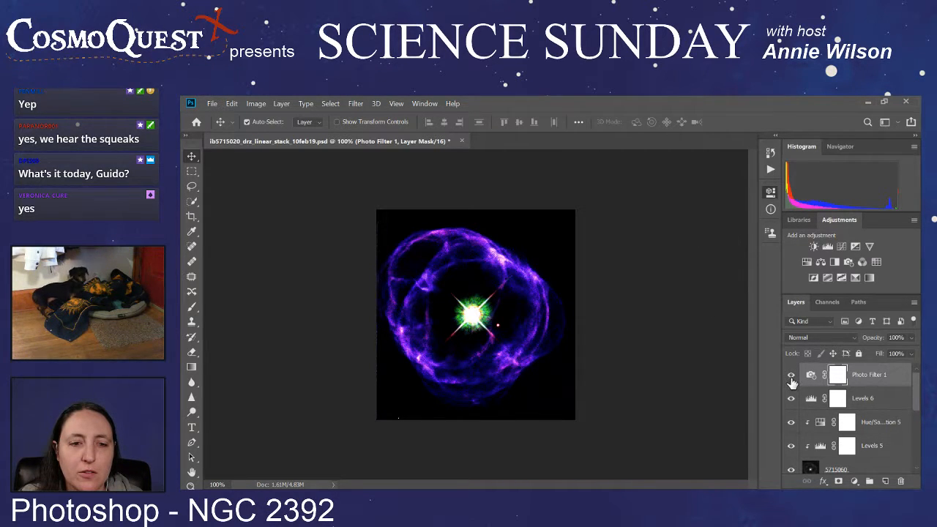
left_click(791, 377)
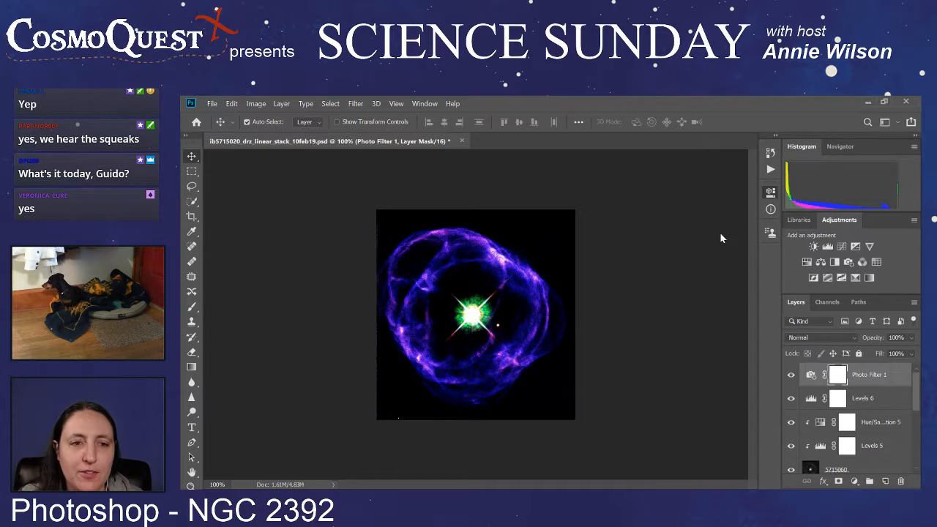
left_click(702, 281)
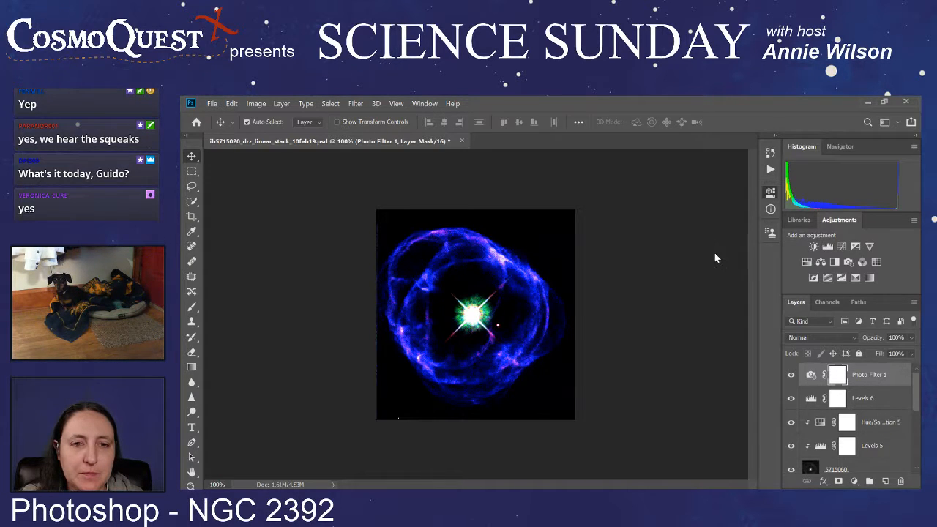
left_click(714, 253)
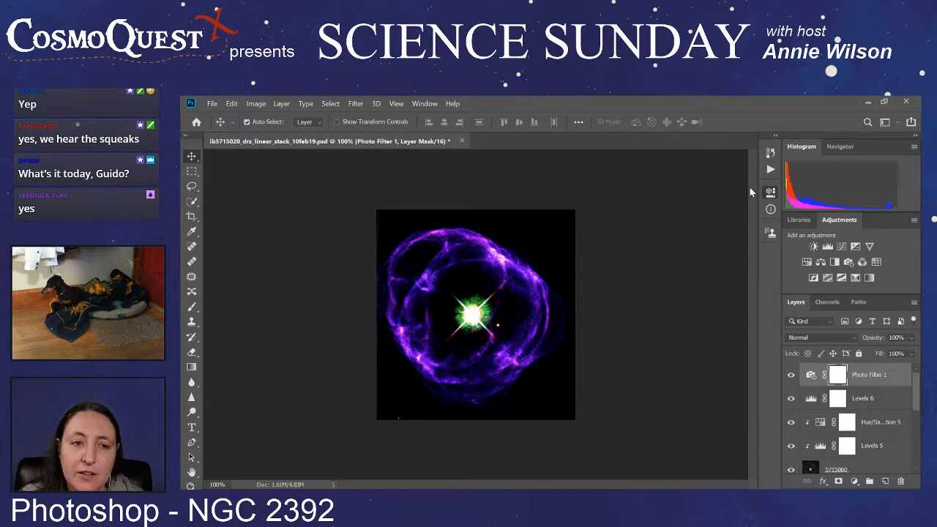
Step: Hide the Photo Filter 1 adjustment layer and delete it
left_click(791, 374)
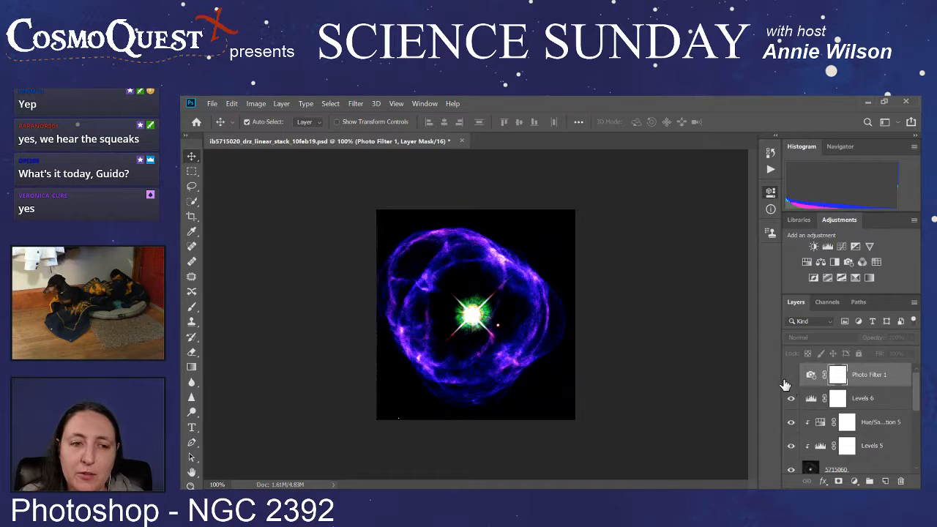
left_click(872, 379)
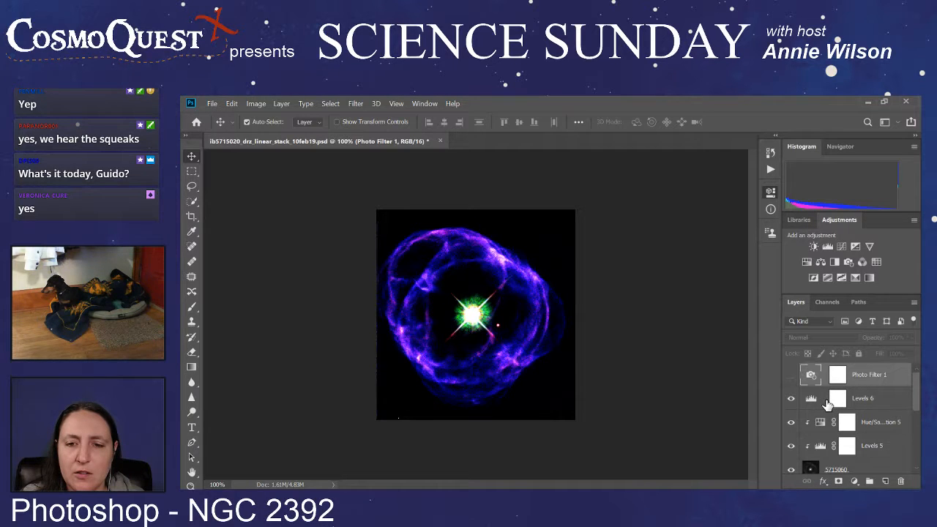
left_click_drag(896, 379, 901, 483)
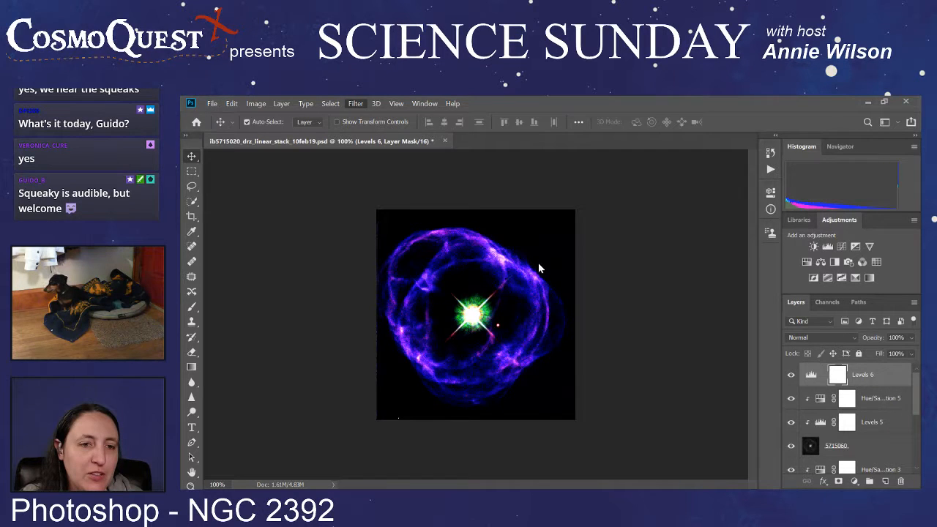
key("h")
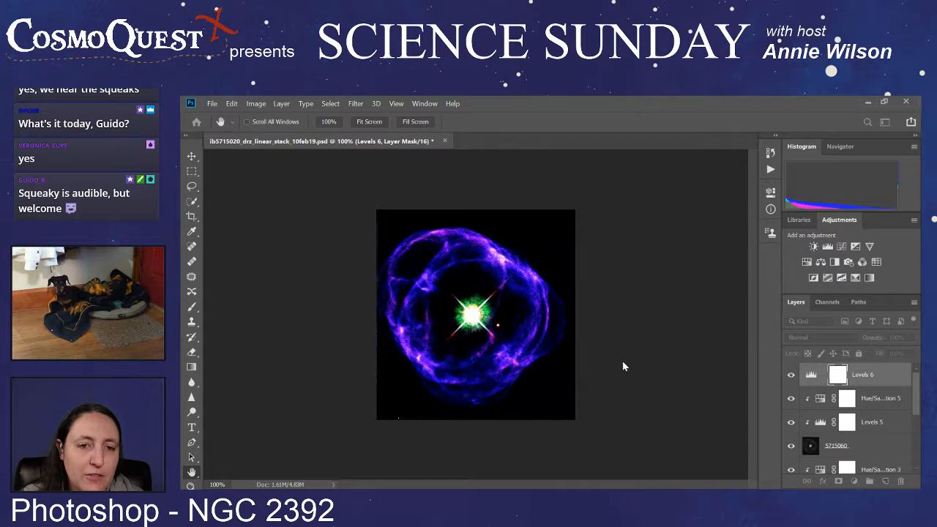
key("v")
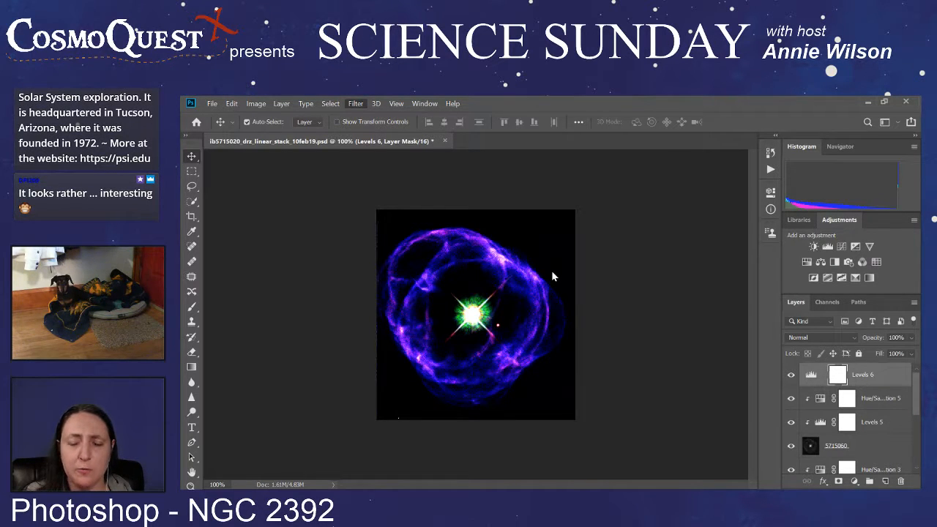
key("h")
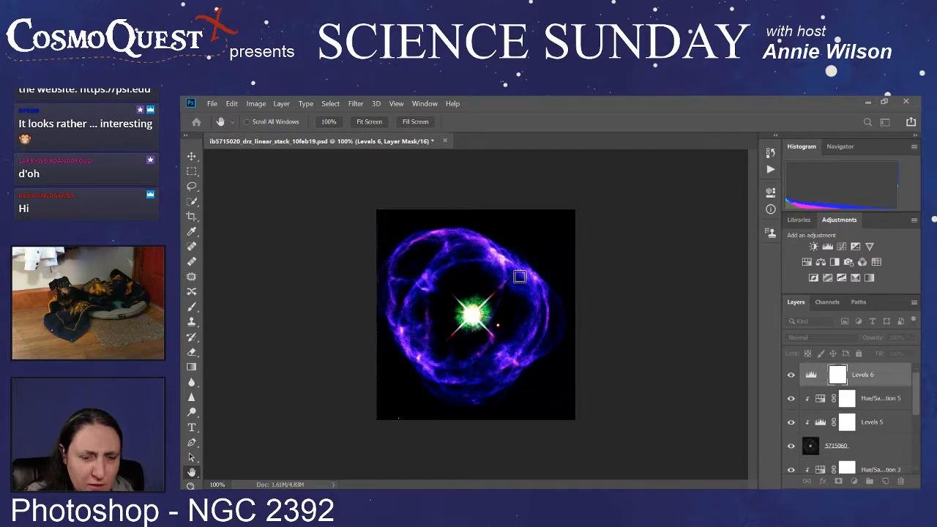
key("v")
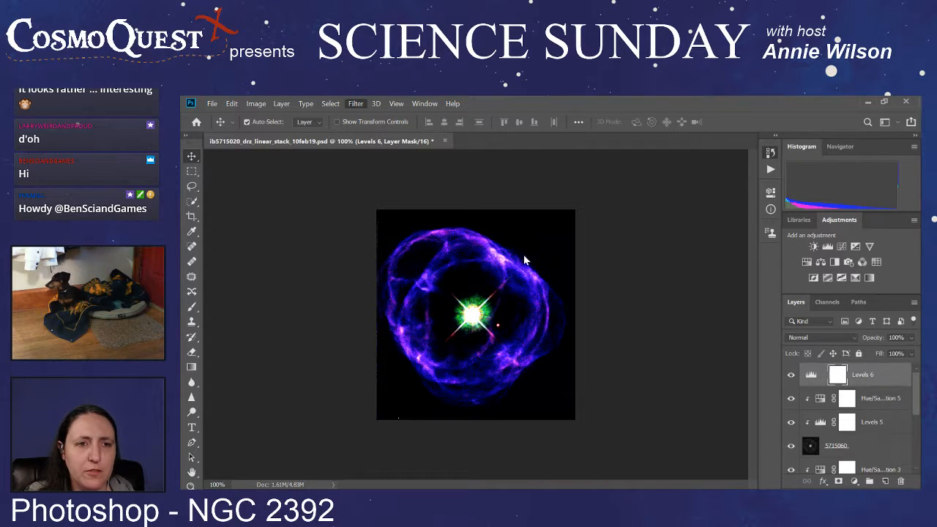
key("space")
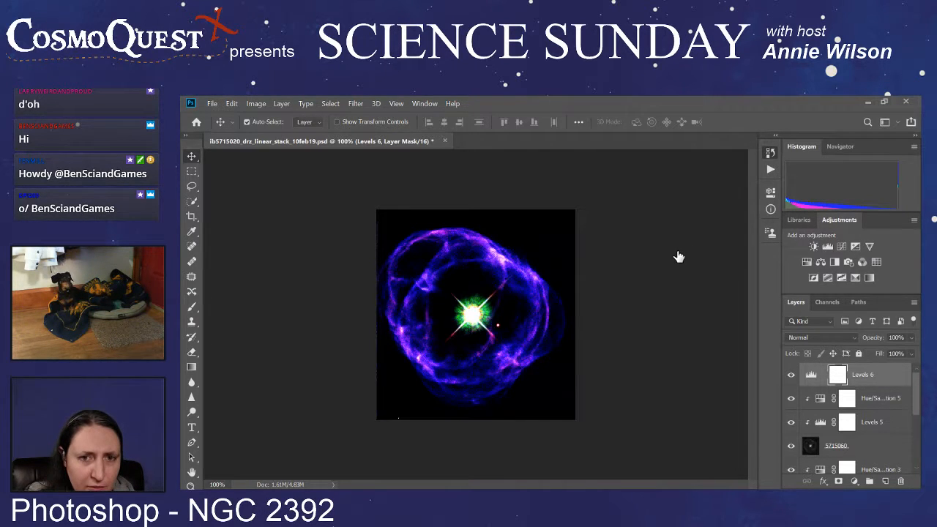
Step: Compare the composite with and without the Levels 6 adjustment by toggling that layer's visibility
left_click(791, 376)
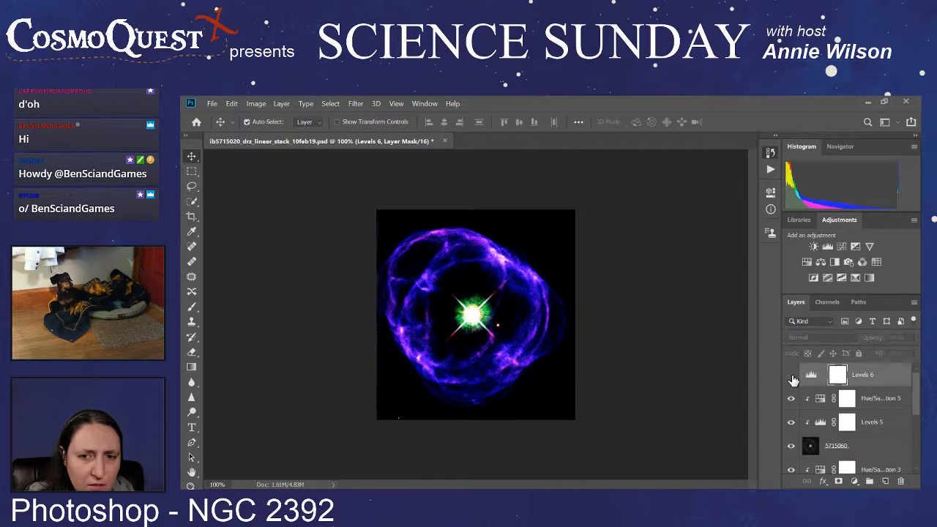
left_click(792, 376)
left_click(791, 376)
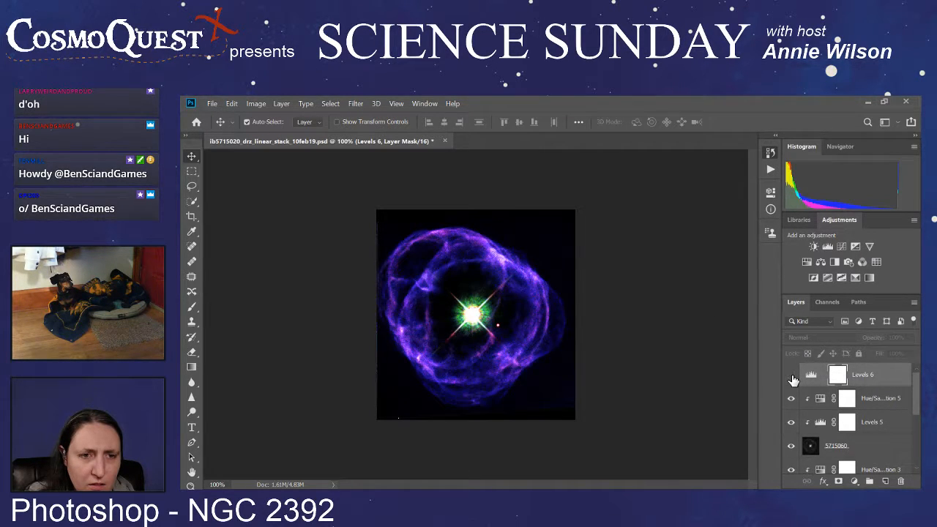
left_click(791, 376)
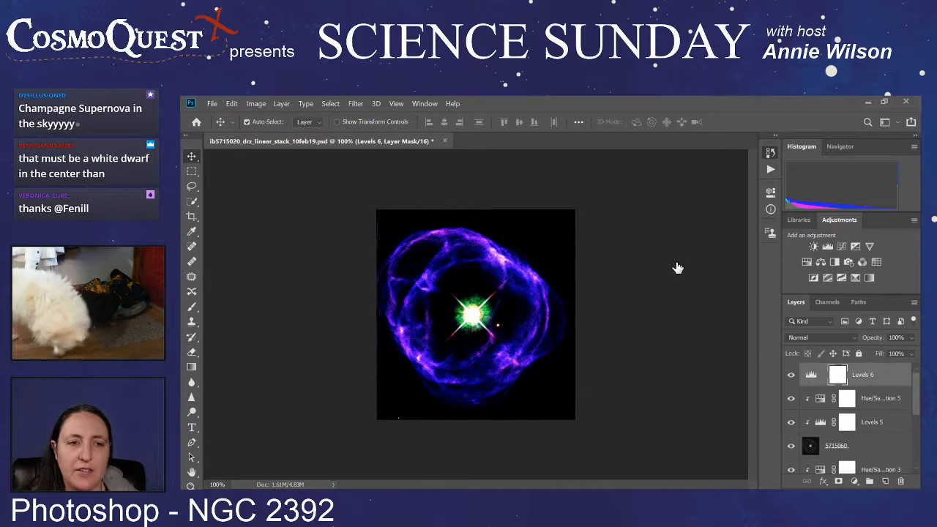
Step: Select the 5715060 and 5715040 image layers together, and reduce the selection to 5715060 alone
left_click(875, 376)
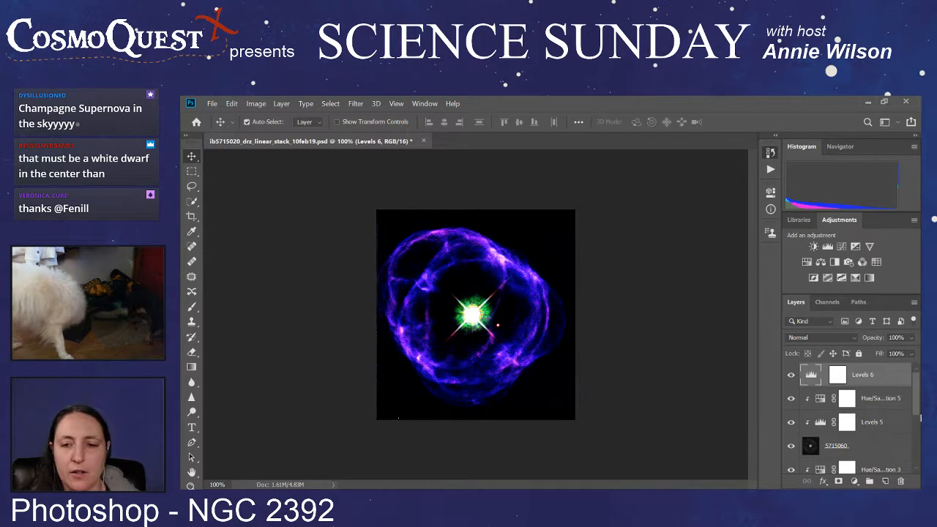
left_click(868, 445)
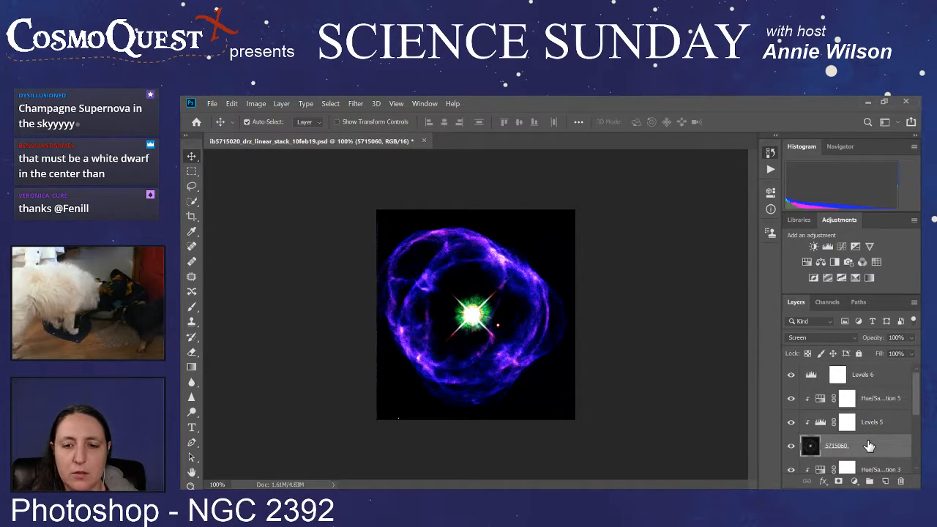
scroll(869, 439, "down", 4)
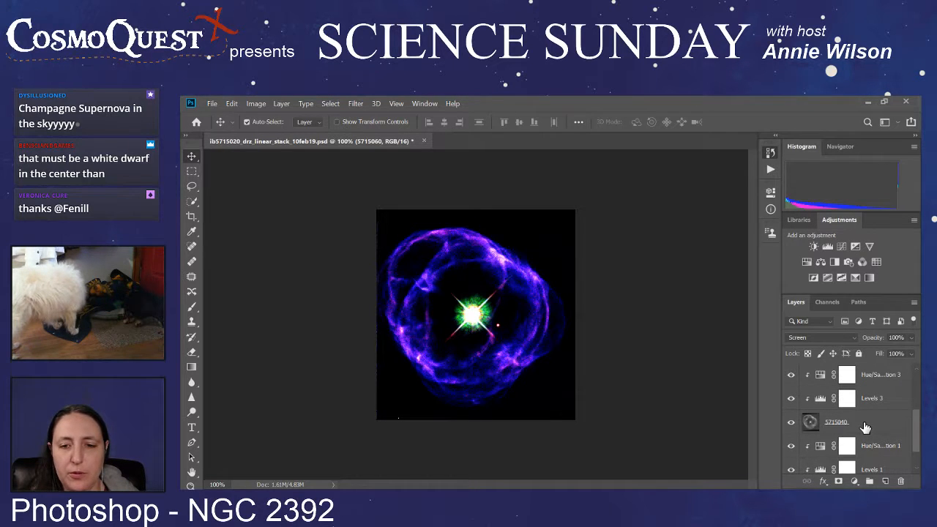
left_click(865, 427)
scroll(865, 426, "down", 2)
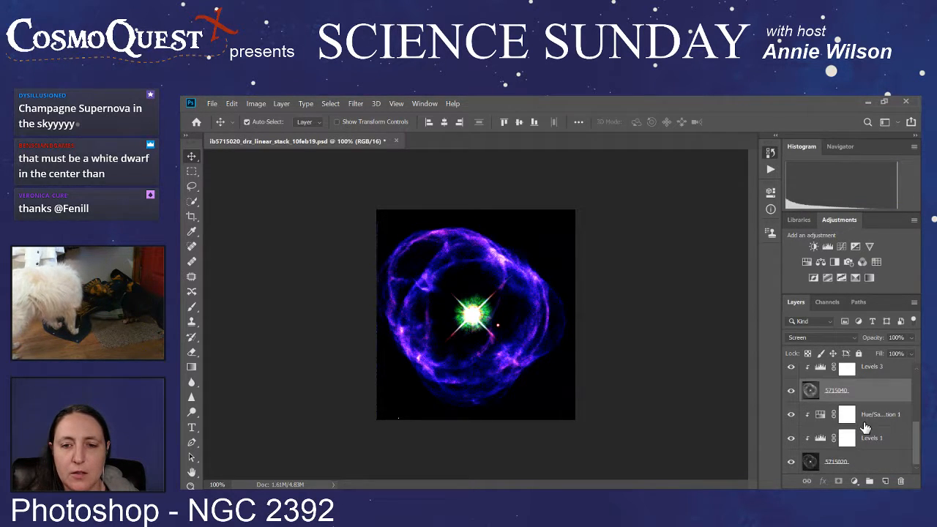
scroll(816, 445, "up", 5)
left_click(816, 439)
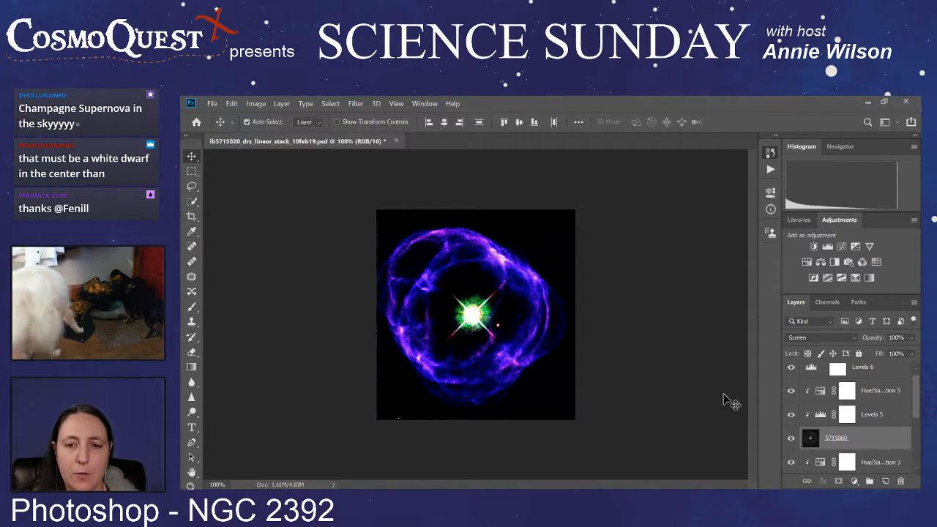
key("h")
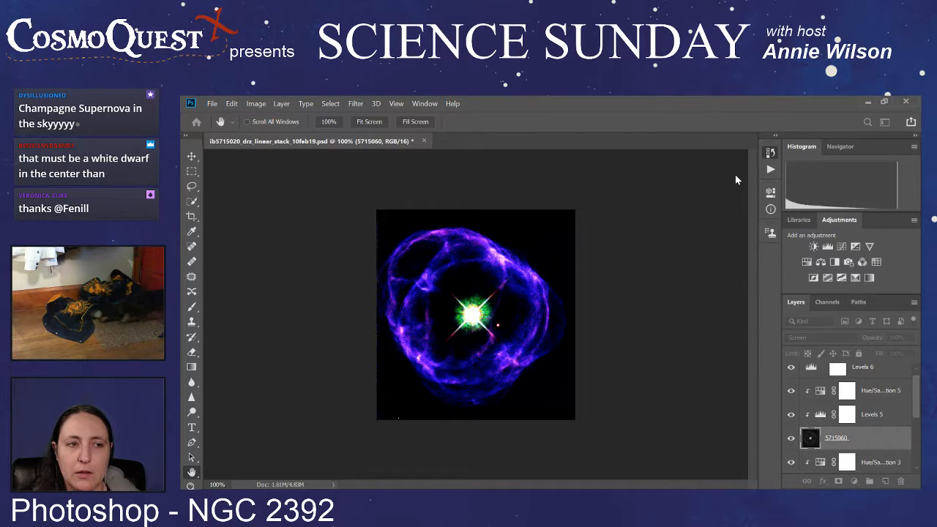
key("v")
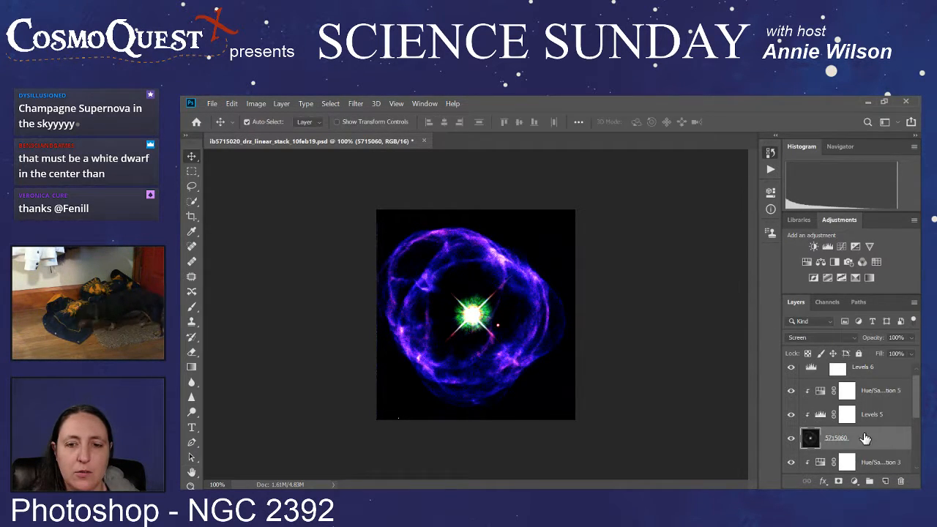
Step: Isolate the selected 5715060 image layer by hiding the 5715040 and 5715020 image layers
scroll(867, 435, "up", 1)
left_click(736, 421)
scroll(859, 416, "down", 4)
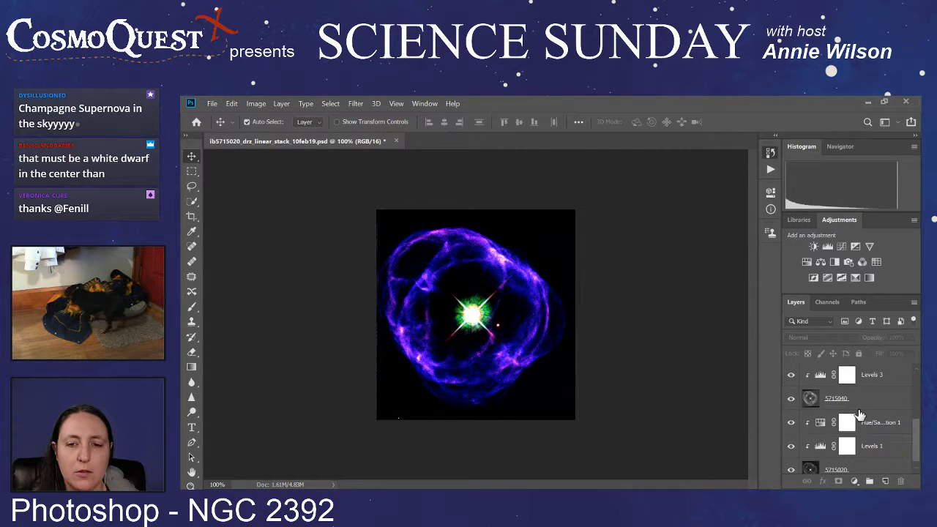
scroll(859, 416, "up", 4)
left_click(873, 451)
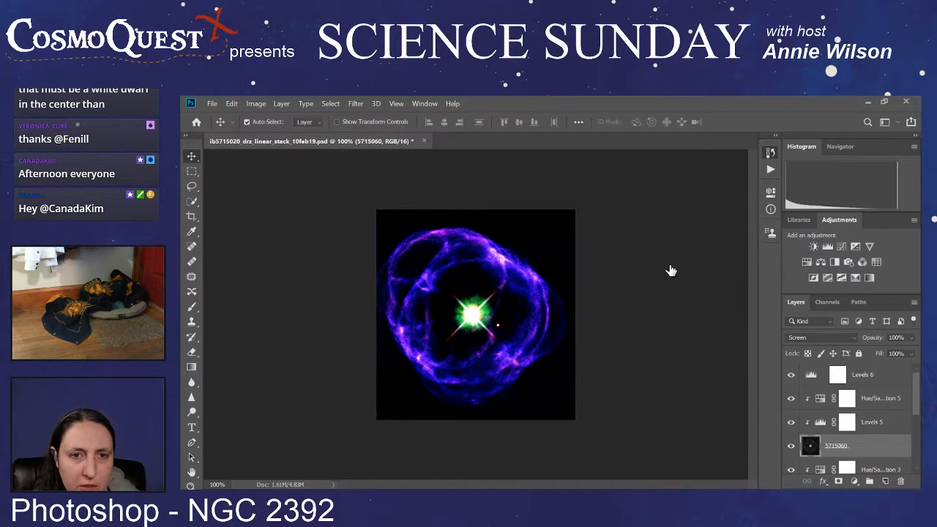
scroll(842, 396, "down", 3)
left_click(790, 420)
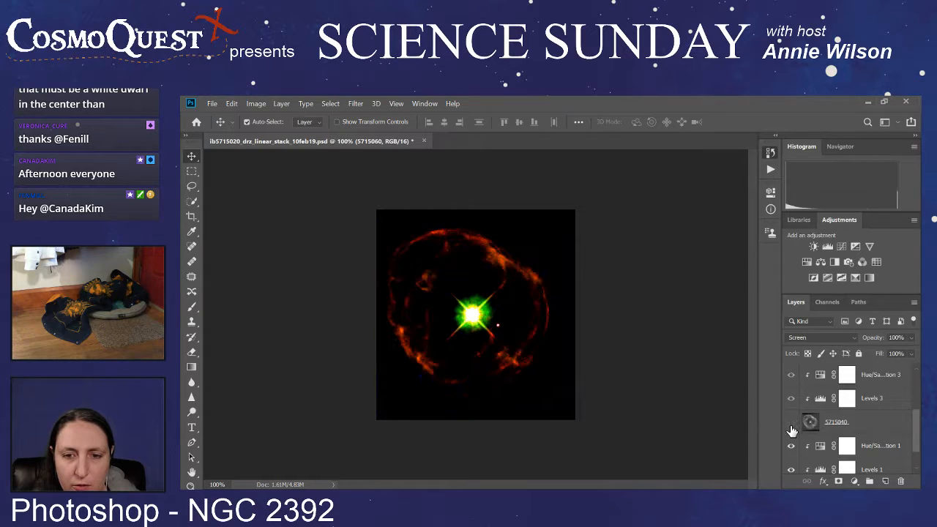
scroll(800, 429, "down", 1)
left_click(791, 461)
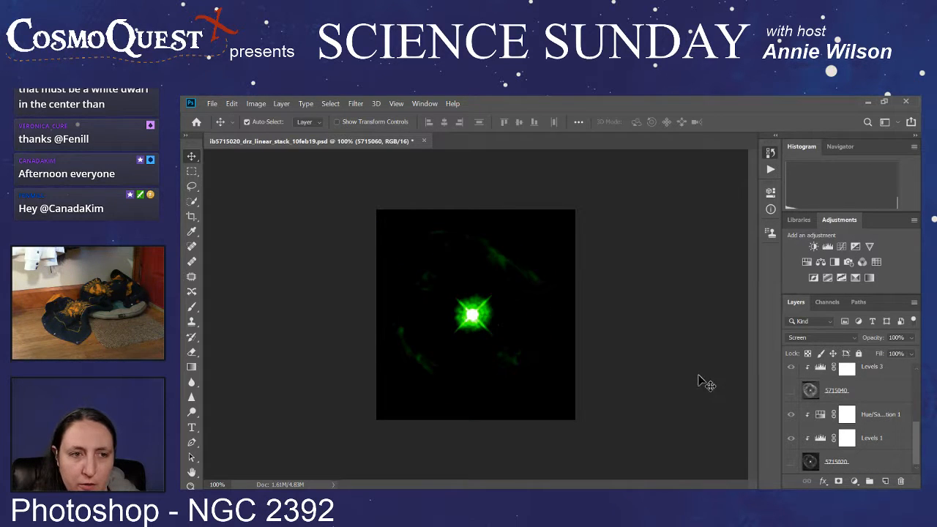
Step: Compare the isolated 5715060 image with and without Levels 6 by toggling the adjustment's visibility, leaving it hidden
scroll(787, 379, "up", 1)
scroll(788, 379, "up", 3)
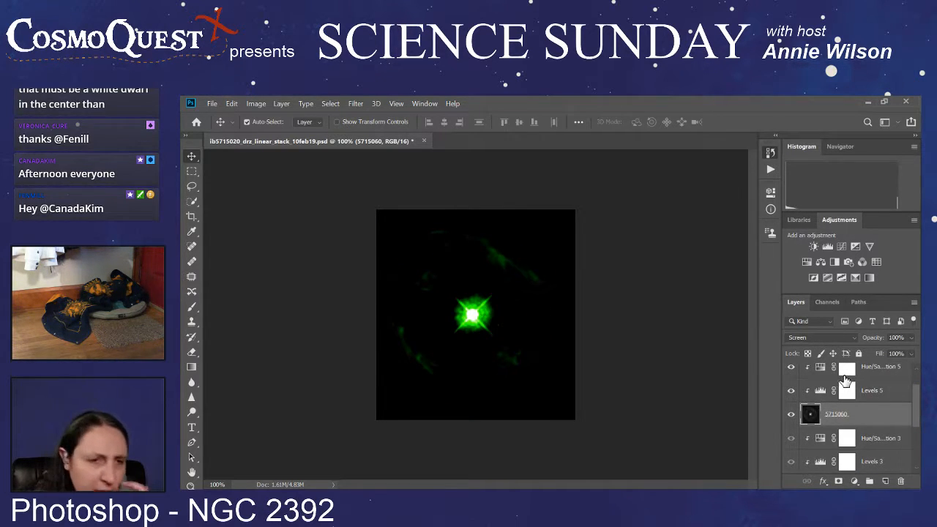
scroll(787, 379, "up", 1)
left_click(791, 374)
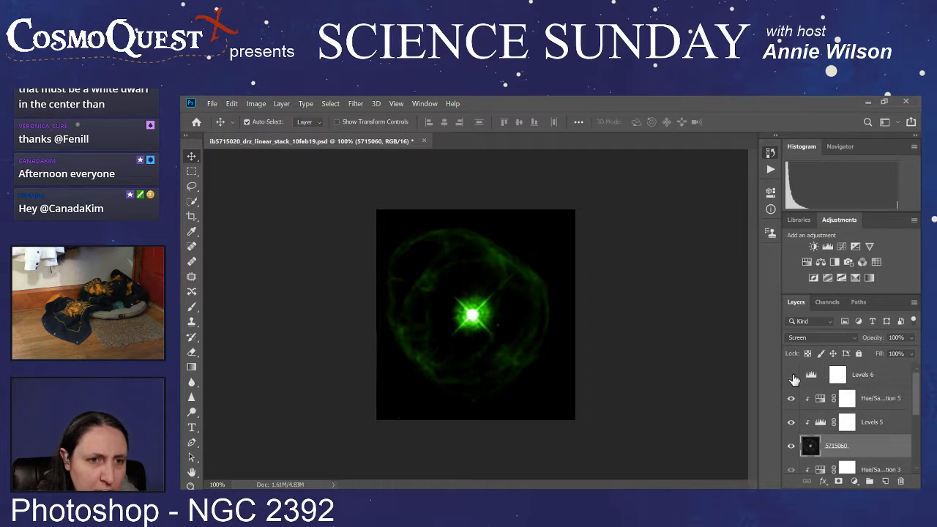
left_click(792, 376)
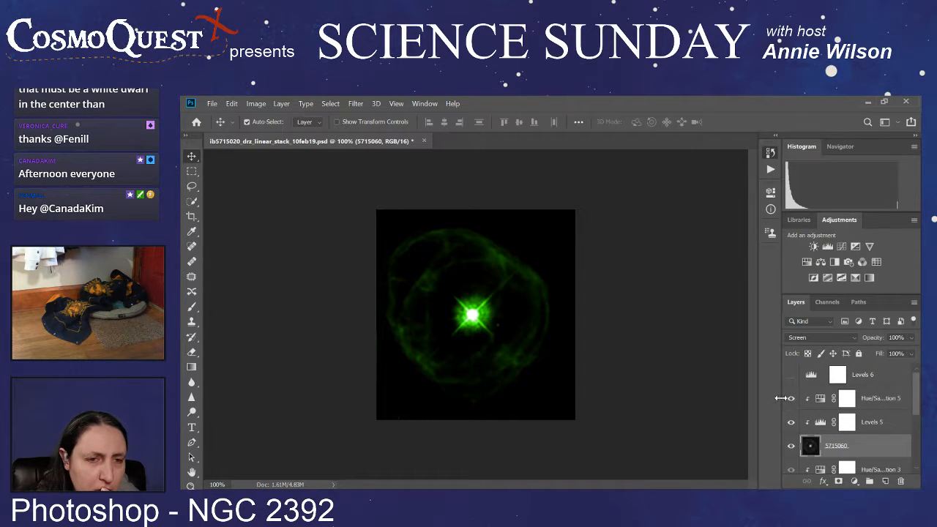
left_click(791, 376)
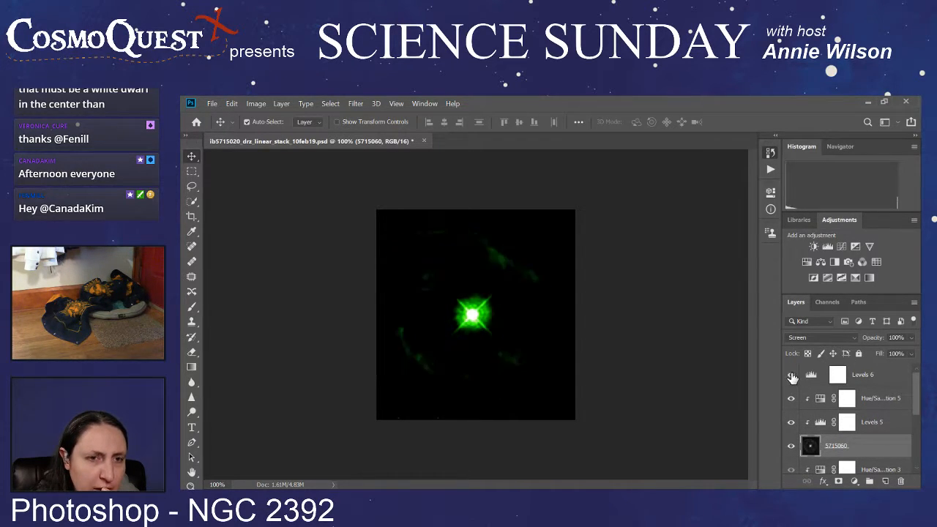
left_click(791, 376)
left_click(792, 376)
left_click(791, 376)
left_click(791, 376)
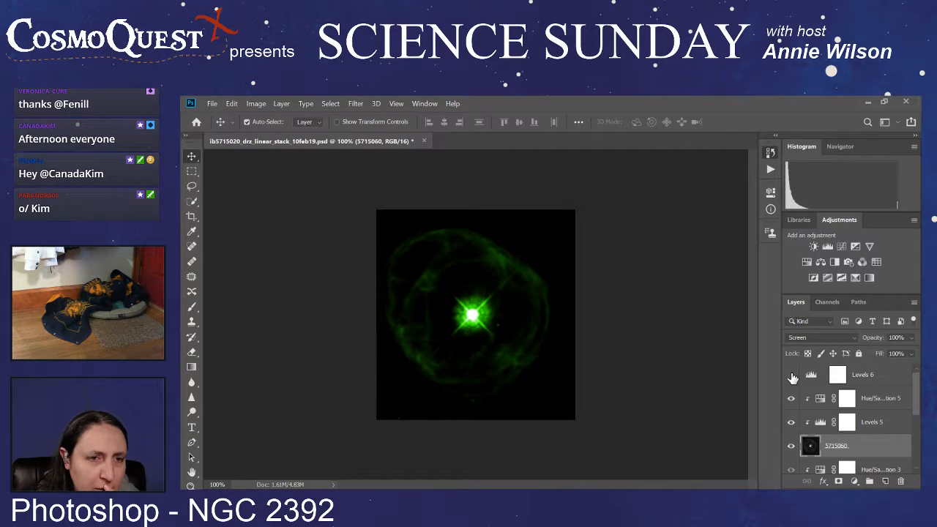
Step: Try deleting the Levels 6 adjustment layer, and undo the deletion together with the preceding layer-visibility changes
left_click(858, 374)
left_click_drag(868, 377, 900, 483)
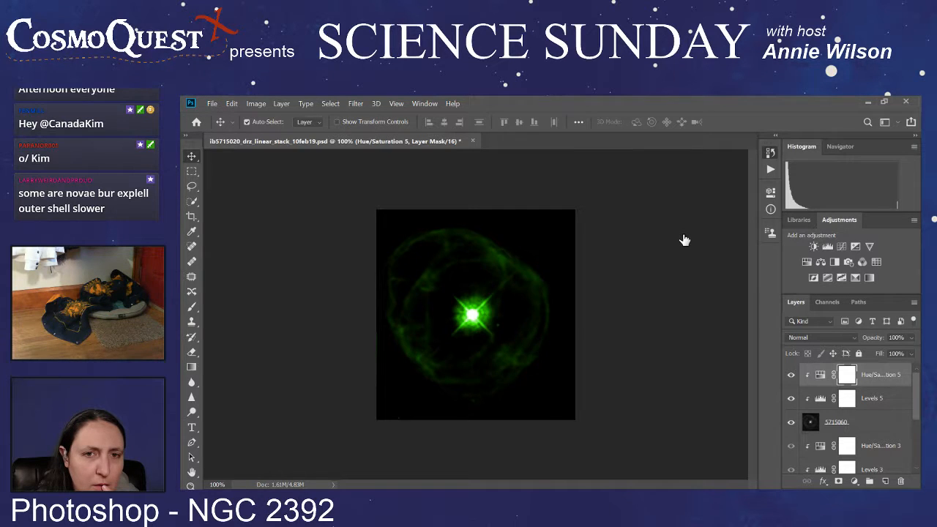
key("ctrl+z")
key("ctrl+z")
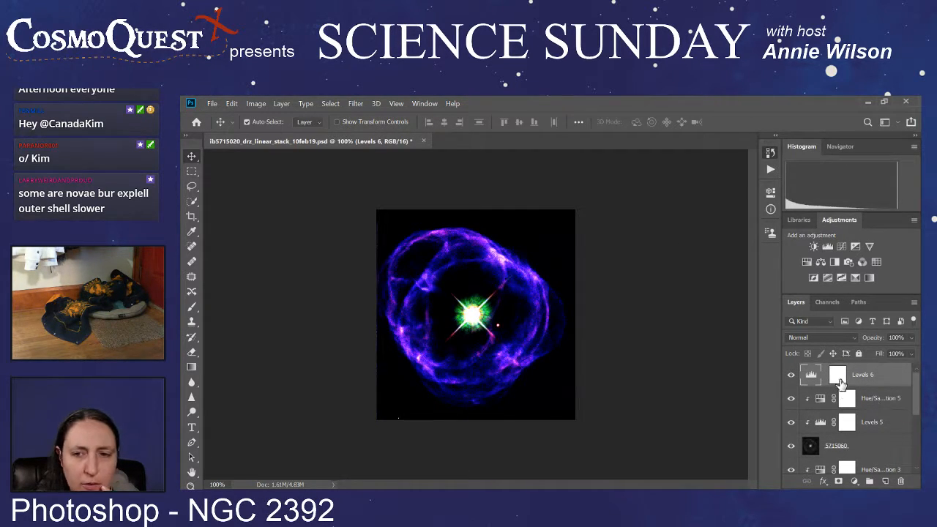
Step: Delete the Levels 6 adjustment layer and hide the 5715020 and 5715040 image layers
left_click_drag(852, 379, 900, 482)
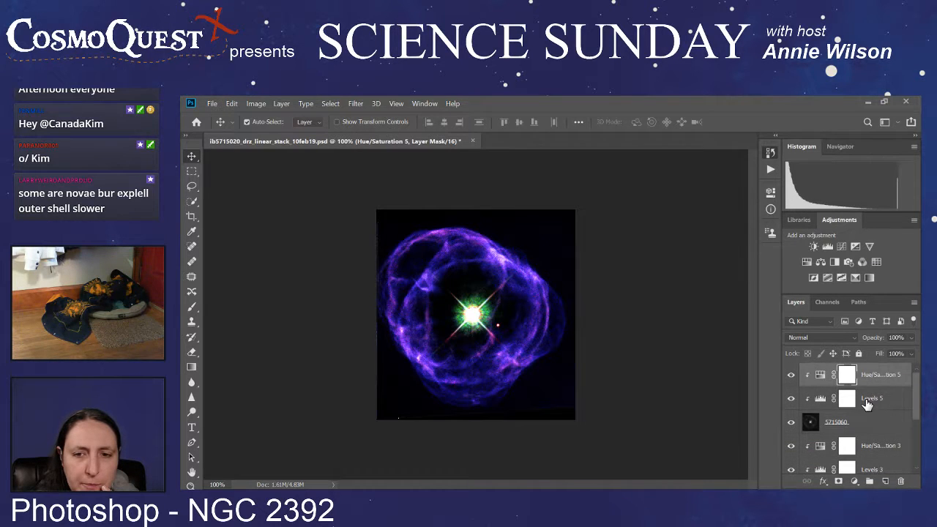
scroll(829, 427, "down", 5)
left_click(790, 462)
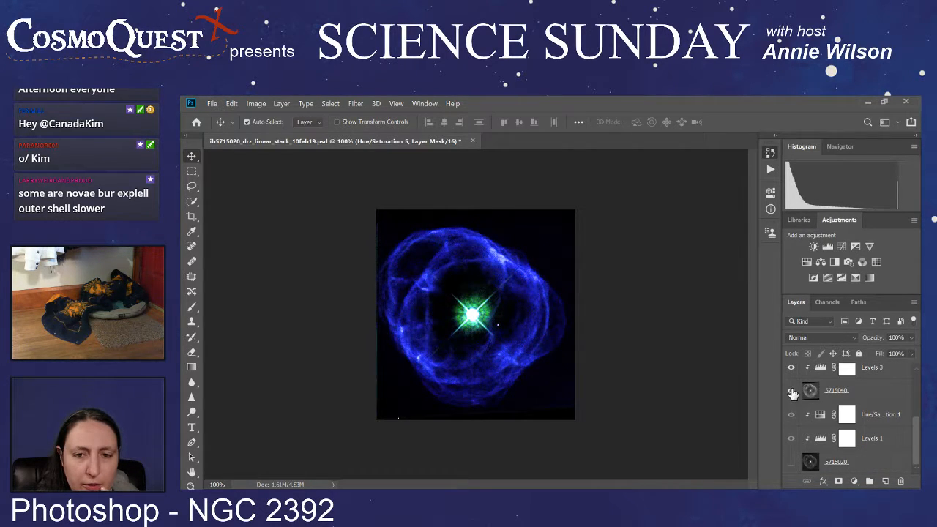
left_click(791, 392)
left_click(791, 399)
Step: Select the 5715060 image layer and open a filter for it
scroll(805, 407, "up", 5)
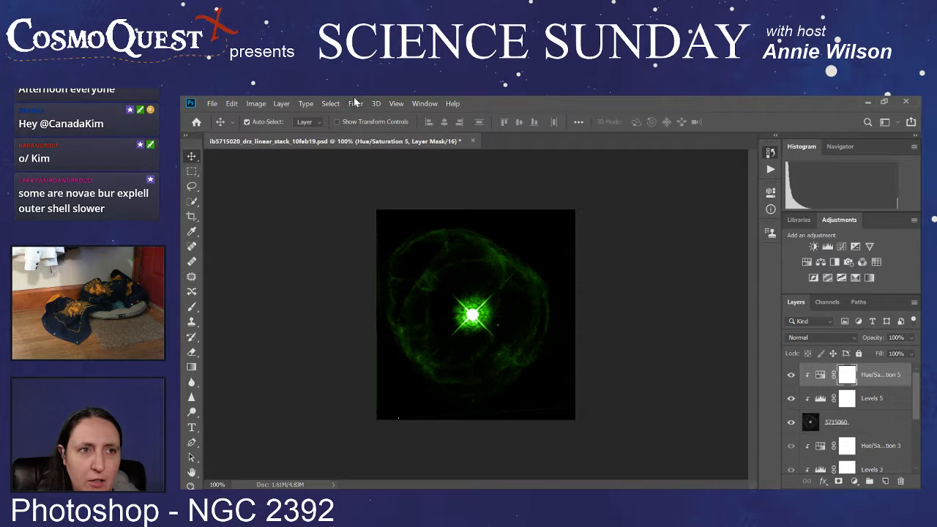
left_click(871, 429)
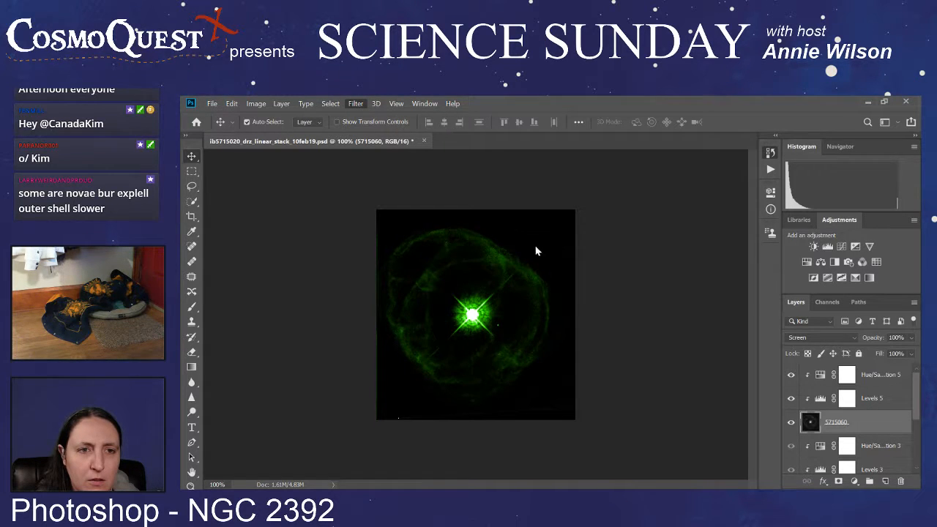
key("h")
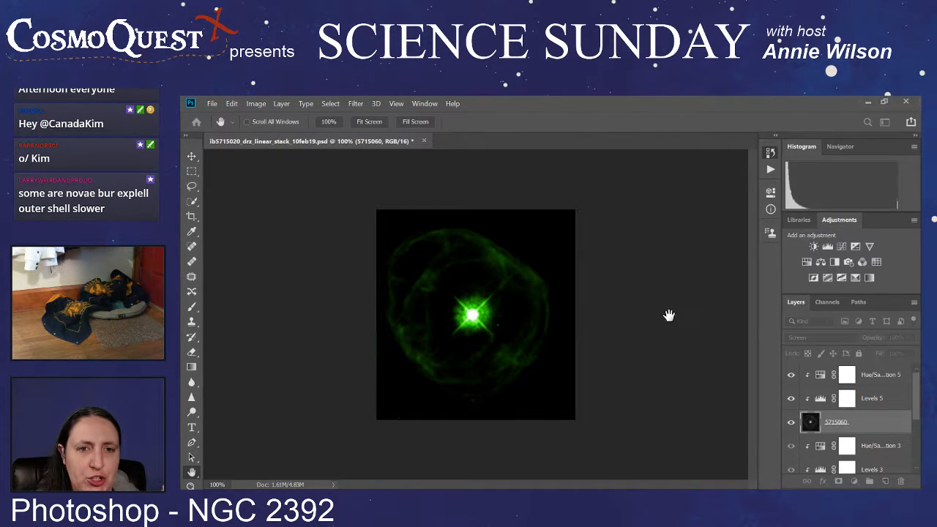
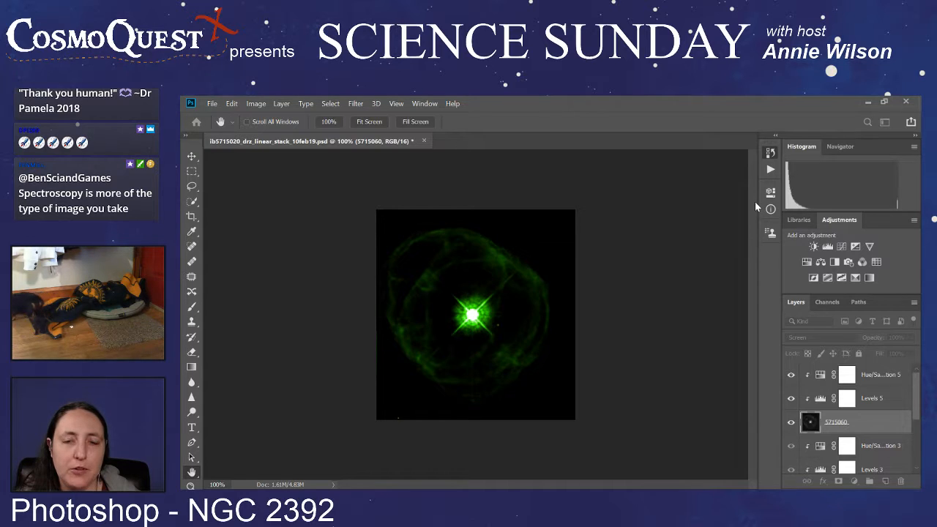
Step: Hide the 5715060 image layer, then show and select the 5715040 image layer
key("v")
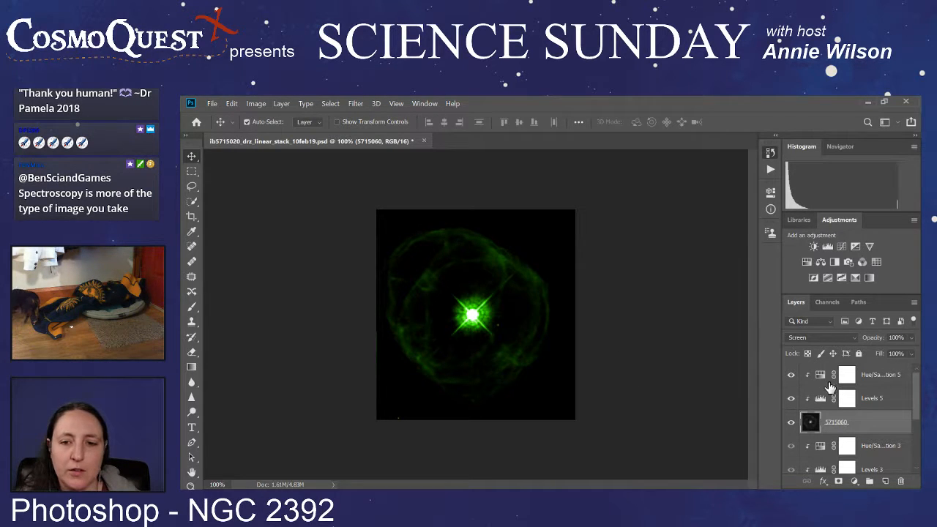
scroll(812, 399, "down", 1)
left_click(791, 399)
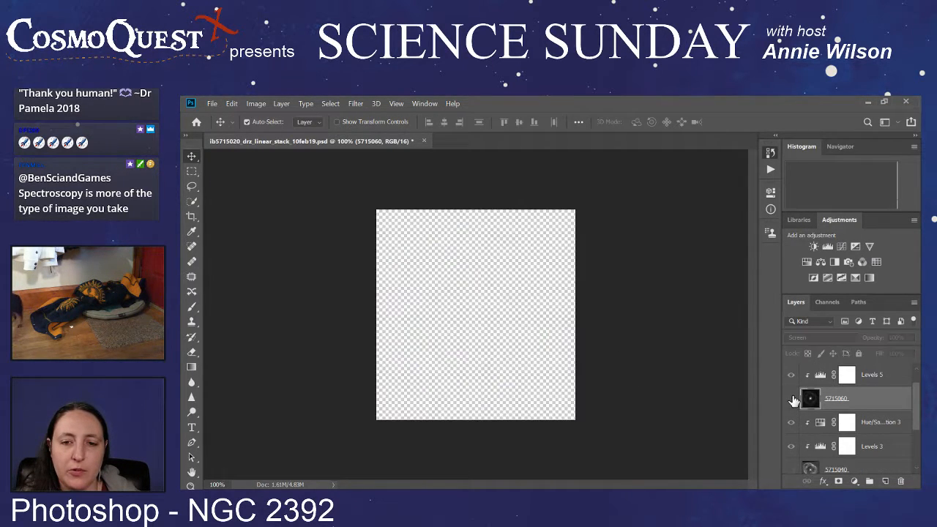
scroll(790, 411, "down", 2)
left_click(790, 422)
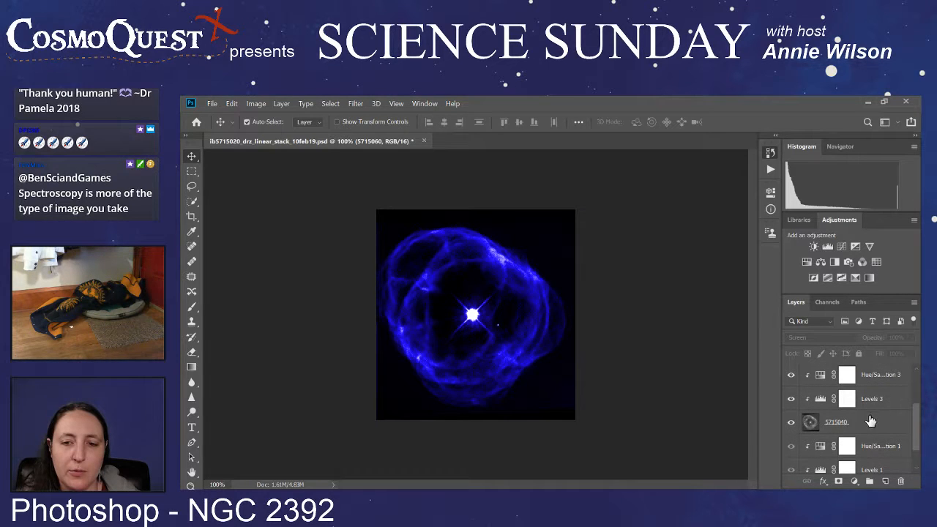
left_click(859, 427)
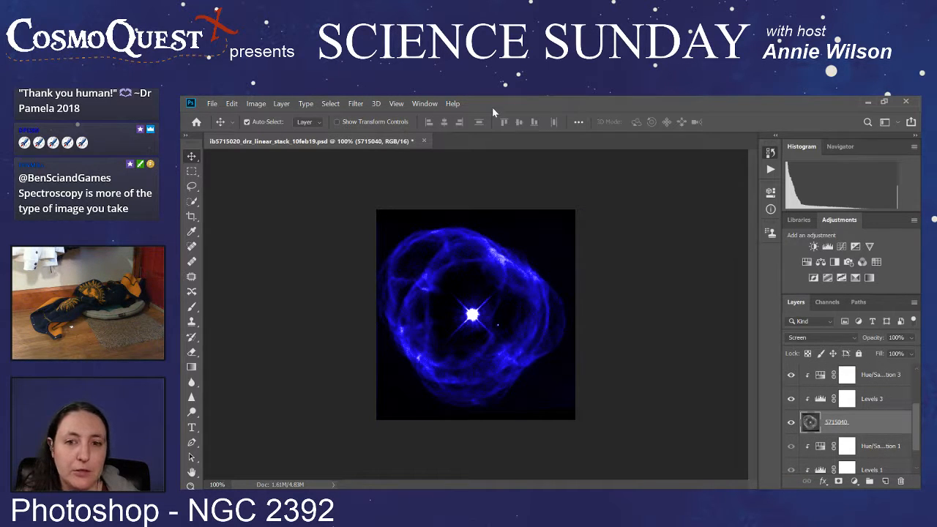
Step: Compare the 5715040 image with and without 5715060 by toggling its visibility, leaving only 5715060 visible
scroll(783, 406, "up", 2)
left_click(790, 398)
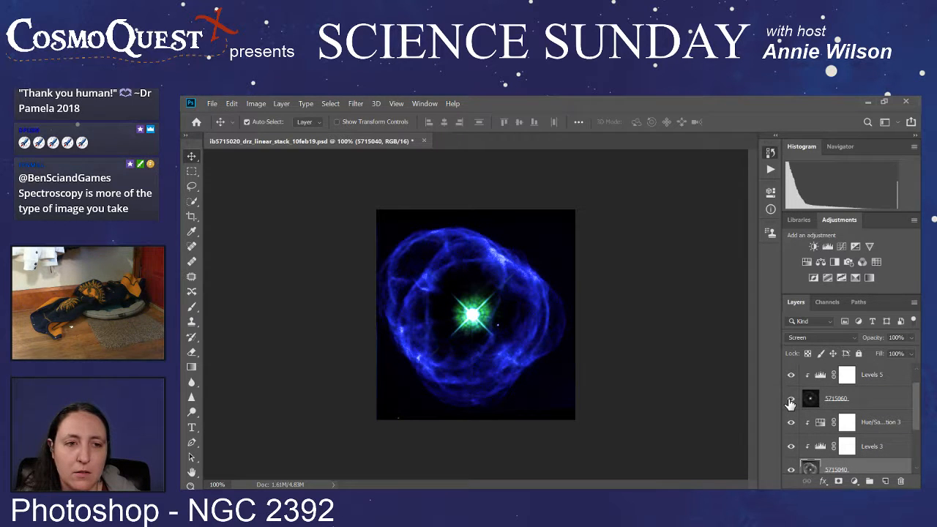
left_click(790, 400)
left_click(790, 400)
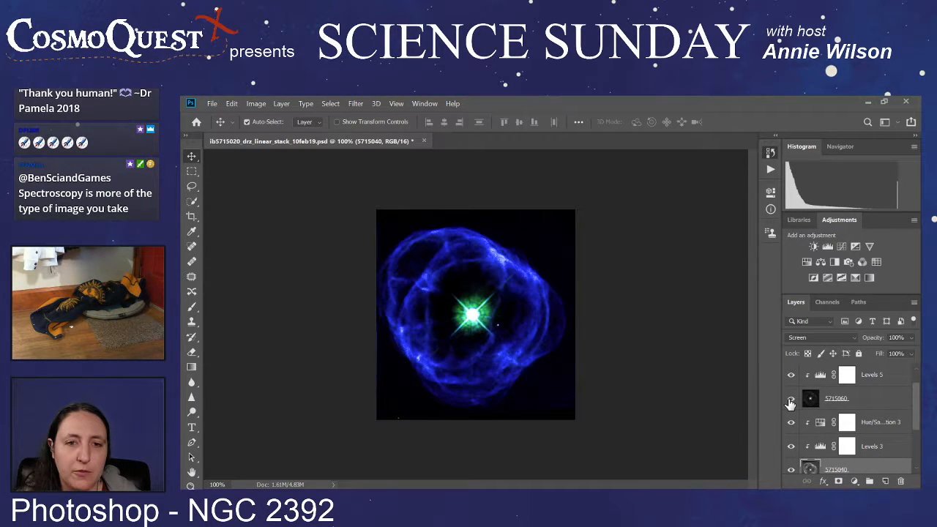
left_click(790, 469)
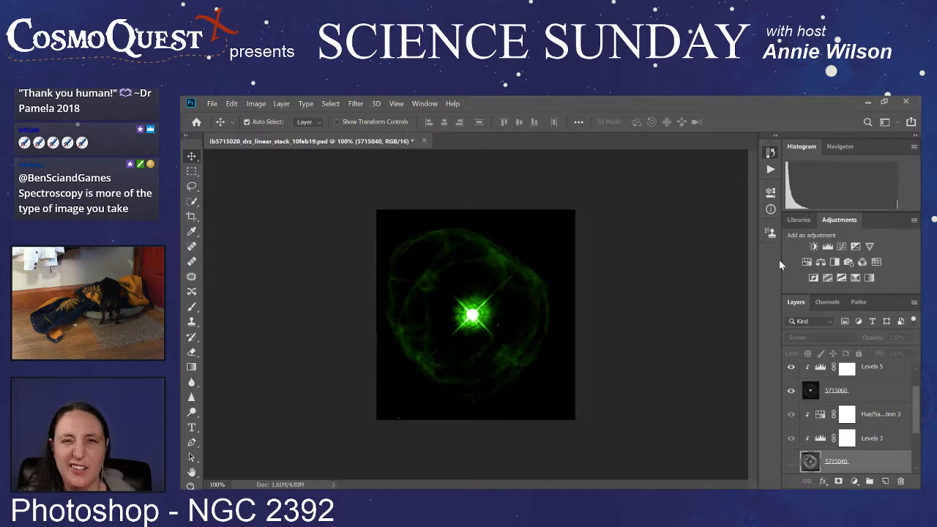
Step: Switch visibility back from 5715060 to the 5715040 image layer and open a filter for it
scroll(830, 388, "down", 2)
scroll(829, 389, "up", 2)
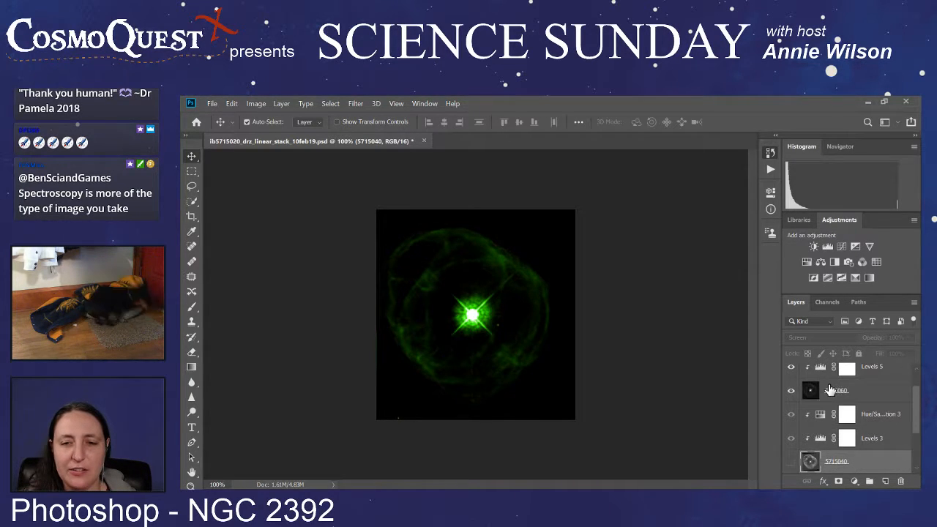
left_click(790, 390)
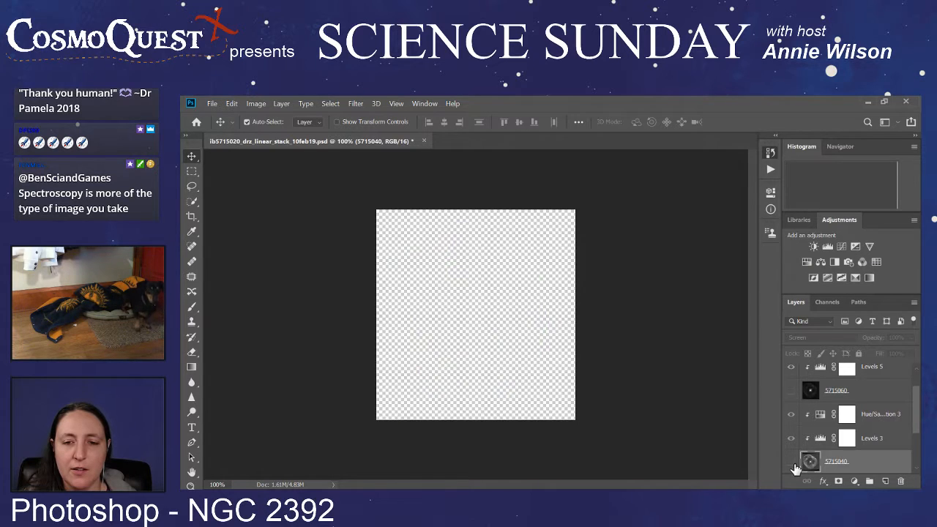
left_click(791, 462)
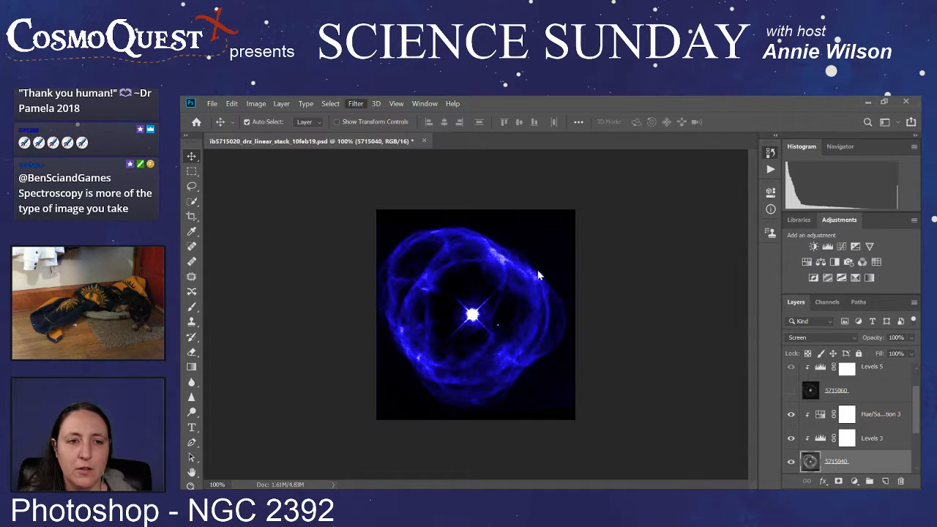
key("space")
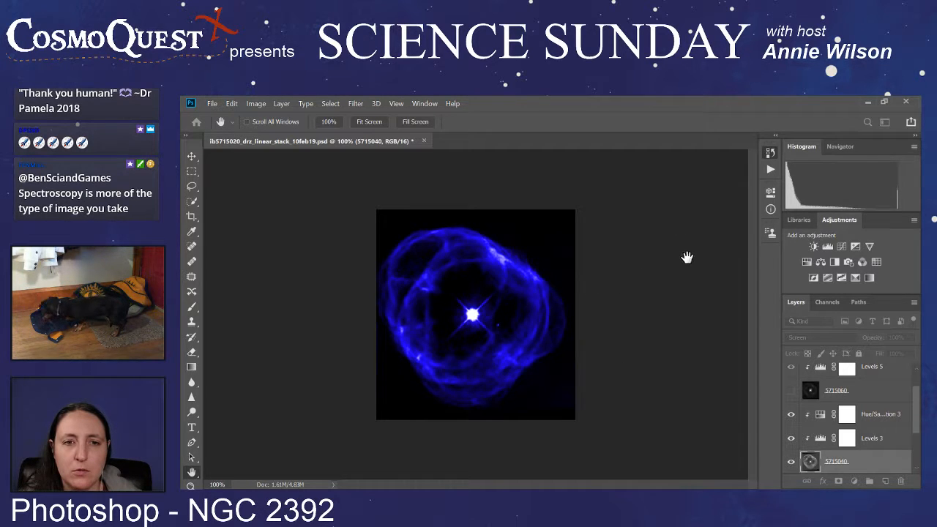
key("v")
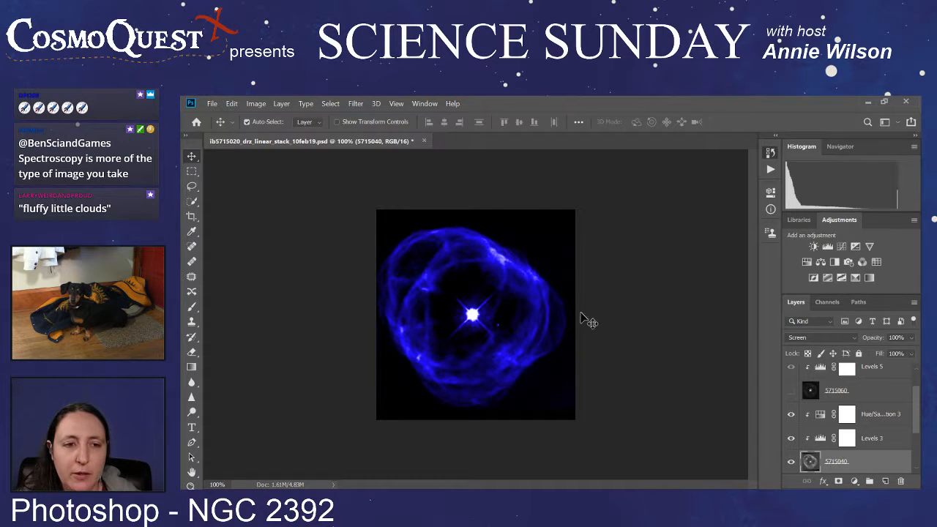
Step: Compare the 5715040 image with and without 5715060 overlaid by toggling that layer's visibility, leaving it hidden
left_click(791, 393)
left_click(792, 393)
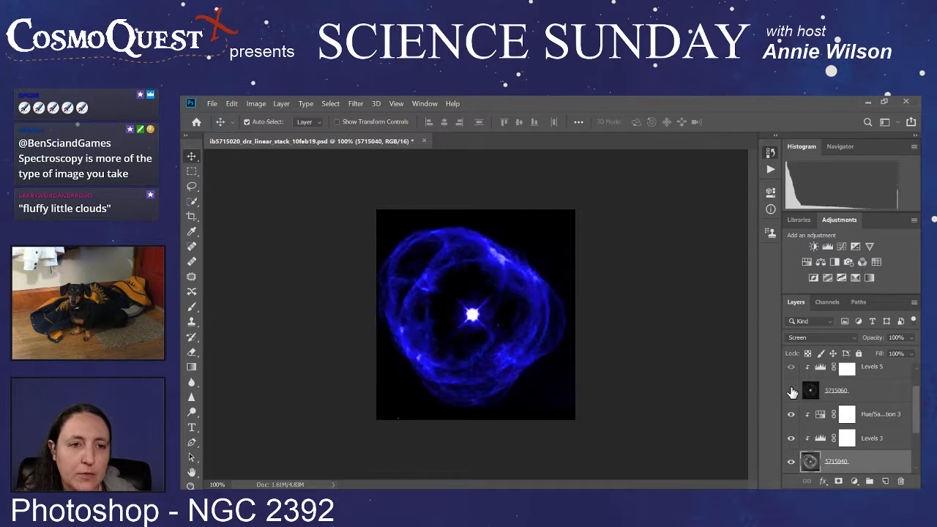
left_click(791, 392)
left_click(791, 392)
left_click(791, 393)
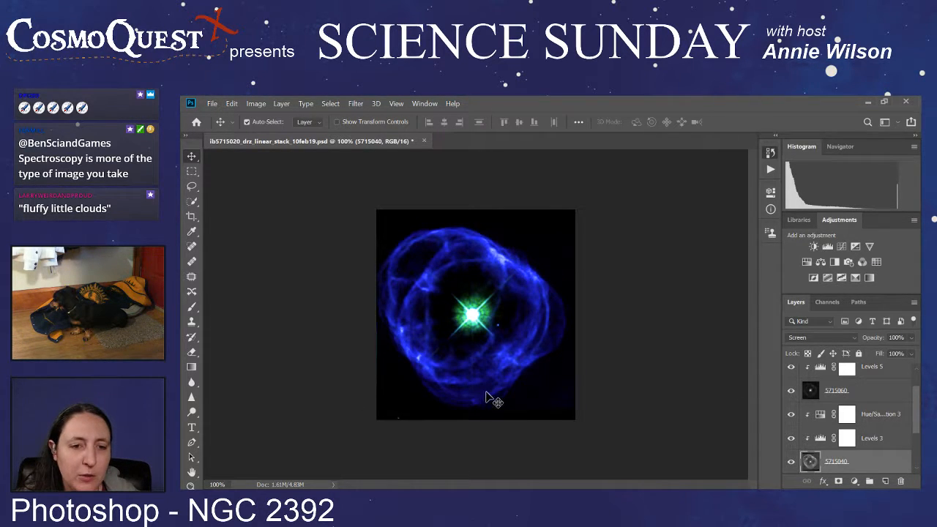
left_click(790, 391)
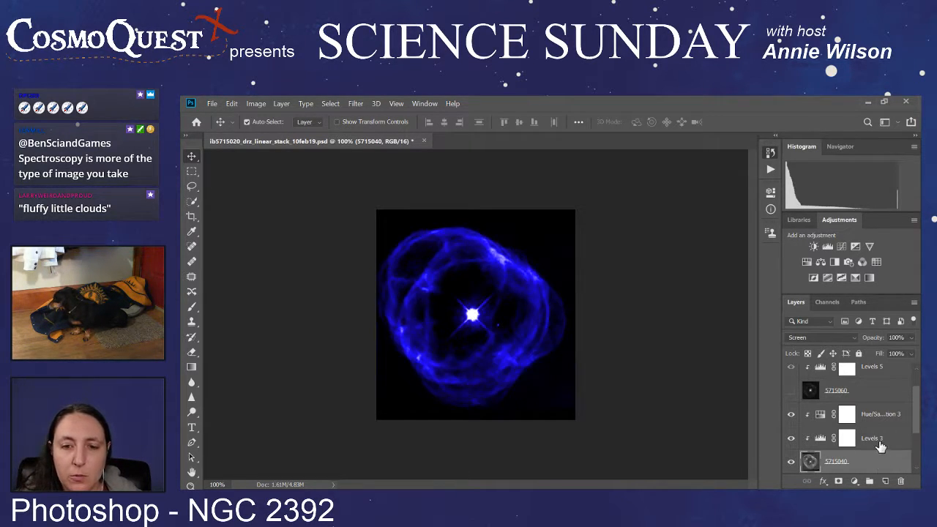
Step: Select the Levels 3 adjustment layer clipped to the 5715040 image
left_click(880, 443)
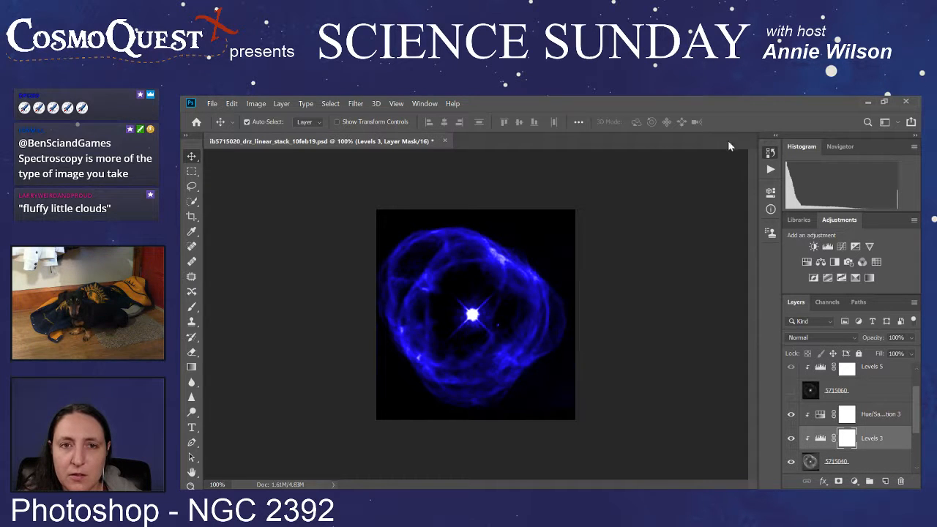
left_click(890, 446)
key("h")
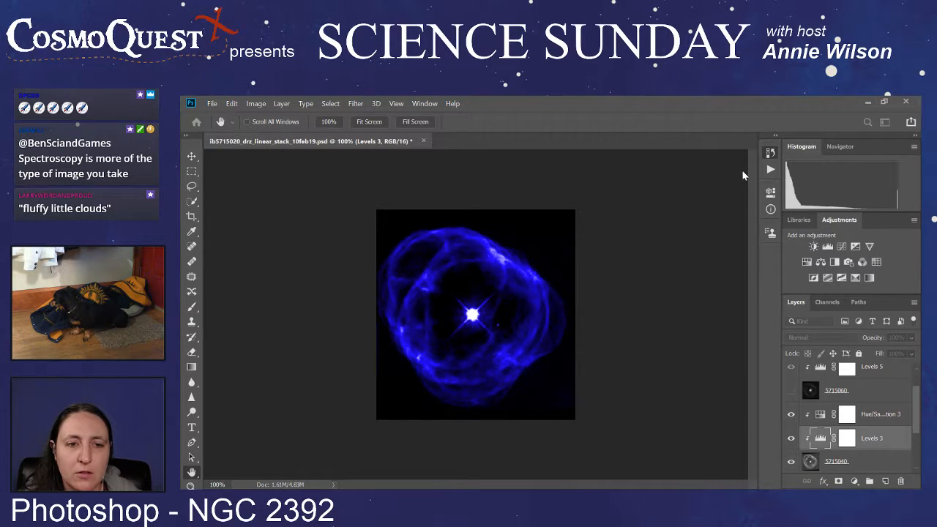
key("v")
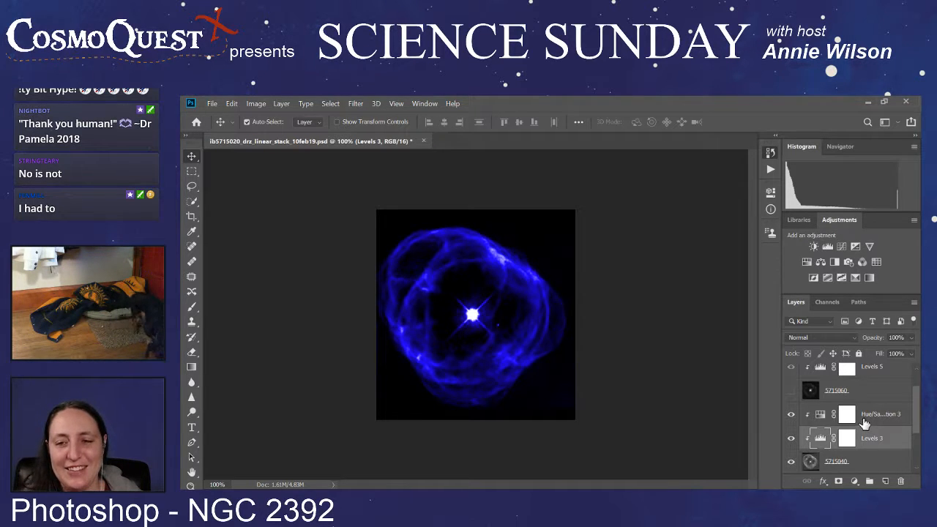
Step: Try adding another Levels adjustment directly above Levels 3, and delete it again
scroll(864, 405, "down", 1)
scroll(864, 405, "down", 2)
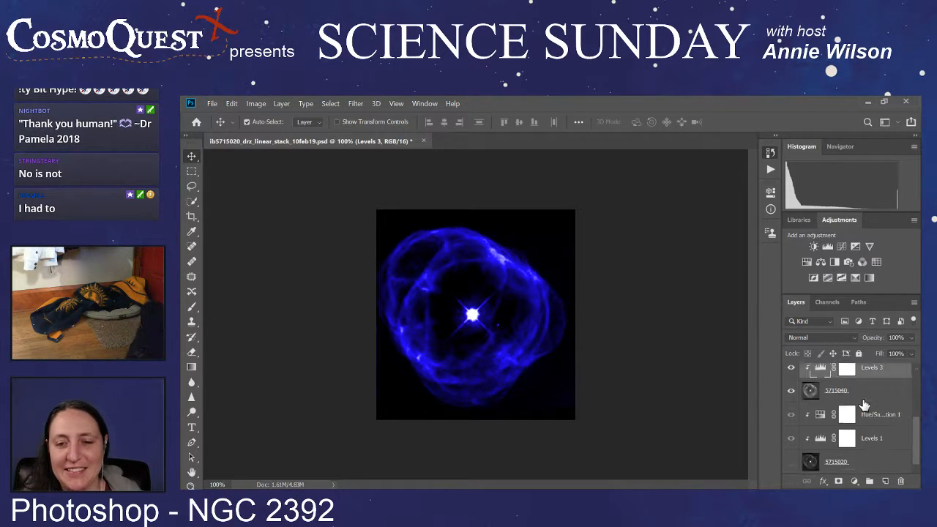
scroll(864, 405, "up", 2)
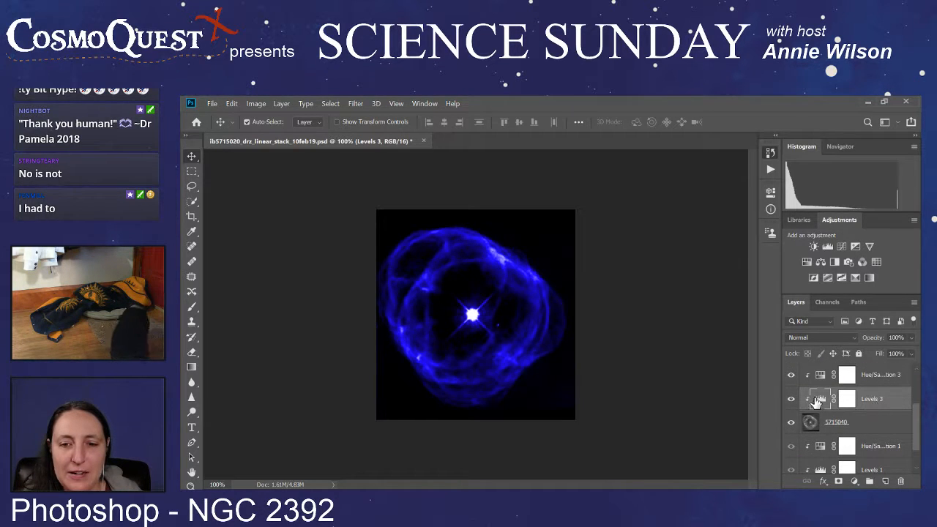
left_click(826, 247)
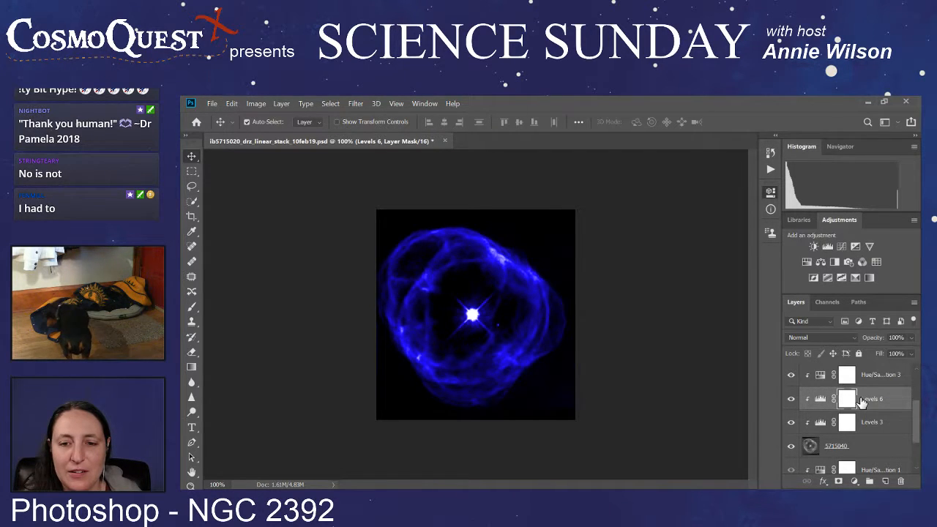
left_click_drag(881, 398, 900, 481)
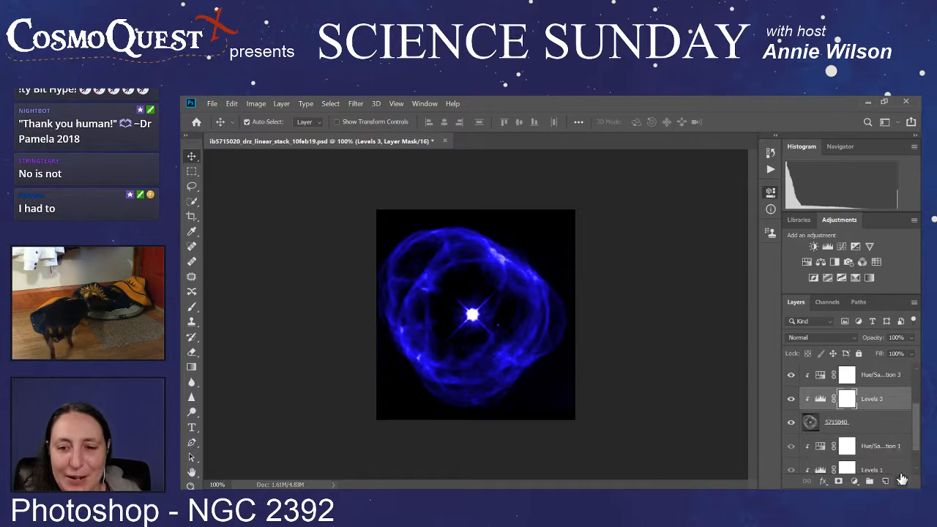
Step: Try different Levels 3 slider settings to darken the blue 5715040 image
left_click(821, 401)
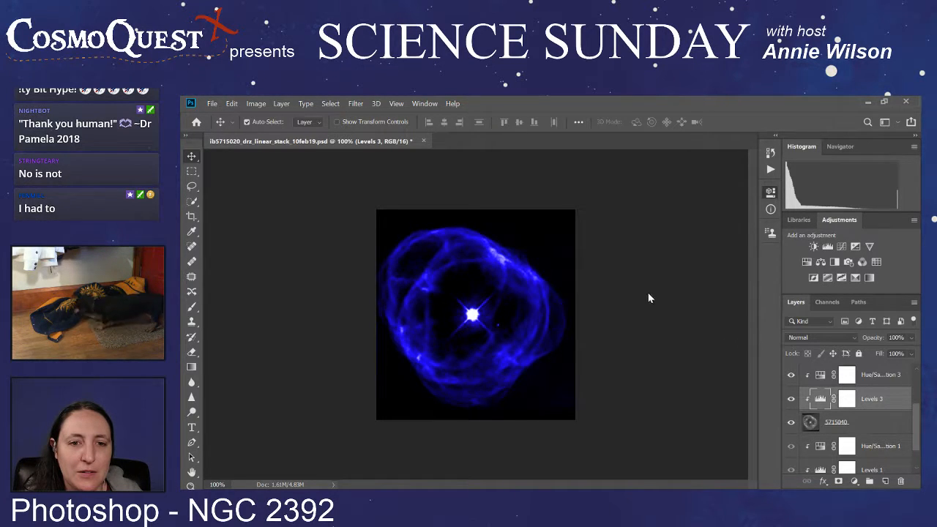
key("i")
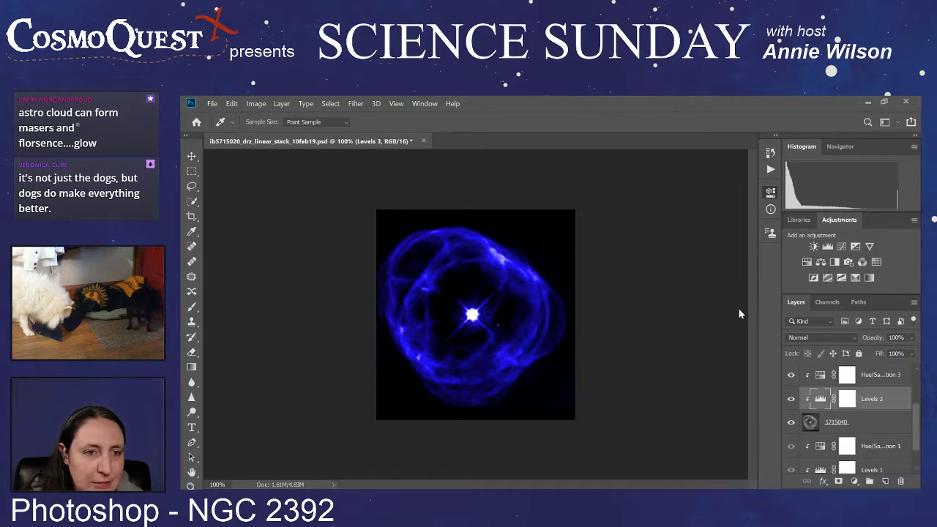
left_click_drag(738, 310, 763, 309)
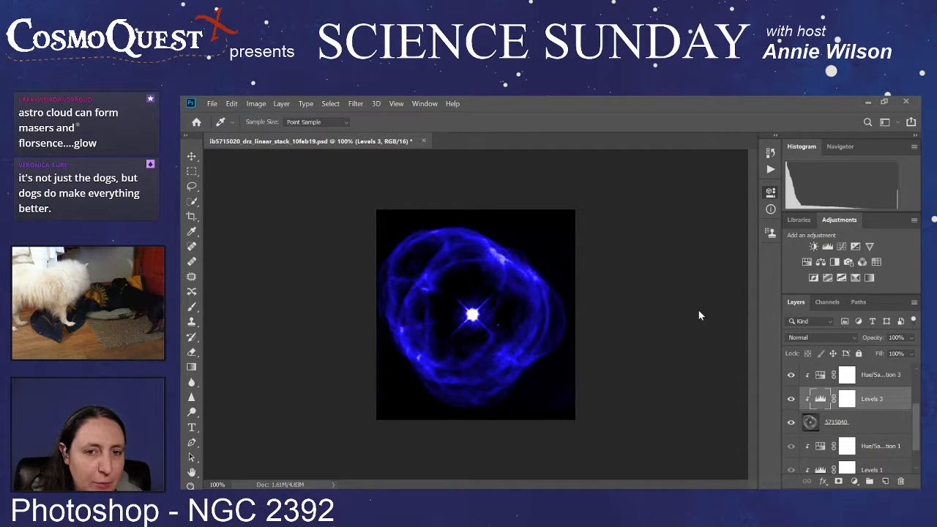
mouse_move(699, 315)
left_mouse_down()
mouse_move(729, 311)
mouse_move(677, 312)
mouse_move(697, 313)
left_mouse_up()
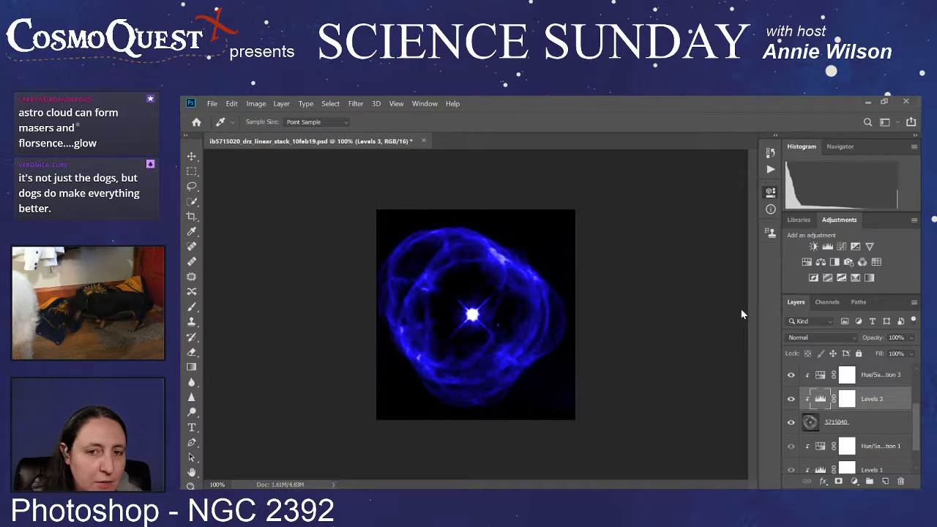
left_click_drag(741, 310, 753, 308)
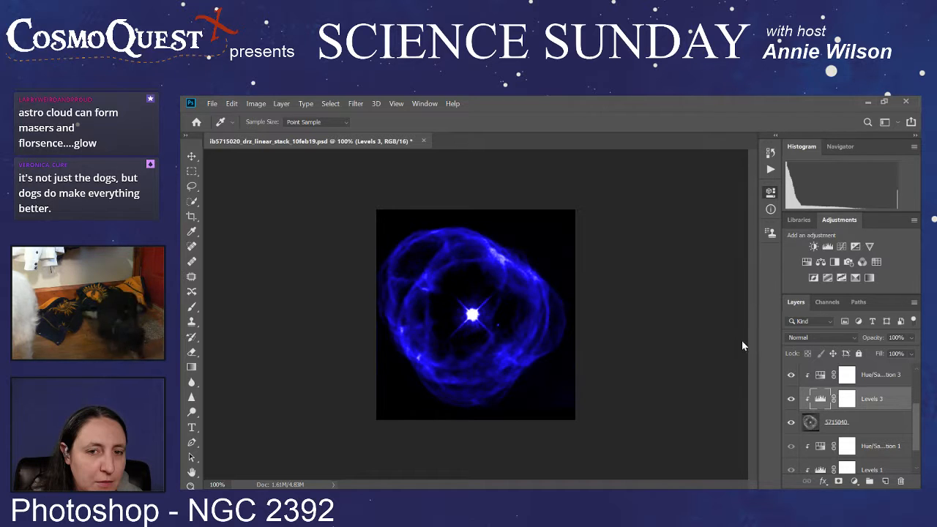
left_click_drag(741, 341, 751, 346)
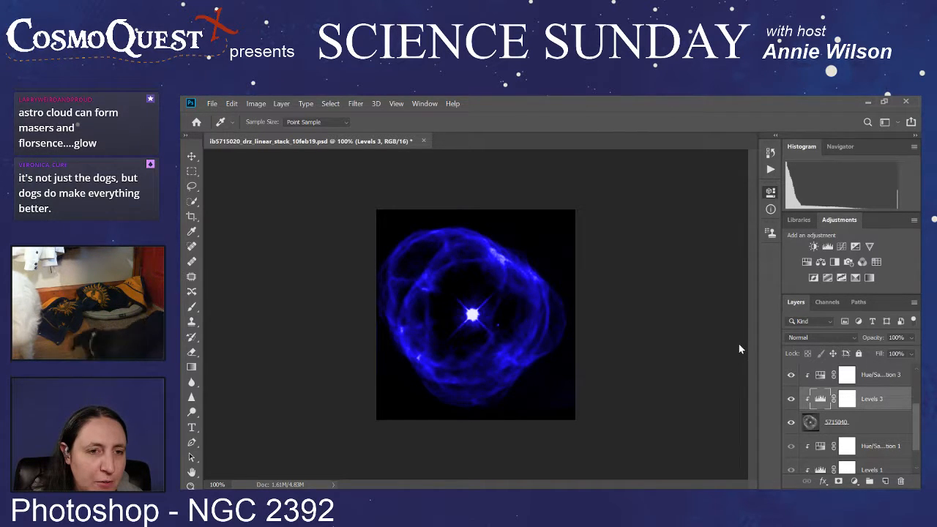
left_click_drag(739, 344, 726, 349)
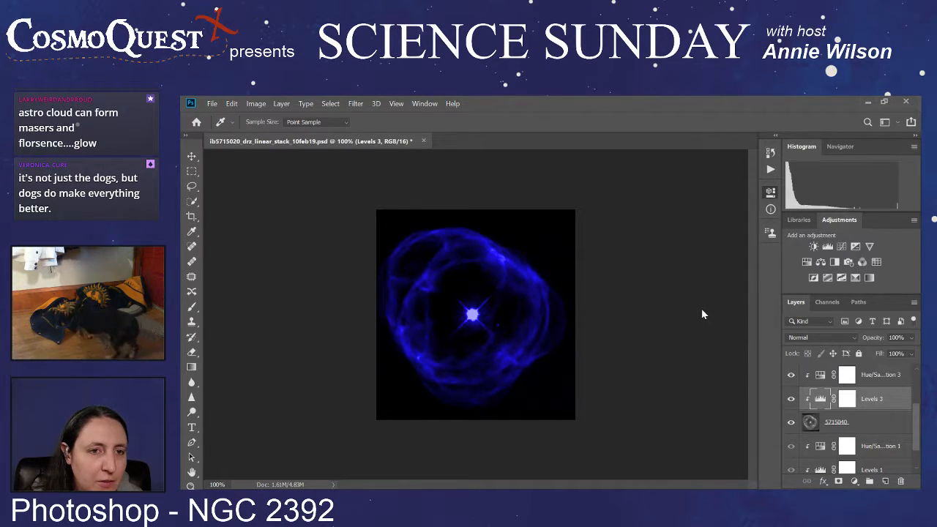
left_click_drag(701, 308, 691, 310)
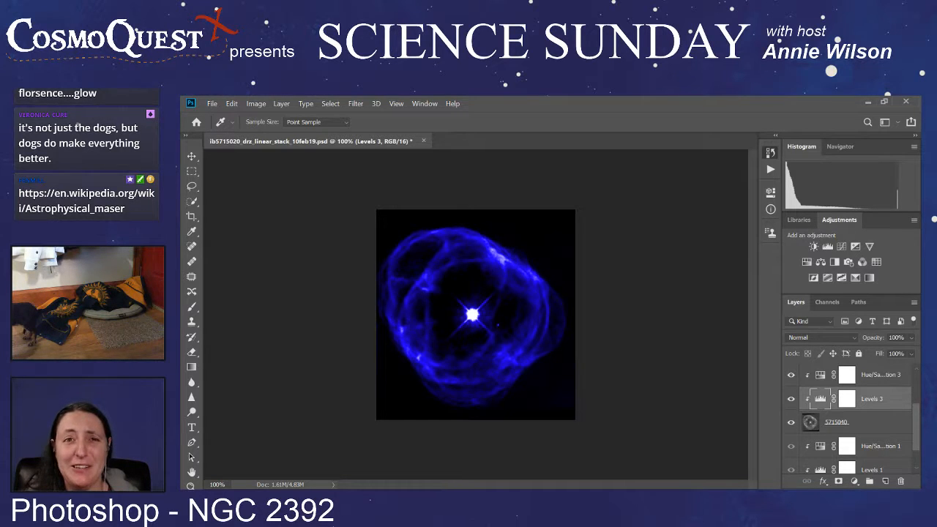
Step: Try removing the Levels 3 tonal correction from the 5715040 image, and restore it from the history
key("v")
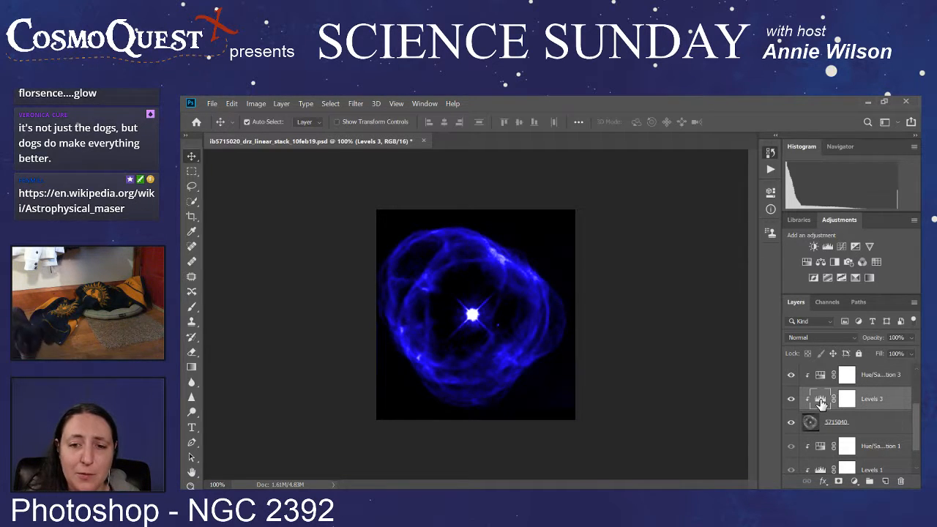
double_click(820, 403)
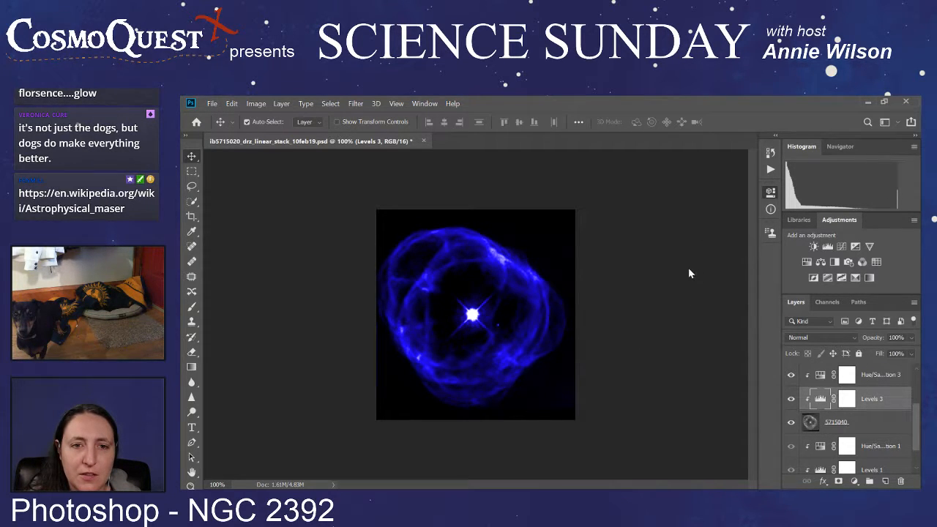
key("ctrl+z")
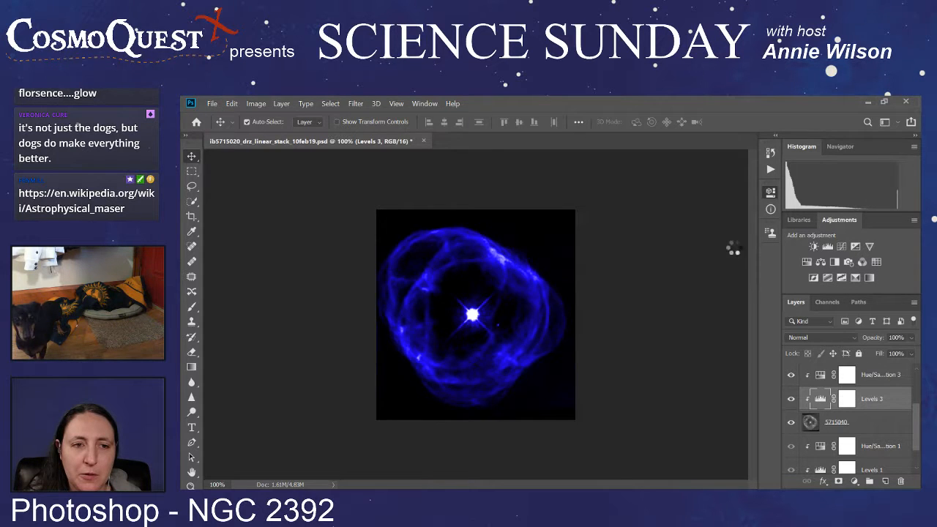
left_click(770, 152)
left_click(685, 259)
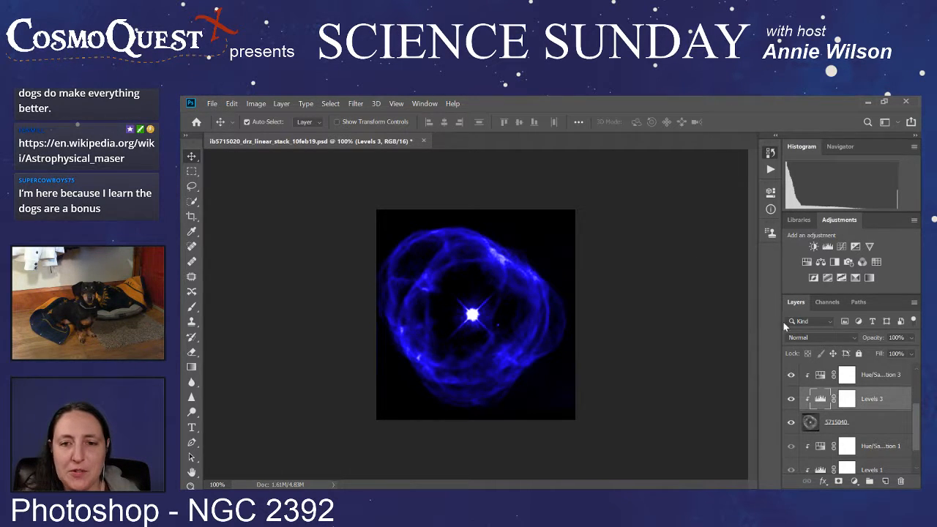
Step: Review the Levels 3 settings, and compare the blue nebula with the 5715060 image shown and hidden
double_click(822, 400)
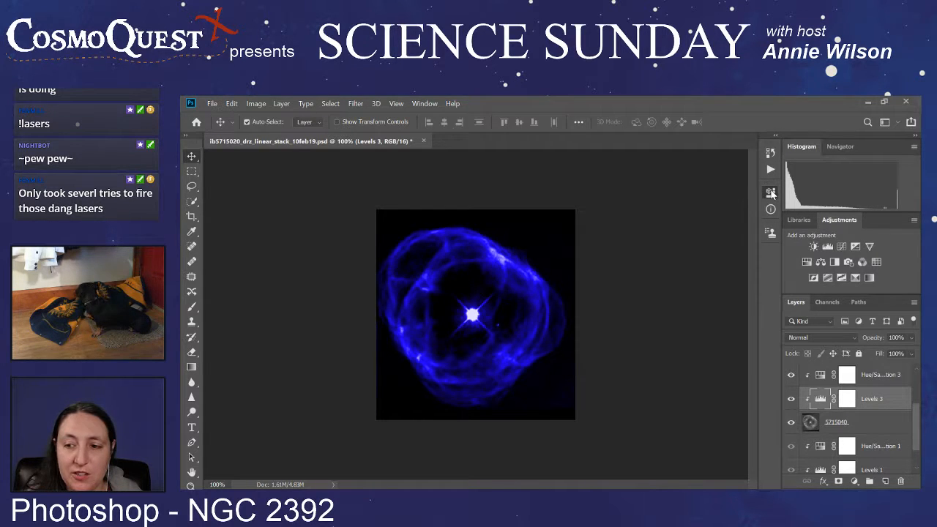
scroll(796, 414, "up", 2)
left_click(791, 399)
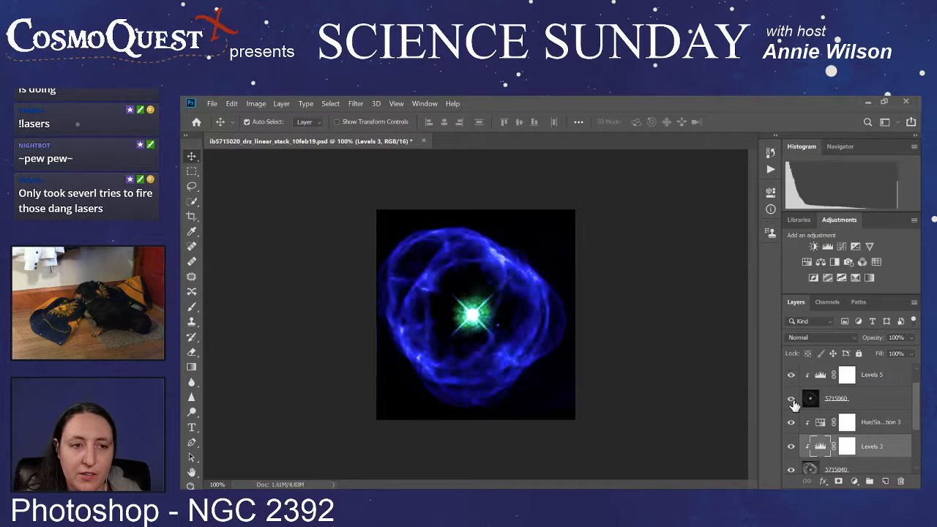
left_click(791, 399)
left_click(792, 400)
left_click(792, 400)
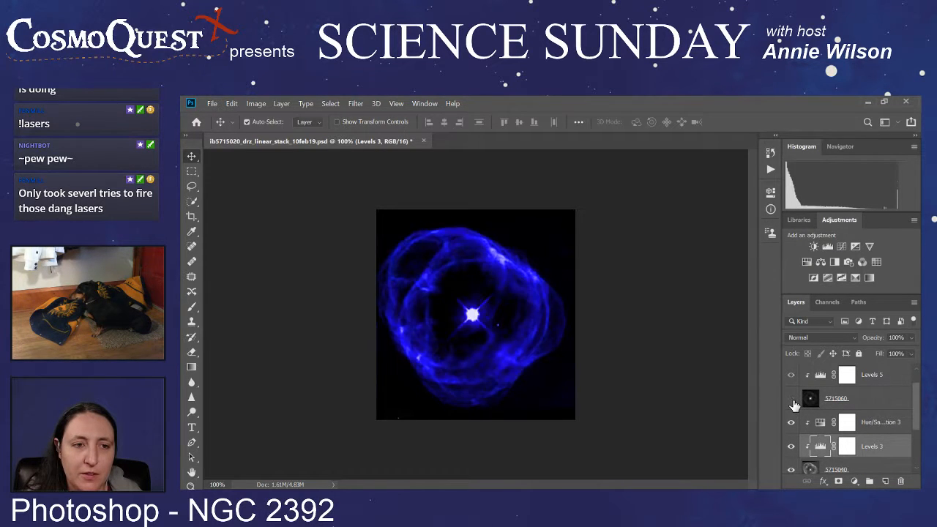
Step: Isolate the red 5715020 image by showing it and hiding 5715040, and select the 5715020 layer
scroll(794, 406, "down", 3)
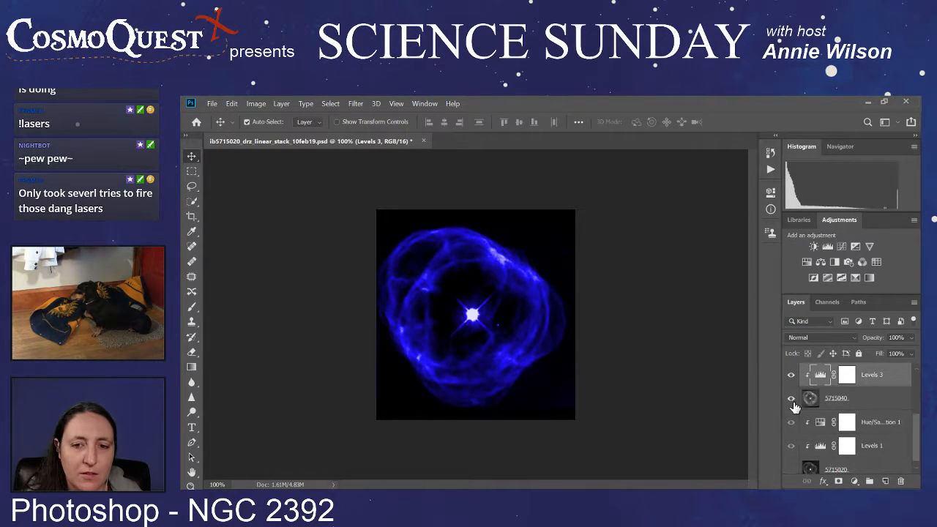
scroll(791, 401, "down", 1)
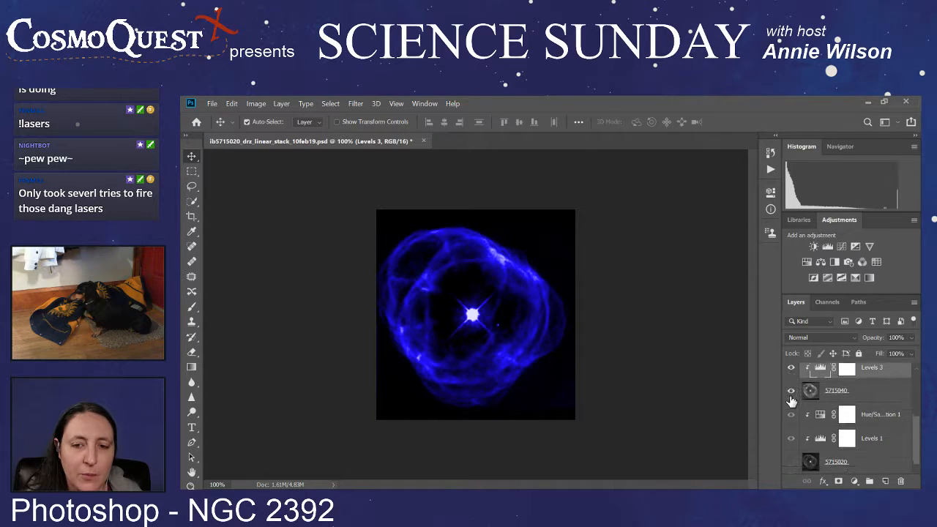
left_click(792, 463)
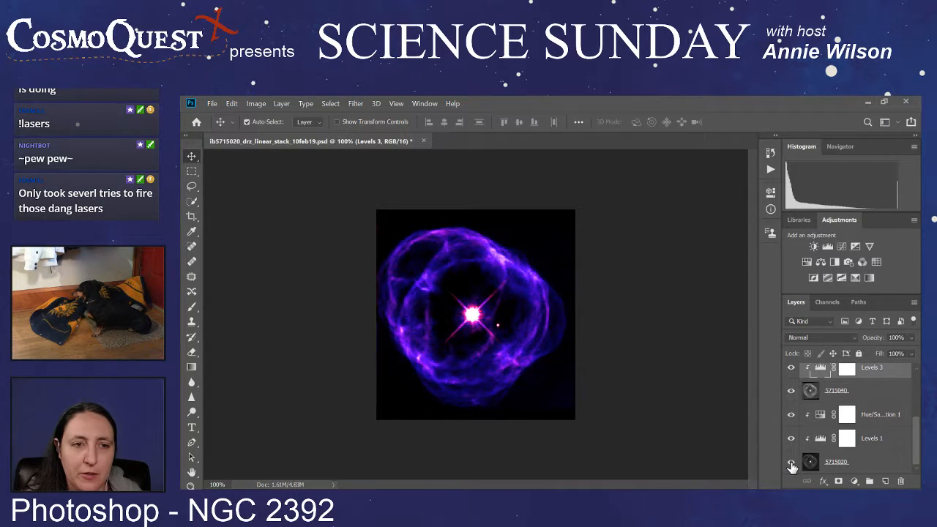
left_click(791, 391)
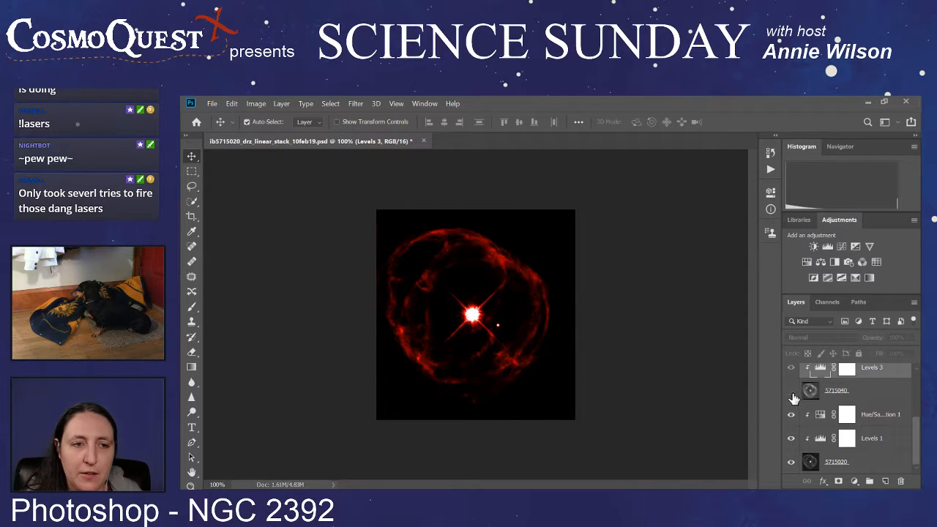
left_click(869, 464)
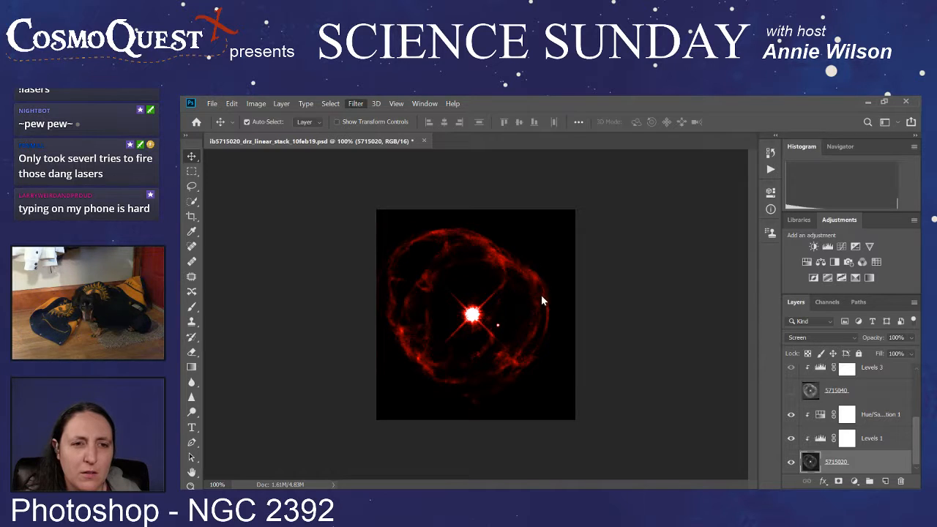
key("h")
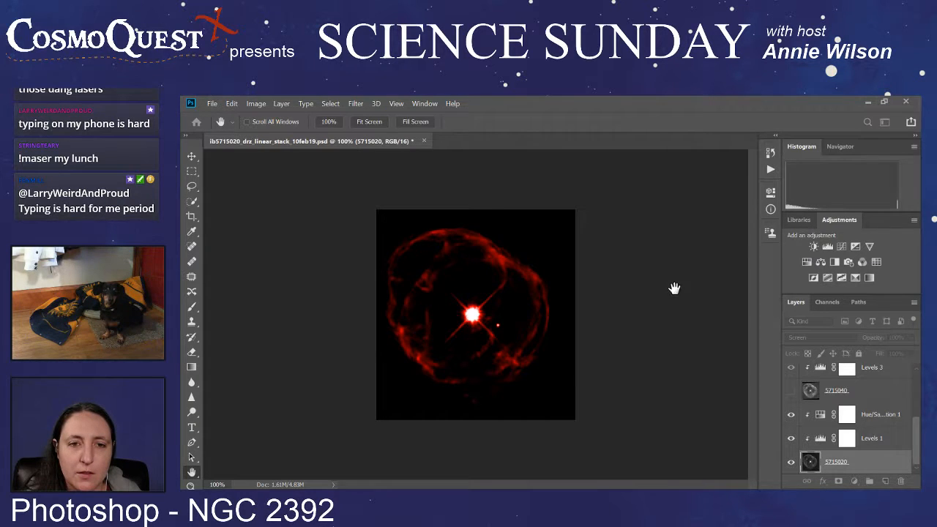
key("v")
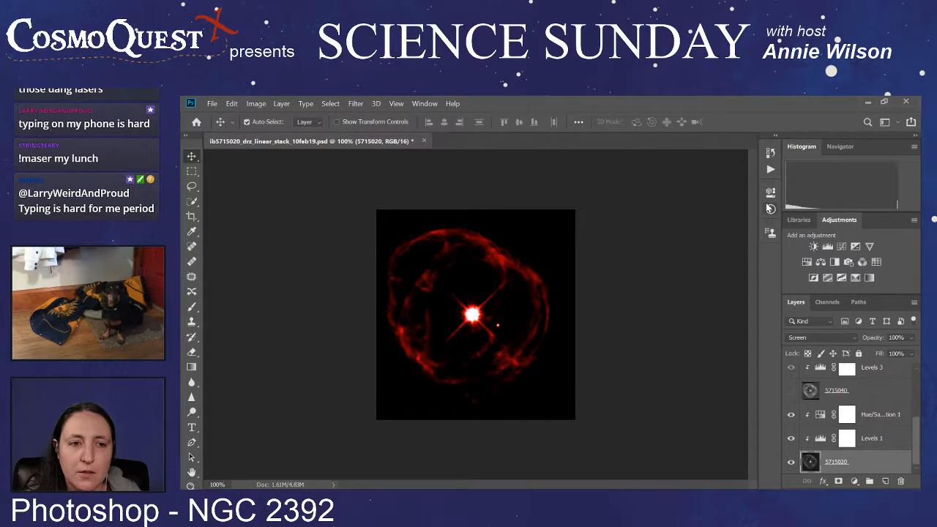
Step: Show the 5715040 and 5715060 images again to restore the full colour composite
left_click(791, 392)
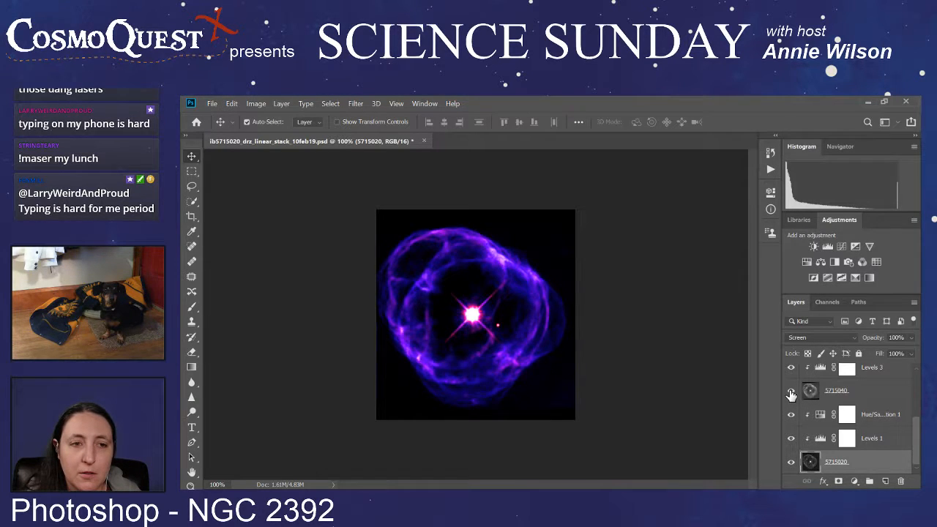
scroll(790, 395, "up", 3)
left_click(791, 368)
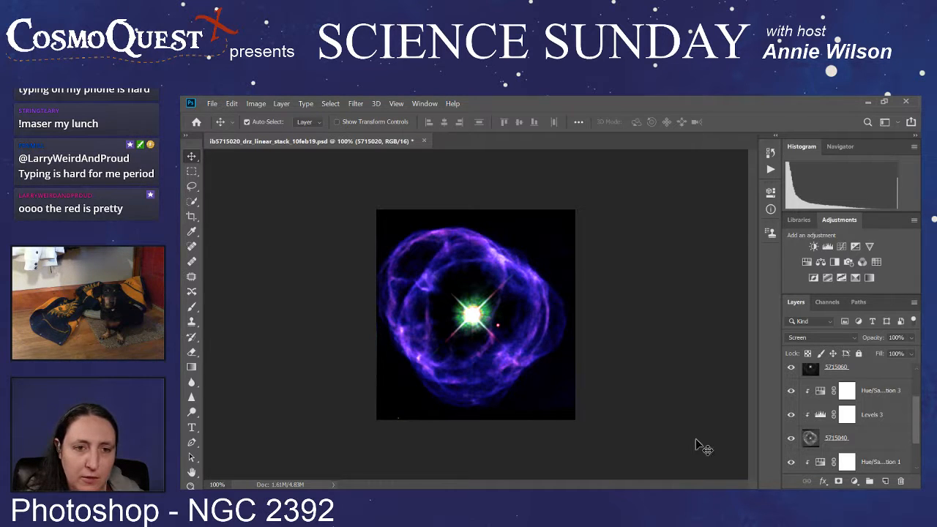
Step: Remove the green speck near the lower edge of the nebula image with the Spot Healing Brush on the 5715060 layer
scroll(421, 425, "up", 5)
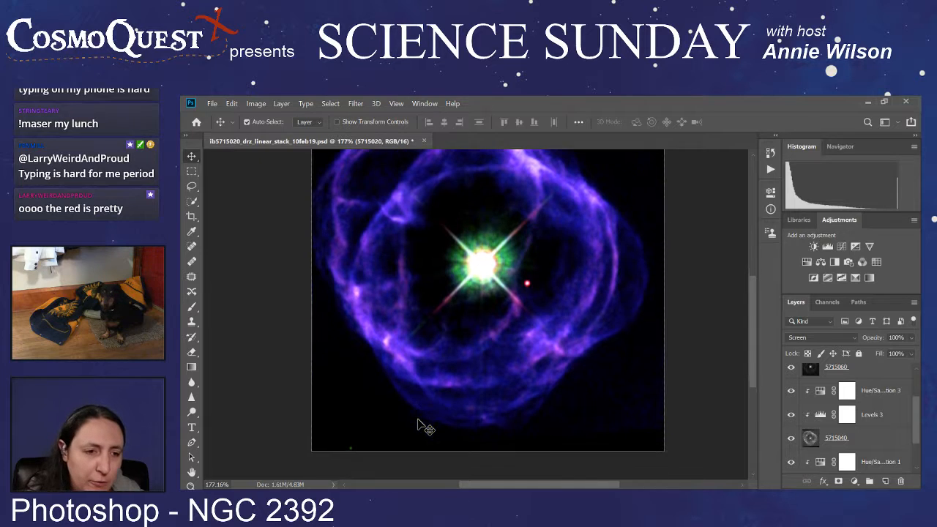
scroll(352, 453, "up", 4)
scroll(352, 457, "up", 4)
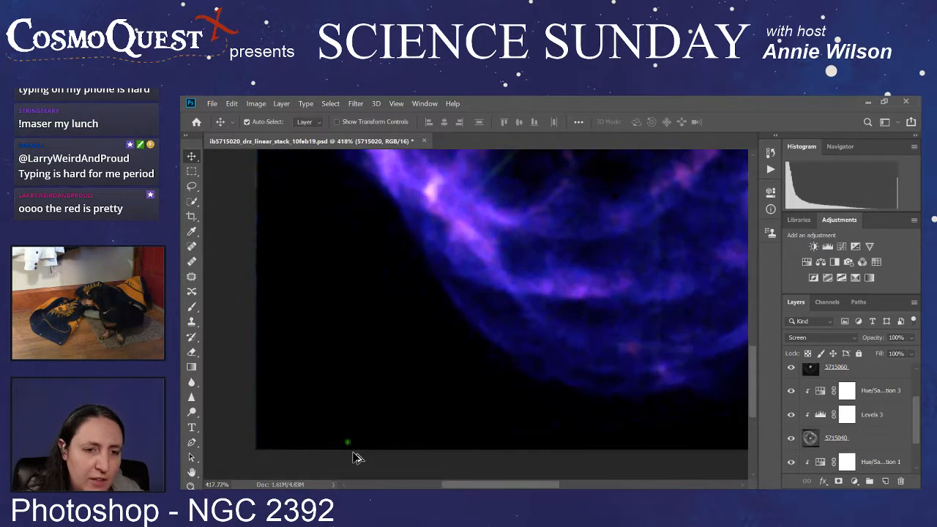
scroll(353, 457, "up", 2)
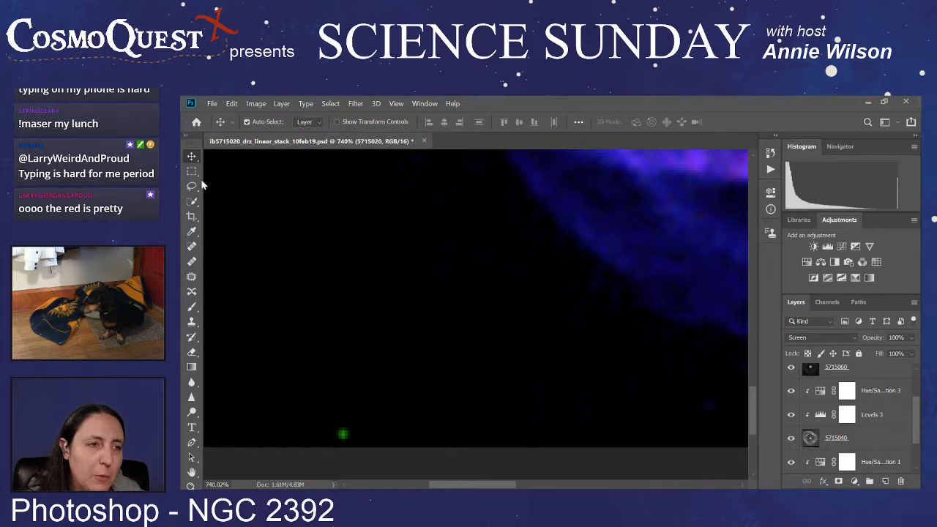
left_click(191, 247)
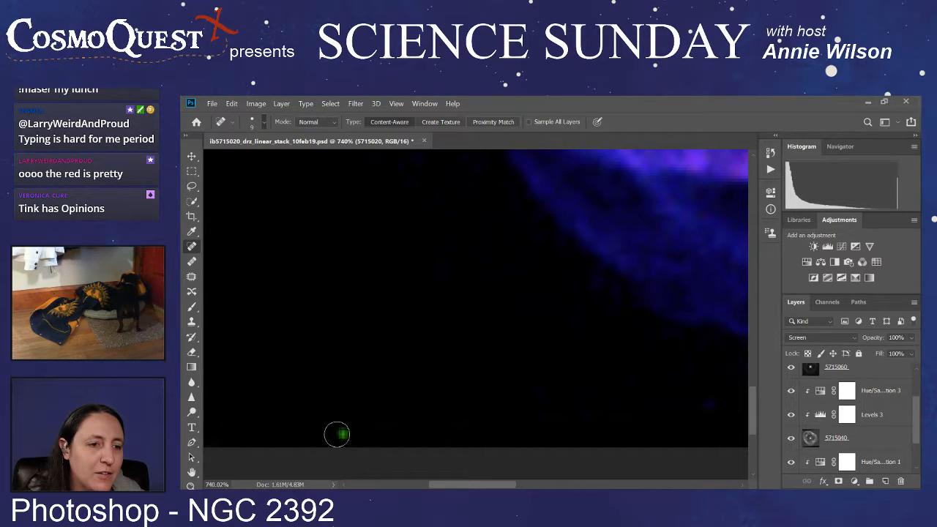
key("bracketright")
key("bracketright")
key("bracketright")
key("bracketright")
key("bracketright")
key("bracketright")
key("bracketright")
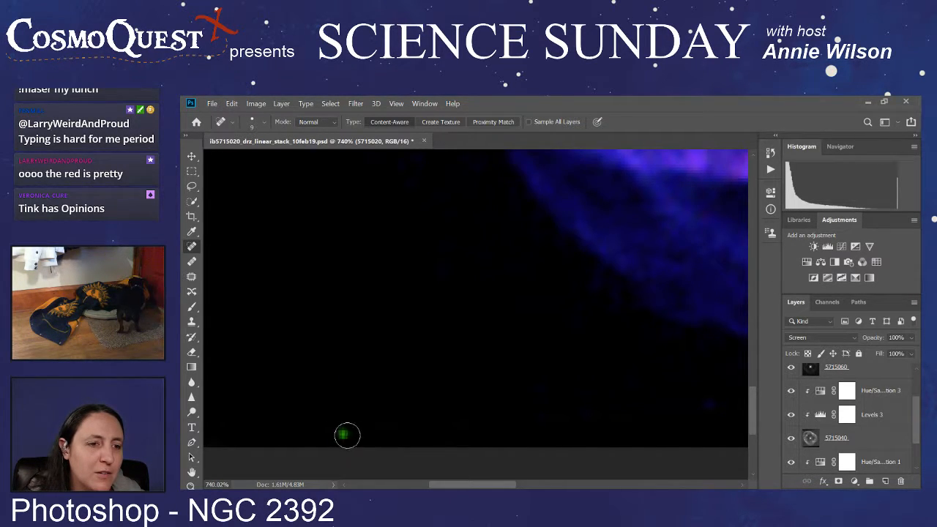
scroll(883, 438, "down", 2)
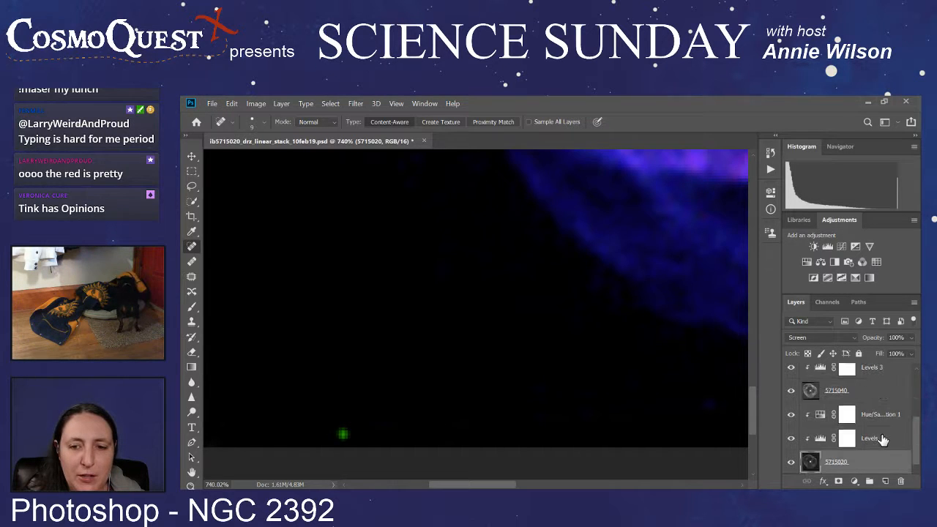
scroll(883, 438, "up", 4)
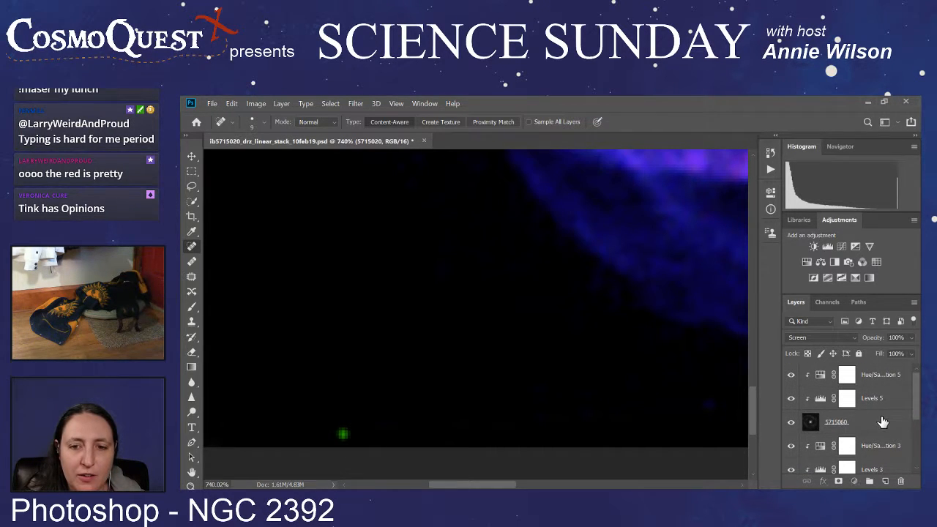
left_click(881, 422)
left_click(342, 433)
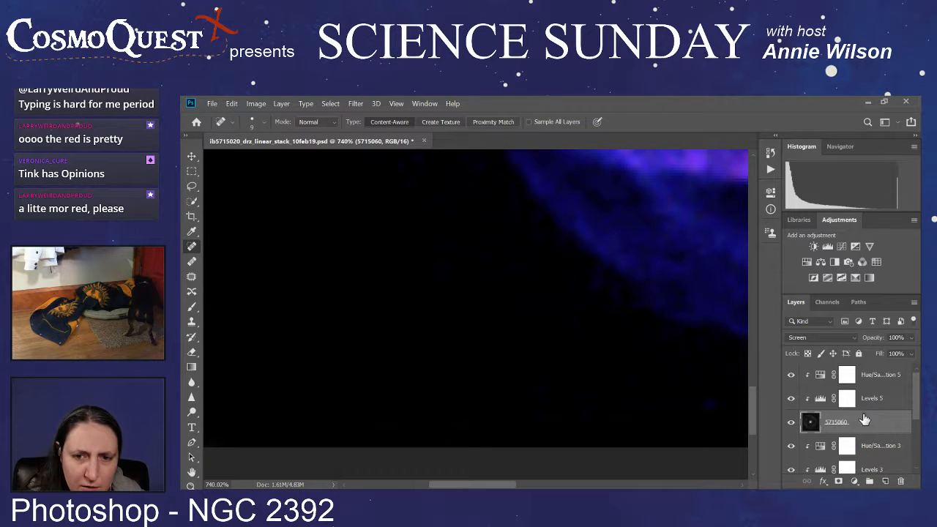
Step: Isolate the green 5715060 image by hiding 5715020 and 5715040, and inspect it for remaining specks and edge artifacts
scroll(792, 430, "down", 5)
left_click(790, 462)
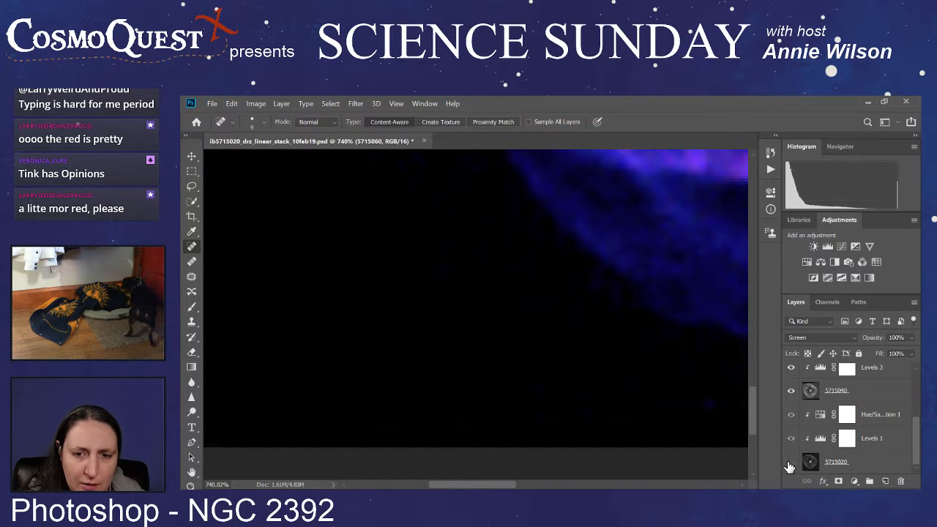
left_click(791, 390)
scroll(816, 424, "up", 3)
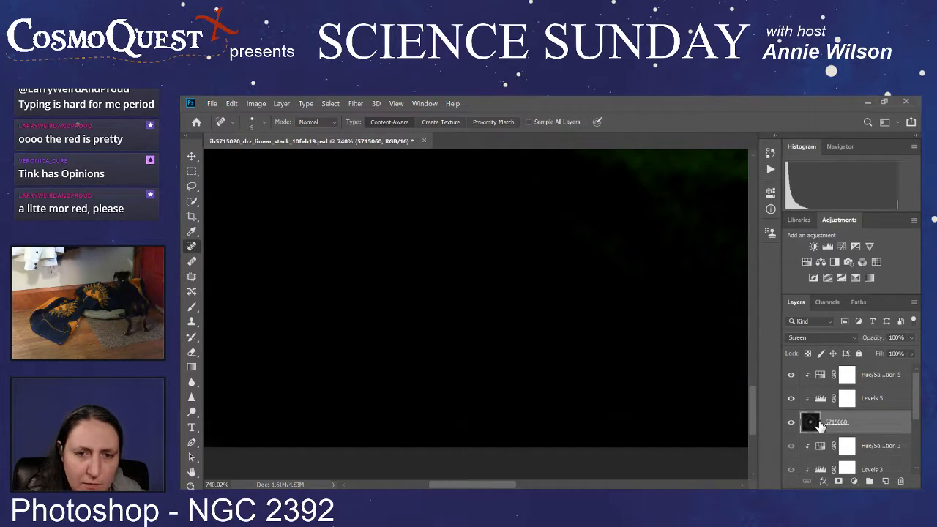
scroll(617, 365, "down", 8)
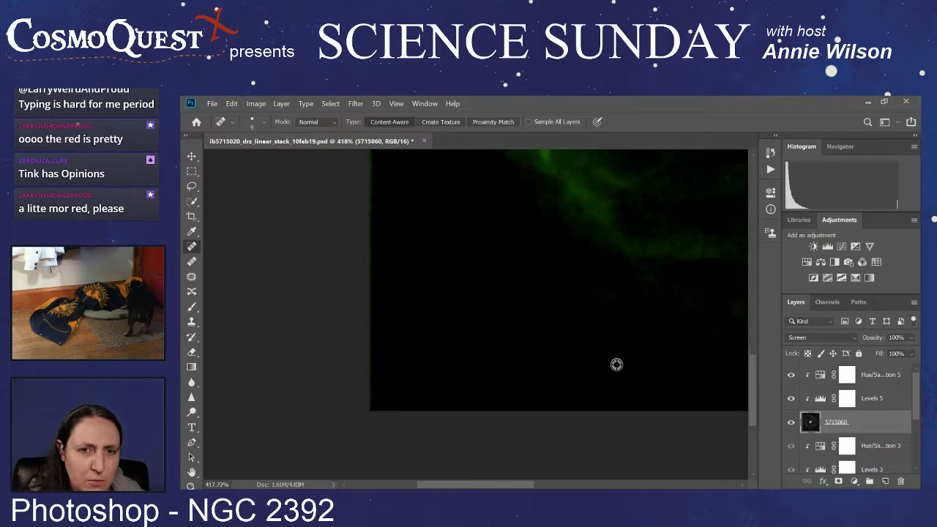
scroll(616, 364, "down", 4)
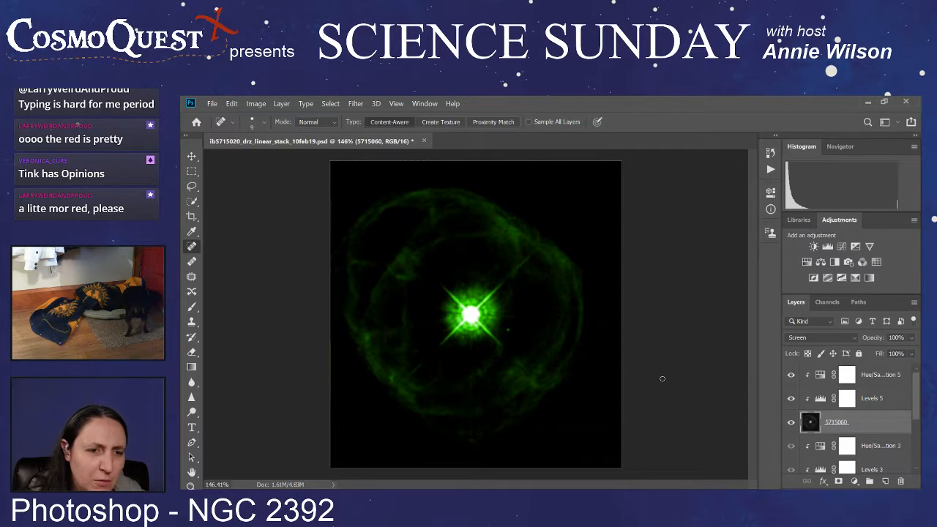
scroll(805, 431, "down", 2)
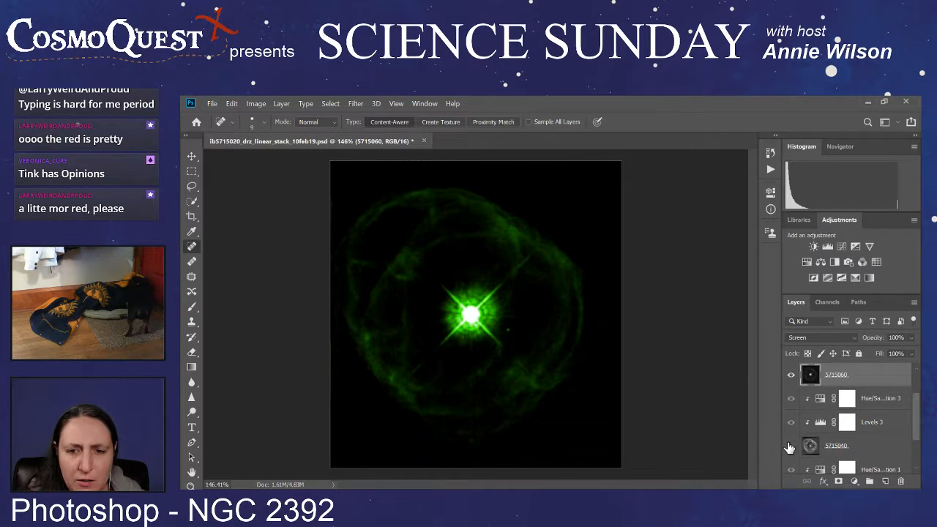
Step: Show the blue 5715040 image in place of 5715060, and select the 5715040 layer
left_click(791, 445)
left_click(790, 374)
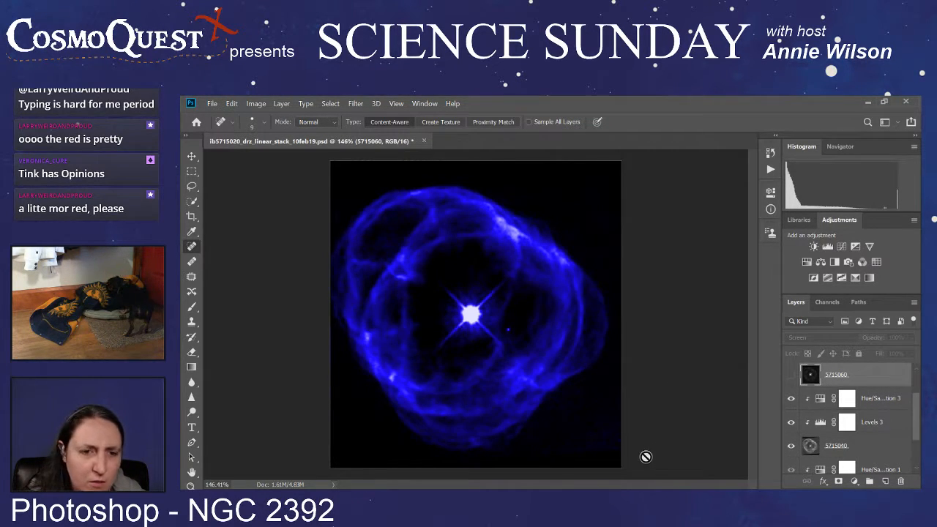
scroll(644, 452, "up", 6)
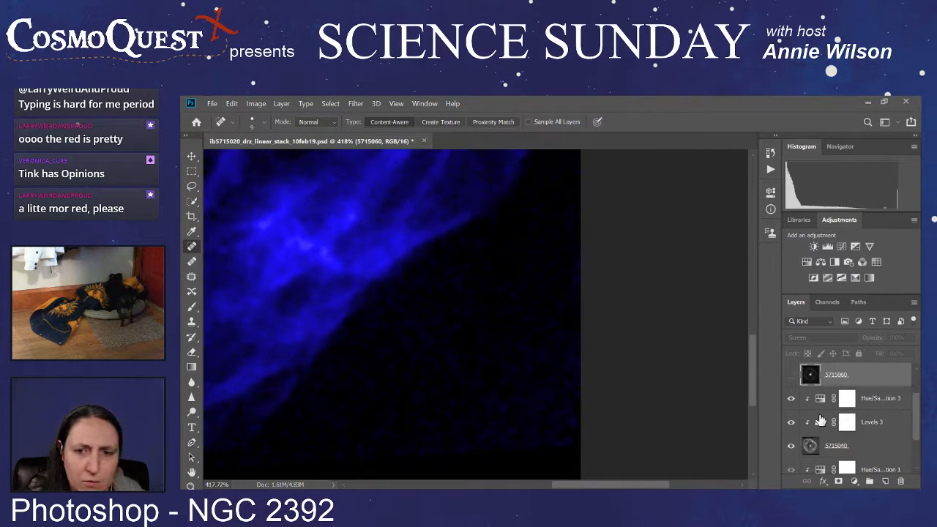
left_click(867, 448)
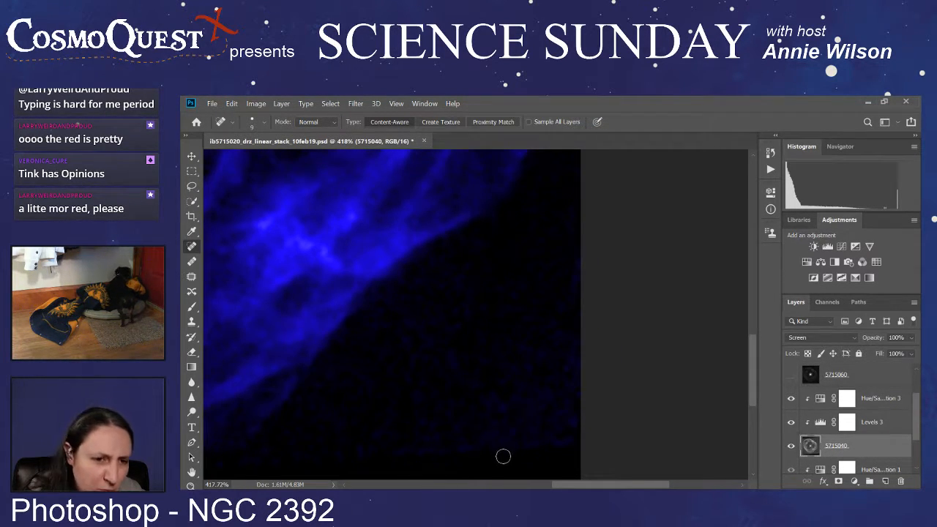
Step: Try healing the noisy background in the lower-right corner of the 5715040 image with the Spot Healing Brush, and undo it
scroll(509, 465, "up", 2)
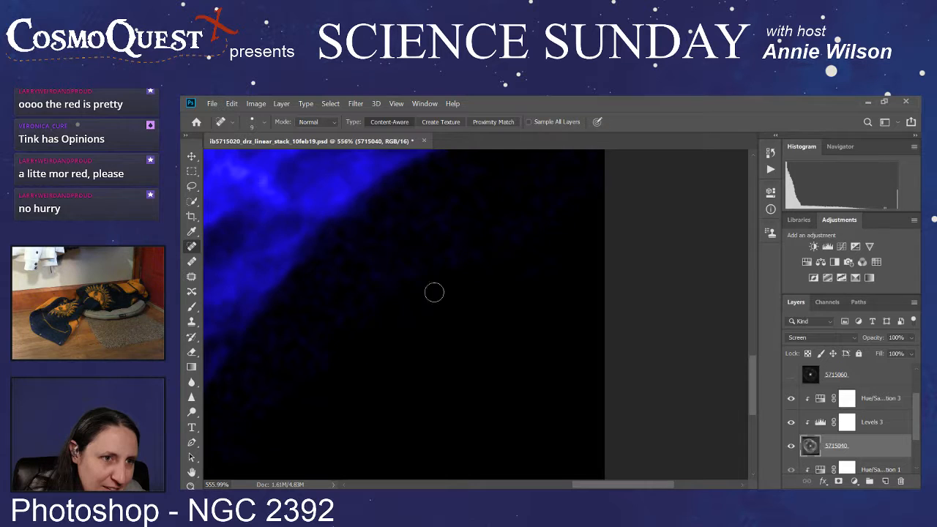
scroll(470, 316, "down", 2)
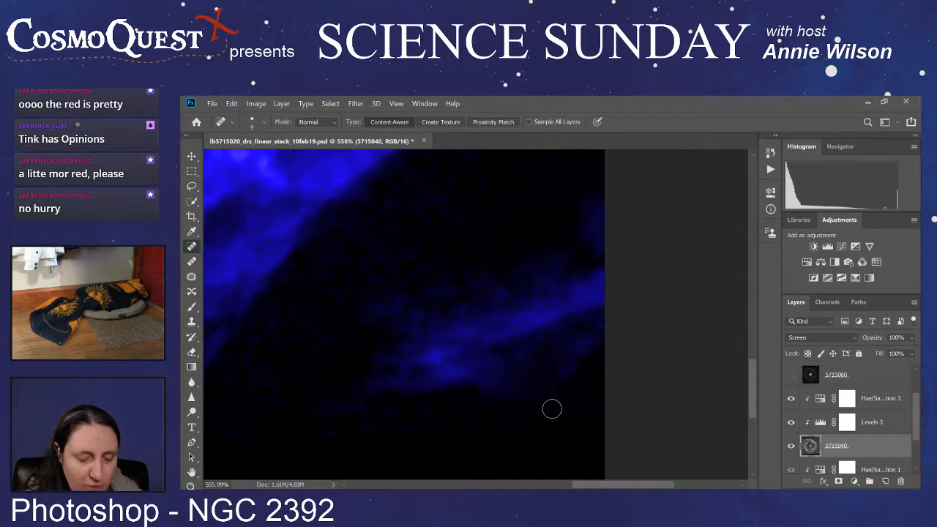
key("ctrl+z")
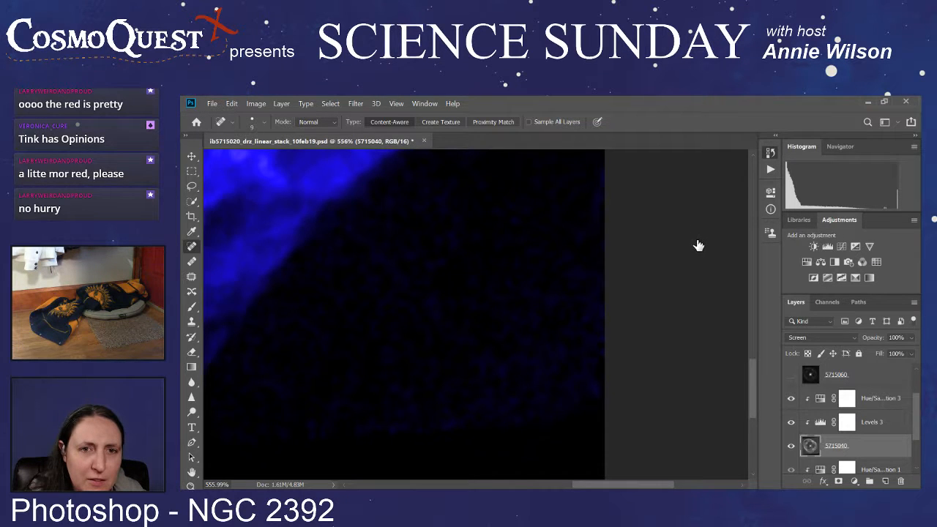
Step: Show the 5715060 and 5715020 images again together with 5715040 to bring back the full composite
scroll(526, 374, "down", 5)
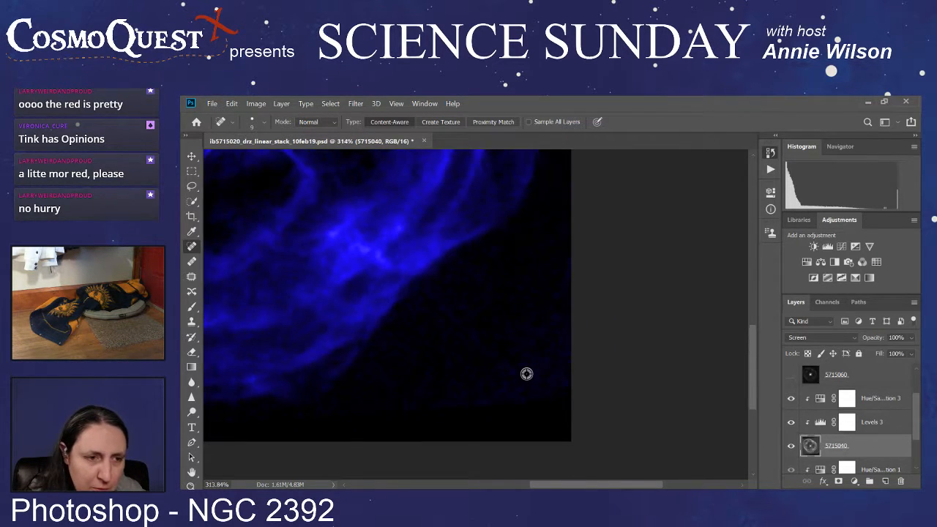
scroll(526, 374, "down", 3)
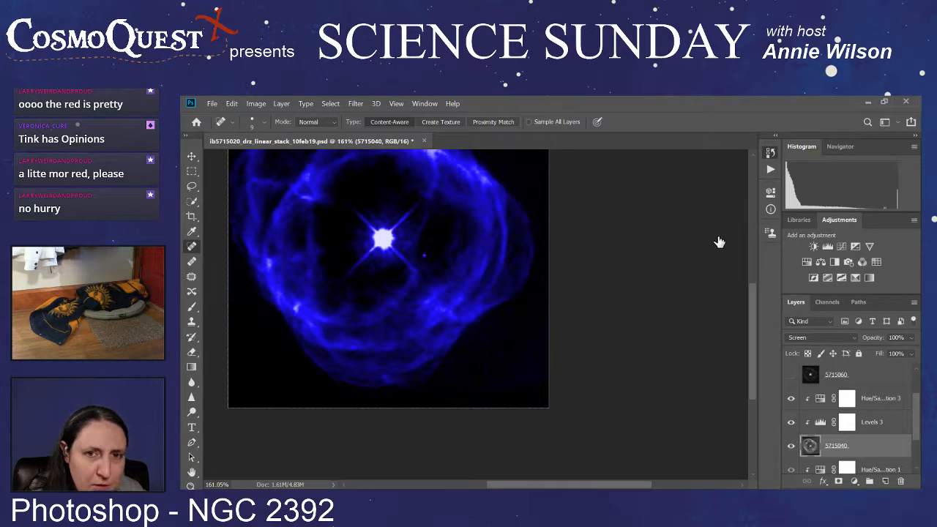
left_click(790, 375)
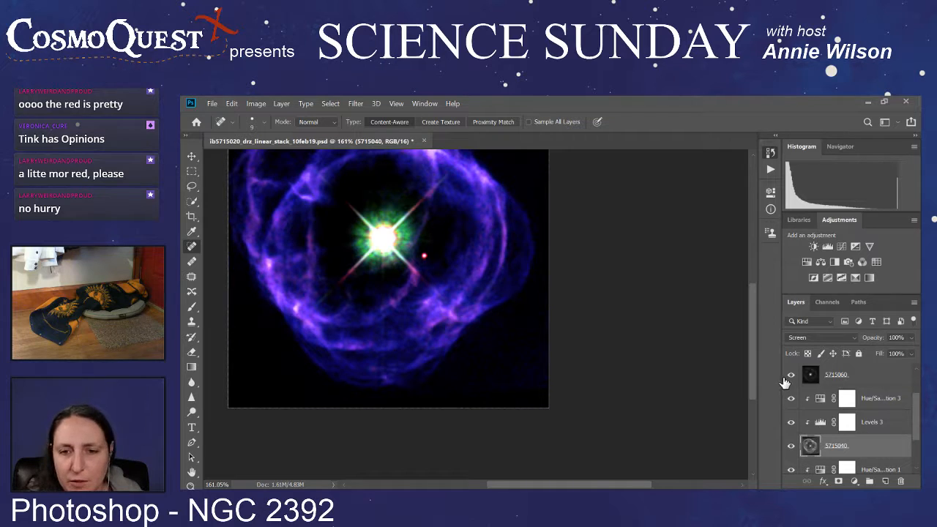
scroll(784, 382, "down", 2)
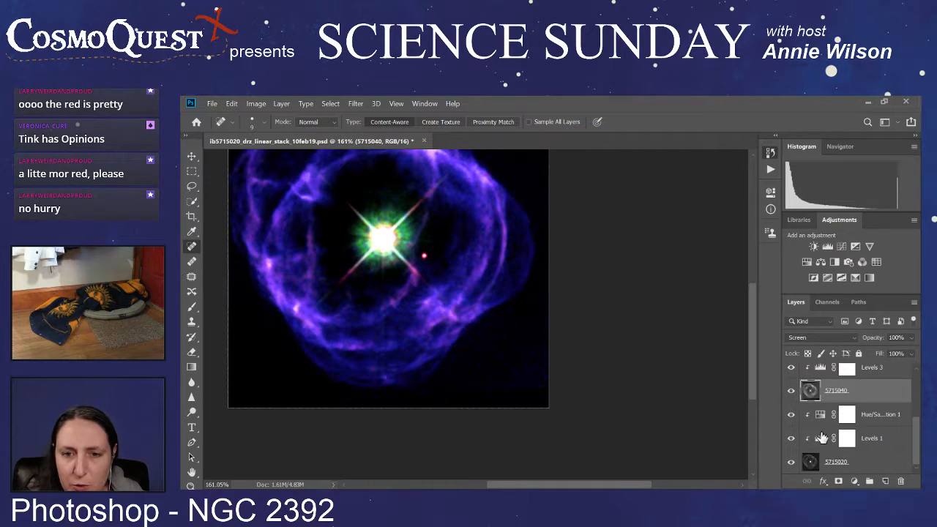
Step: Select the 5715020 layer and hide the 5715040 and 5715060 images to isolate the red image
scroll(820, 438, "up", 4)
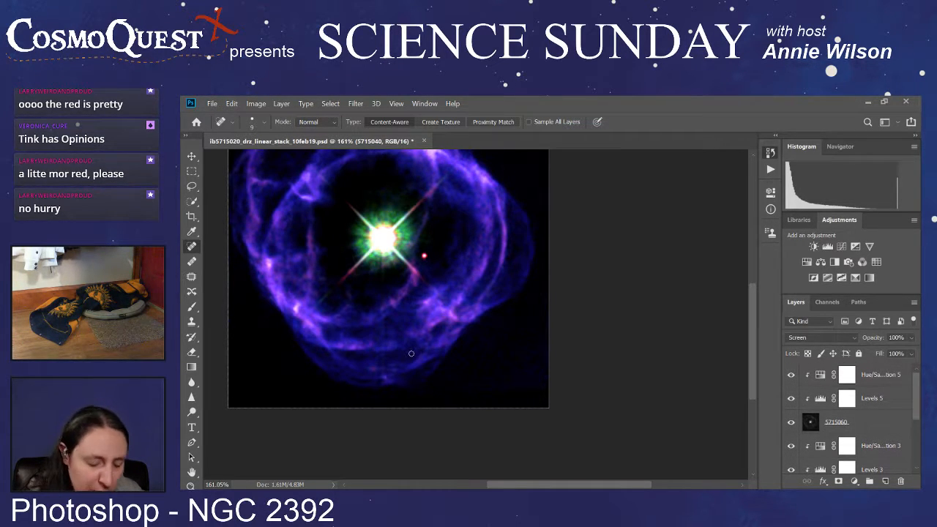
scroll(410, 353, "down", 1)
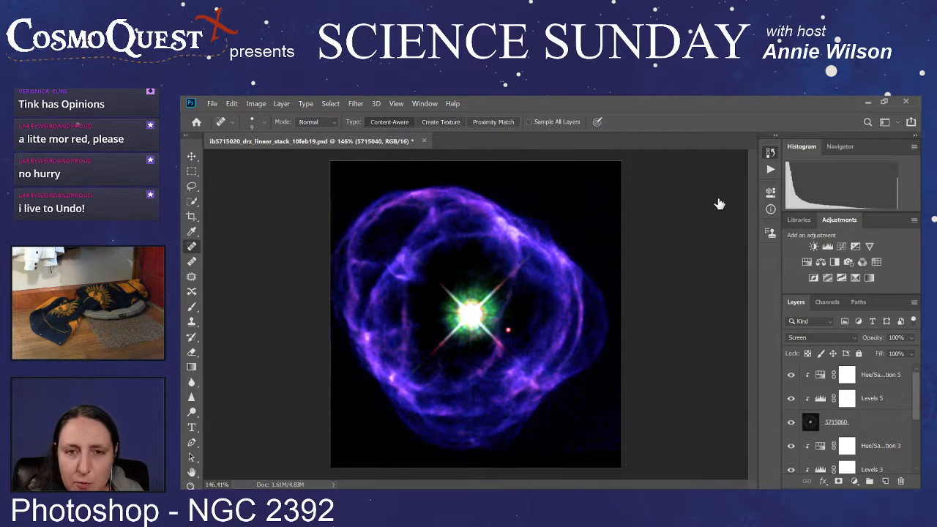
scroll(883, 432, "down", 3)
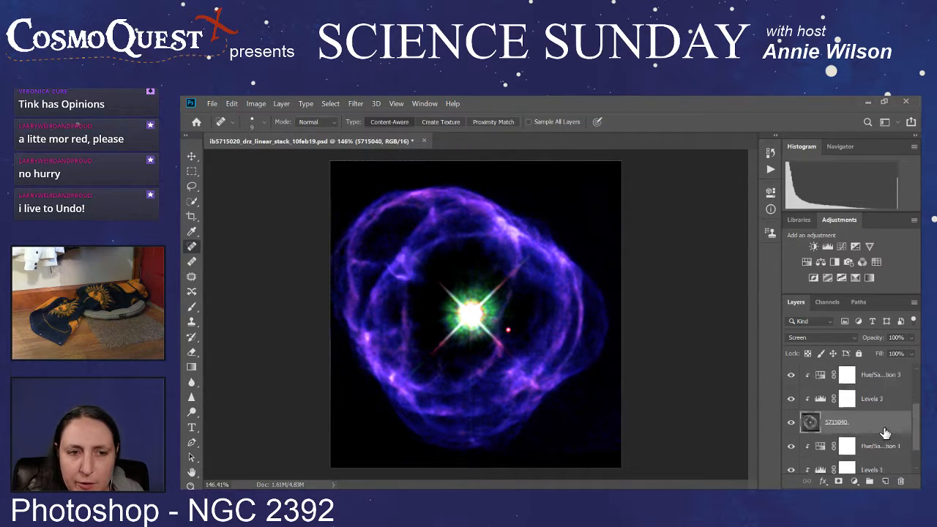
left_click(862, 462)
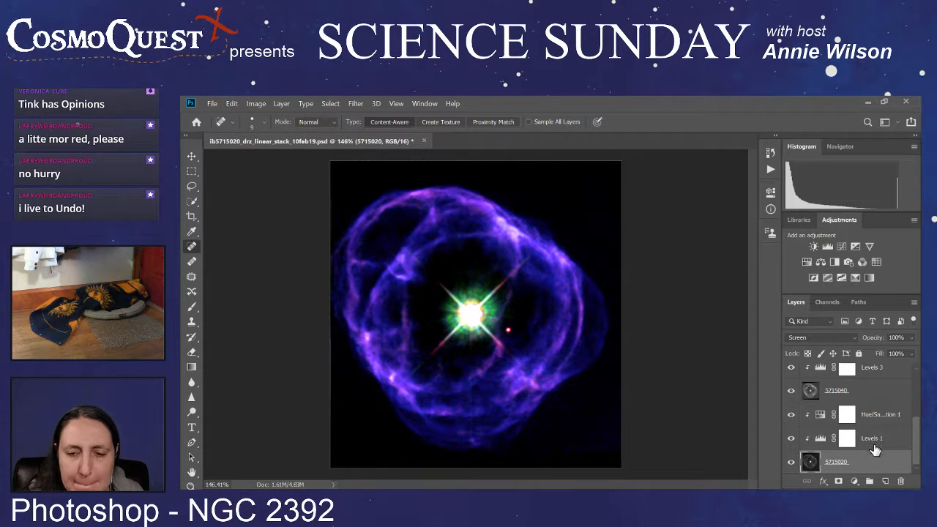
left_click(790, 392)
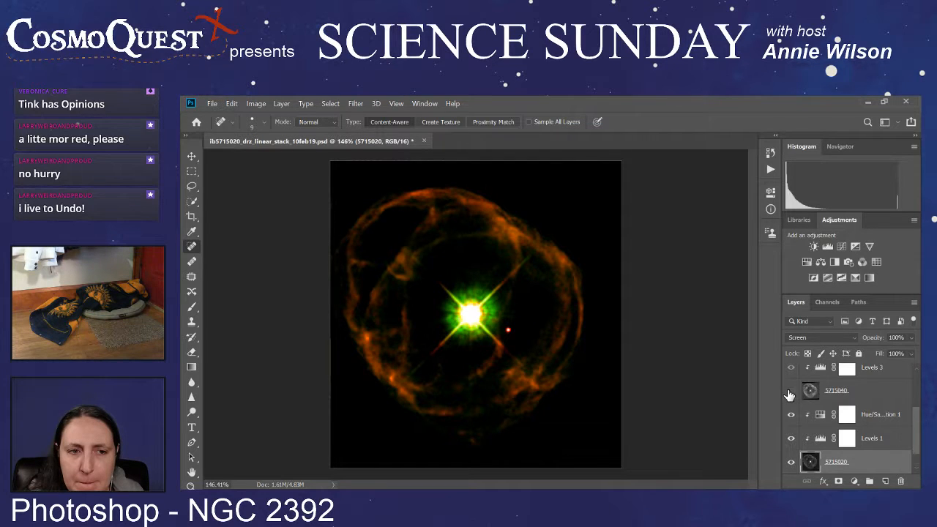
scroll(789, 399, "up", 3)
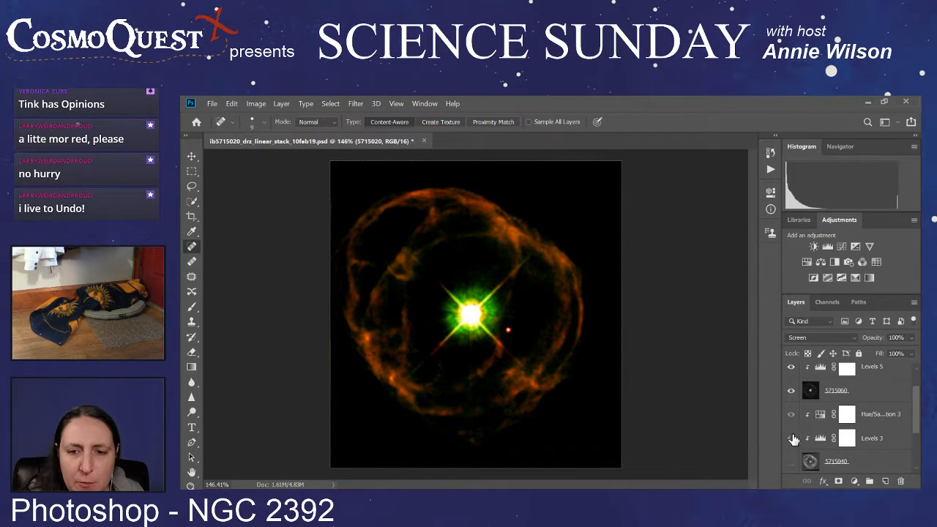
left_click(791, 392)
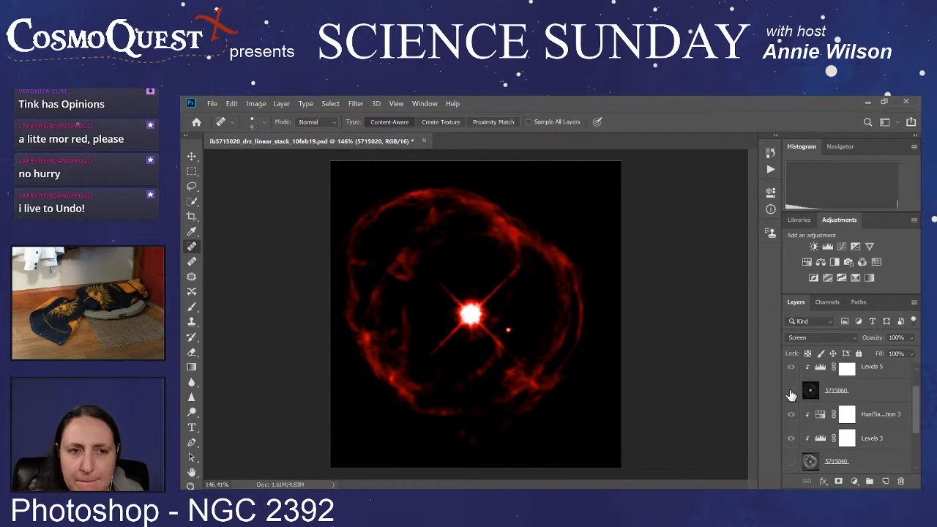
scroll(790, 395, "down", 3)
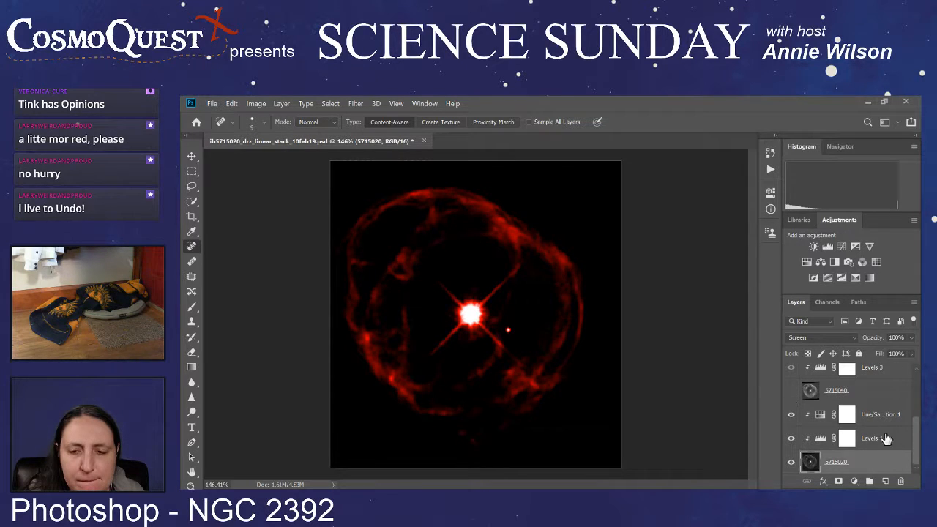
Step: Open the Levels 1 adjustment of the 5715020 image, compare a trial change by undoing and redoing it, and undo it
left_click(820, 441)
left_click(820, 440)
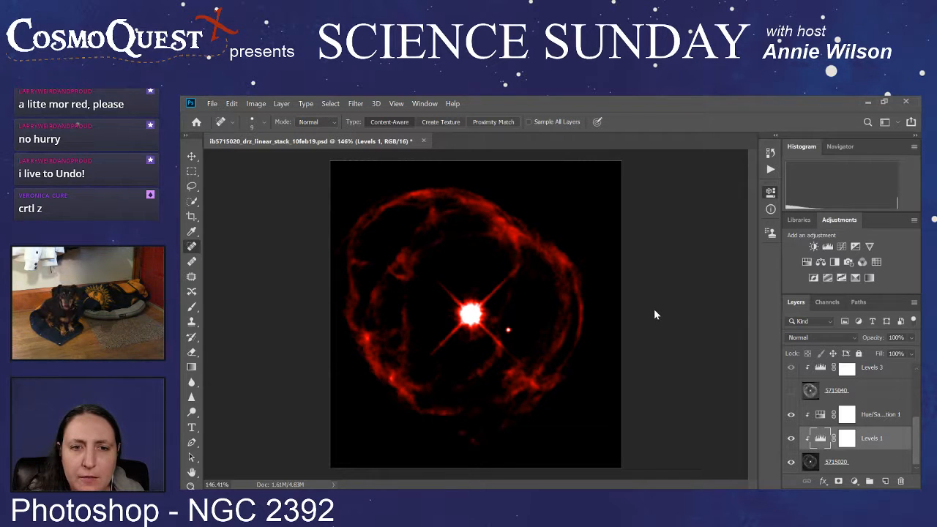
key("ctrl+z")
key("ctrl+shift+z")
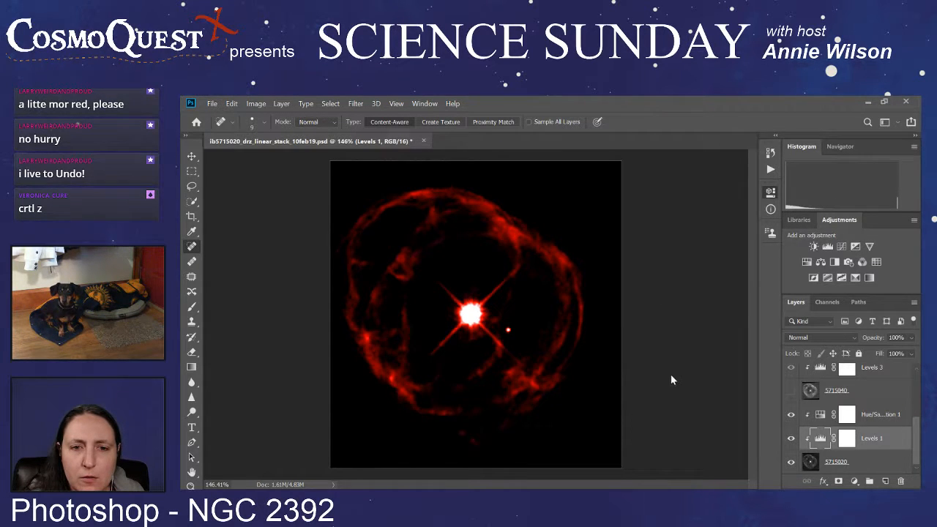
key("ctrl+z")
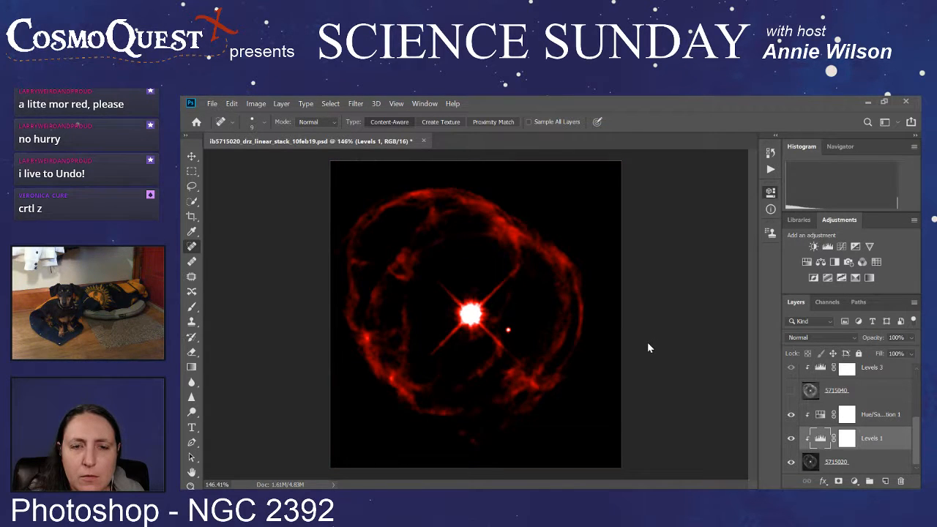
Step: Show the 5715040 and 5715060 images again together with 5715020 to bring back the full composite
left_click(791, 390)
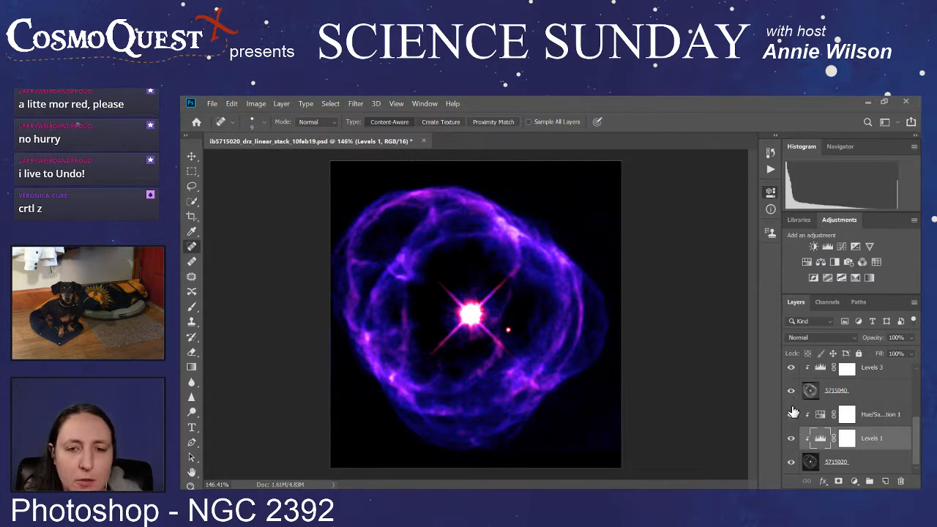
scroll(793, 395, "up", 3)
left_click(791, 394)
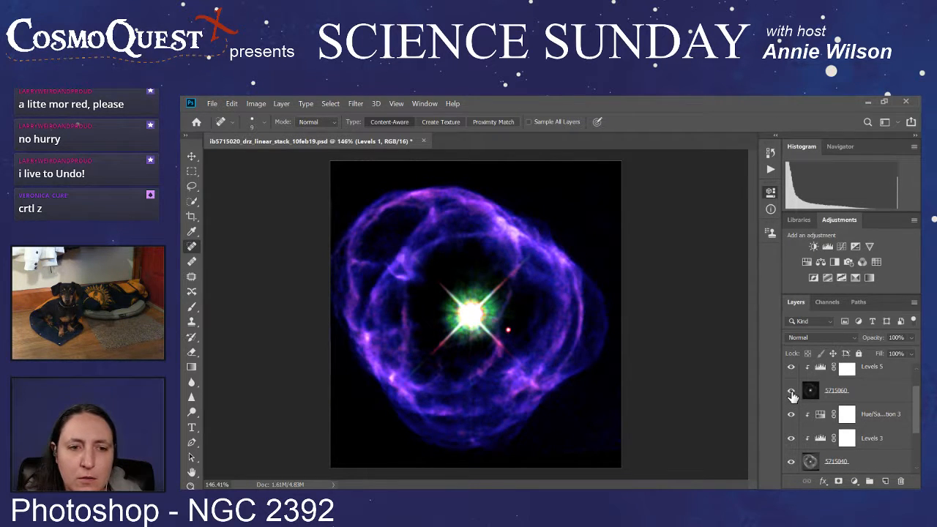
Step: Try moving the 5715020 layer with its Levels 1 and Hue/Saturation 1 adjustments between 5715060 and the 5715040 adjustment stack
scroll(793, 395, "down", 3)
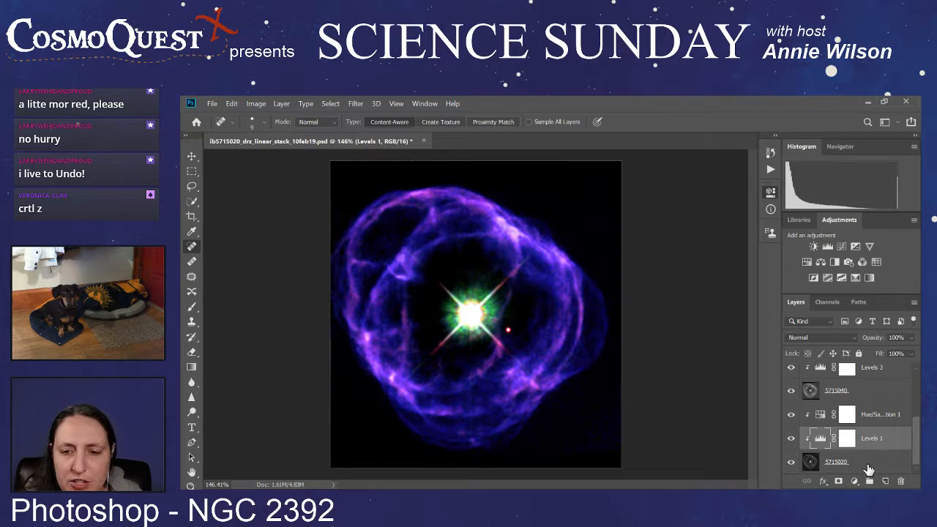
left_click(868, 467)
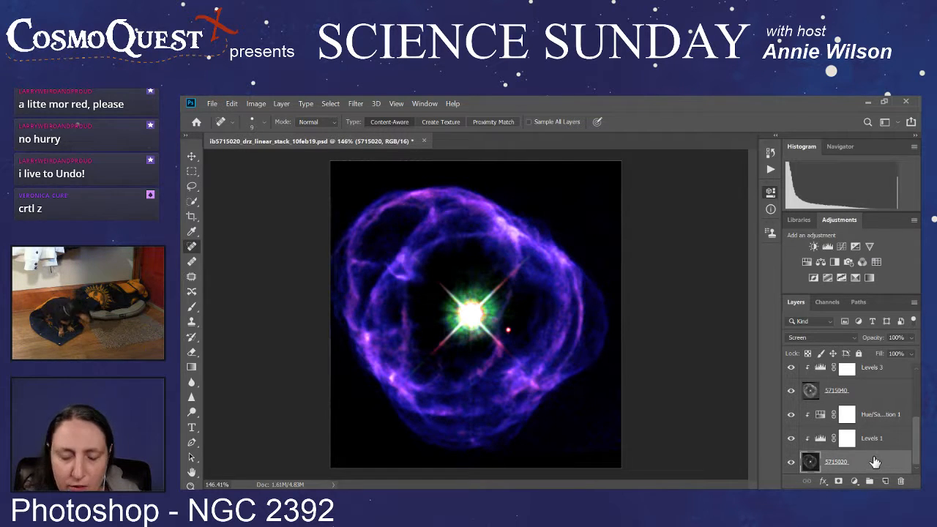
left_click(884, 442, "ctrl")
left_click(884, 420, "ctrl")
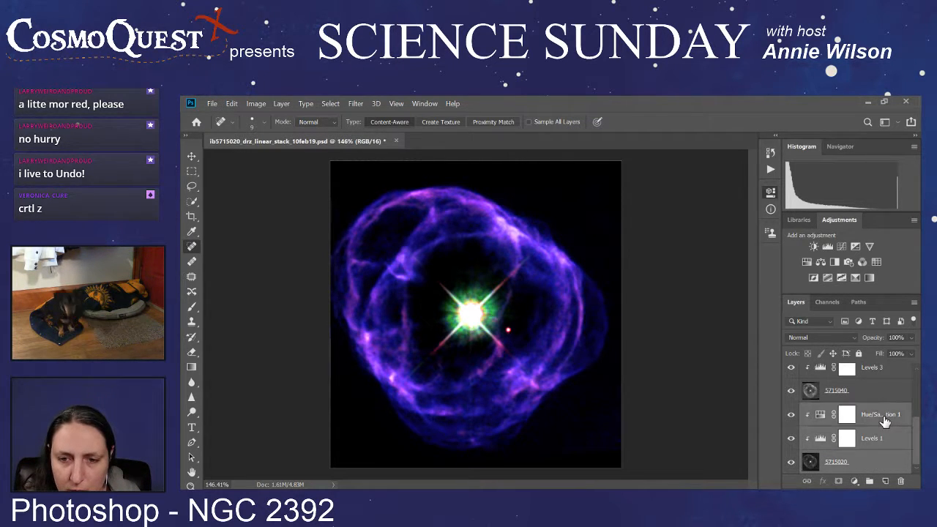
scroll(884, 420, "up", 1)
scroll(881, 420, "down", 1)
mouse_move(876, 421)
left_mouse_down()
mouse_move(878, 370)
mouse_move(871, 445)
mouse_move(875, 366)
mouse_move(871, 439)
mouse_move(873, 419)
left_mouse_up()
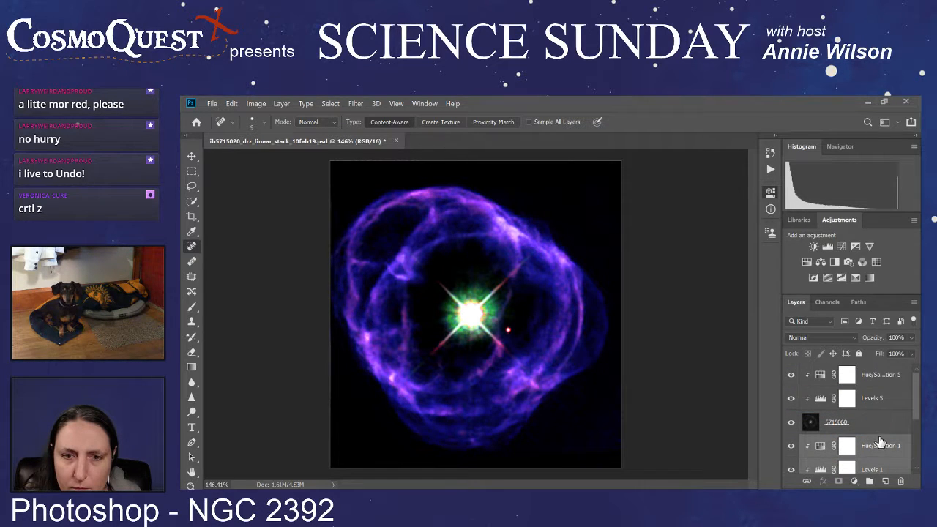
scroll(890, 443, "down", 3)
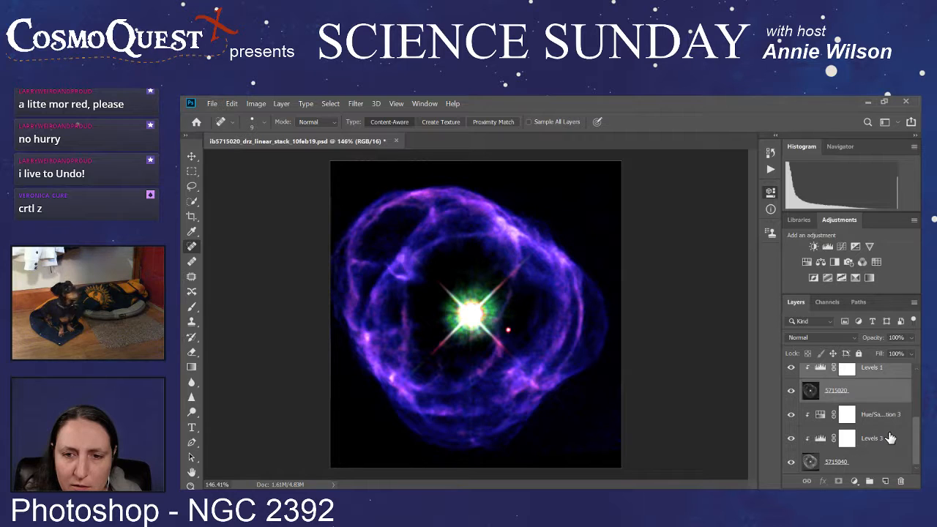
scroll(890, 438, "up", 3)
scroll(890, 437, "down", 3)
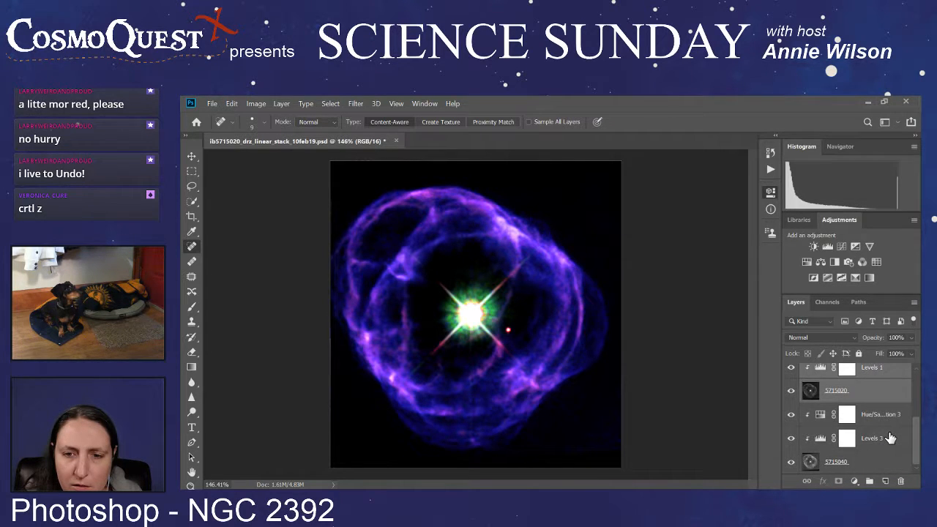
scroll(890, 438, "up", 3)
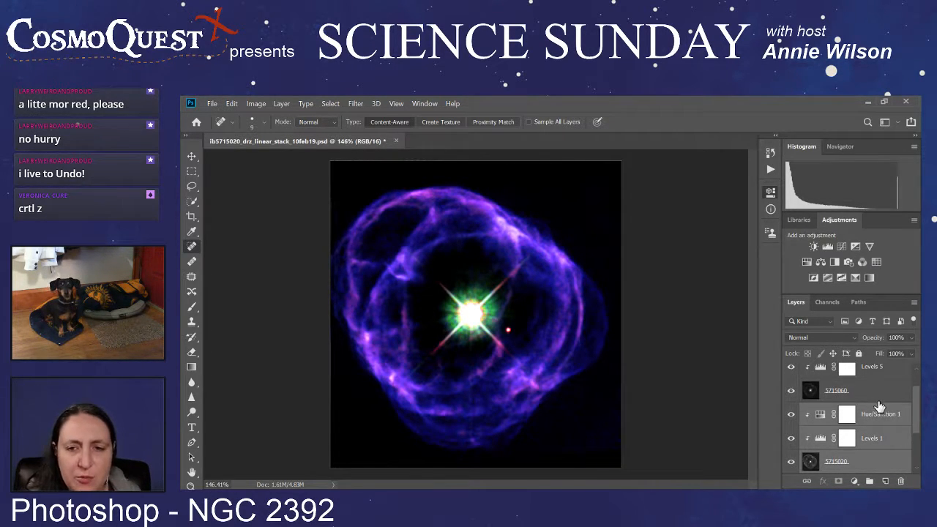
Step: Open the Hue/Saturation 1 adjustment of the 5715020 image and hide the 5715060 and 5715040 images
left_click(875, 439)
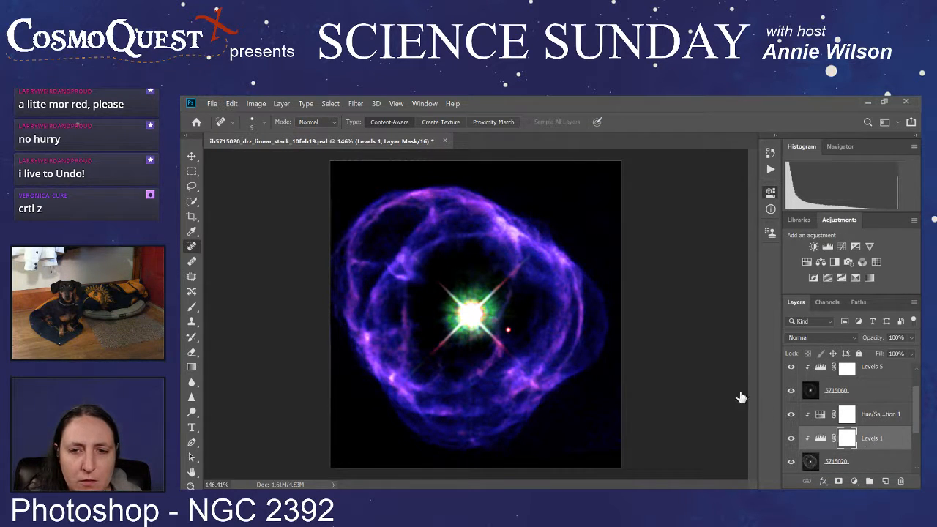
left_click(886, 418)
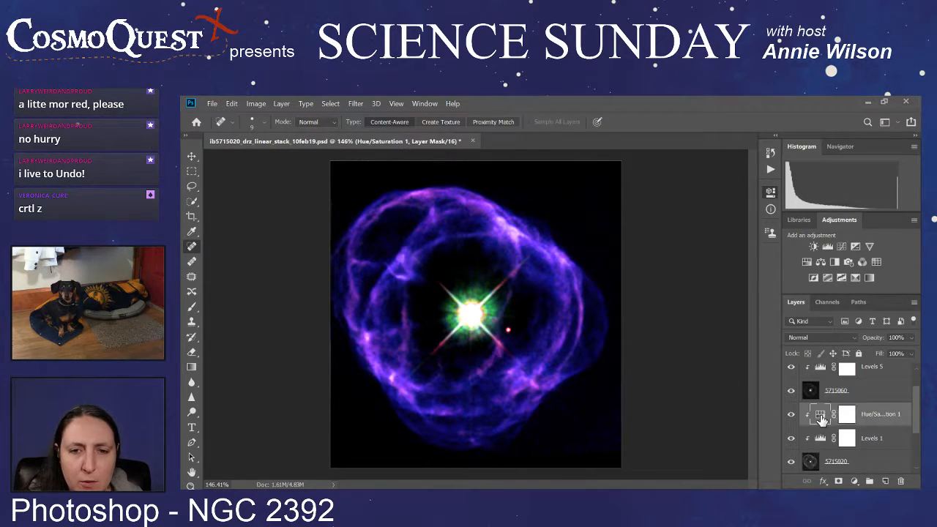
left_click(822, 415)
left_click(790, 391)
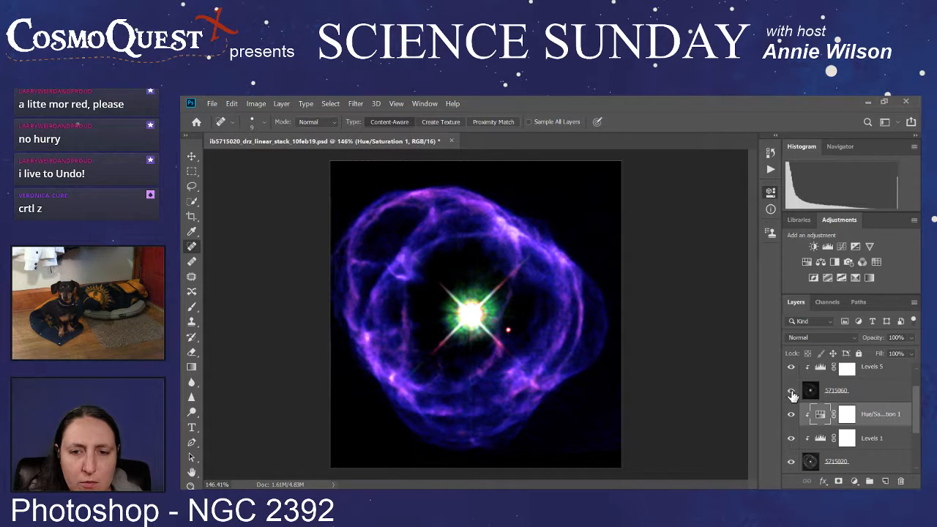
scroll(793, 394, "down", 2)
left_click(790, 463)
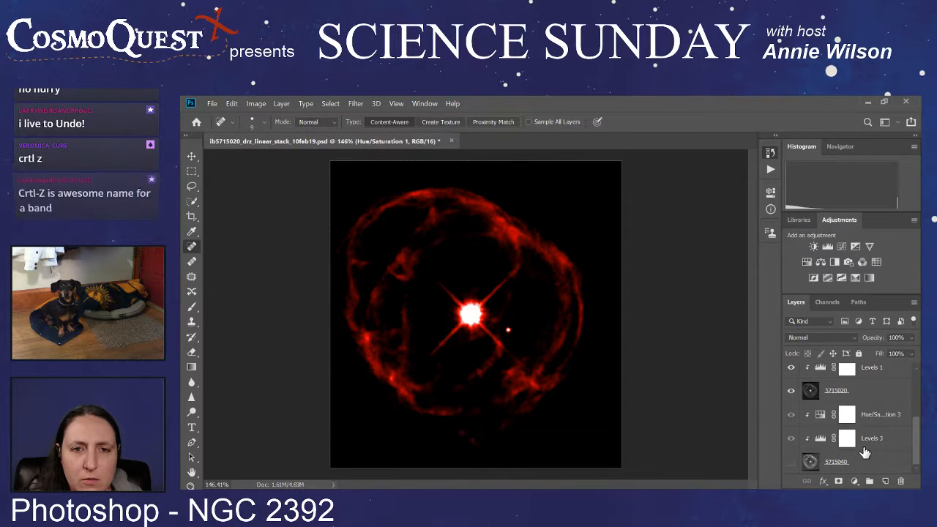
Step: Undo moving the 5715020 image and its adjustments above the 5715040 image
key("ctrl+z")
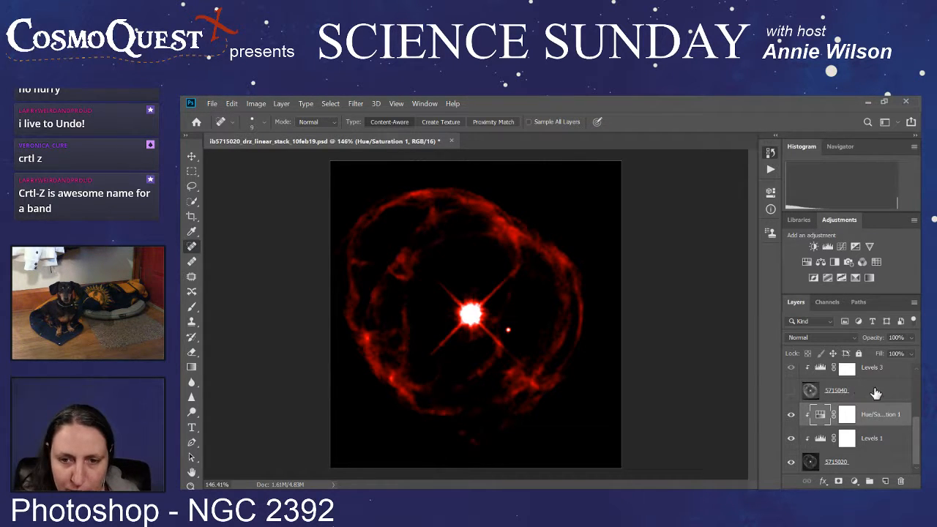
scroll(875, 396, "up", 3)
scroll(876, 399, "down", 3)
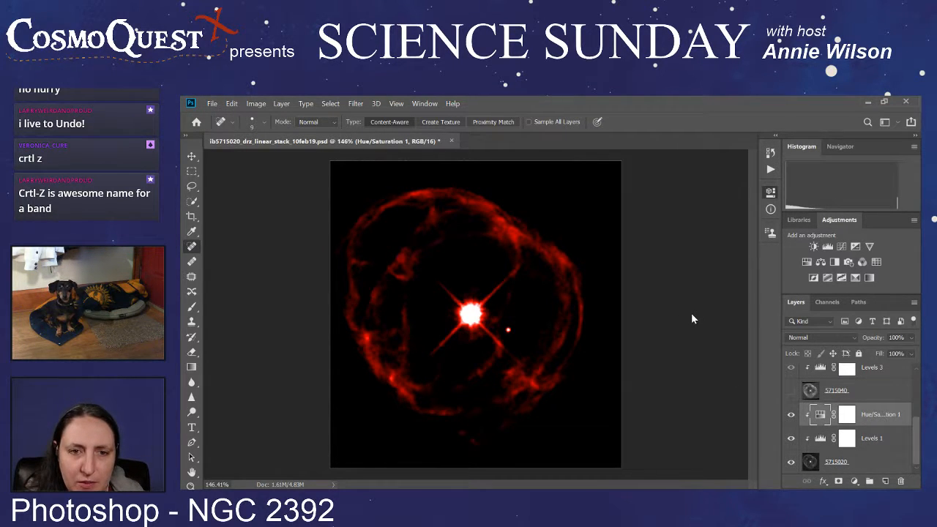
Step: Compare the red image with and without trial Hue/Saturation 1 changes by repeatedly undoing and redoing them, and undo them
key("ctrl+z")
key("ctrl+shift+z")
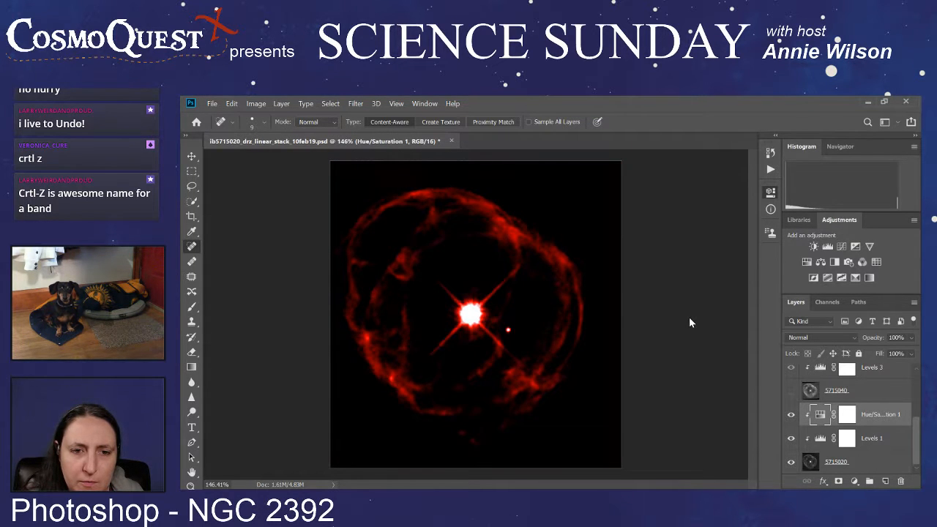
key("ctrl+shift+z")
key("ctrl+z")
key("ctrl+z")
key("ctrl+z")
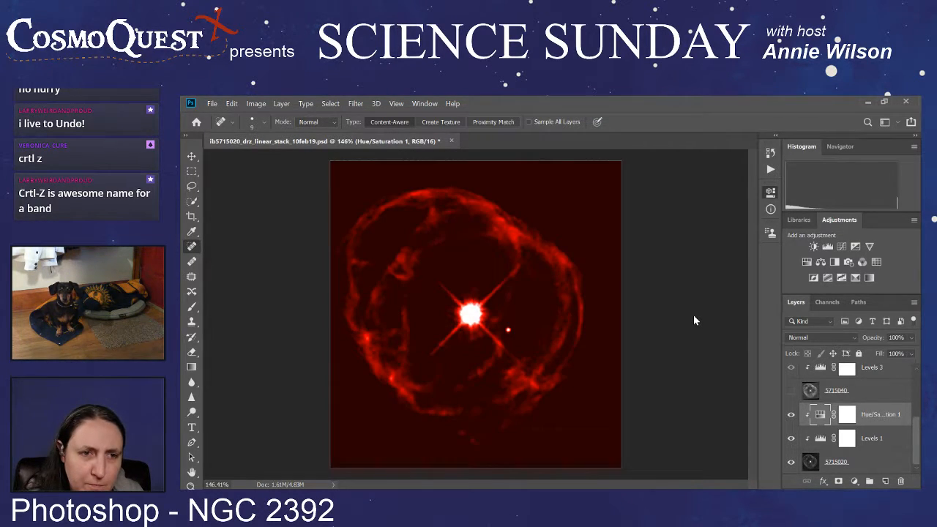
key("ctrl+shift+z")
key("ctrl+shift+z")
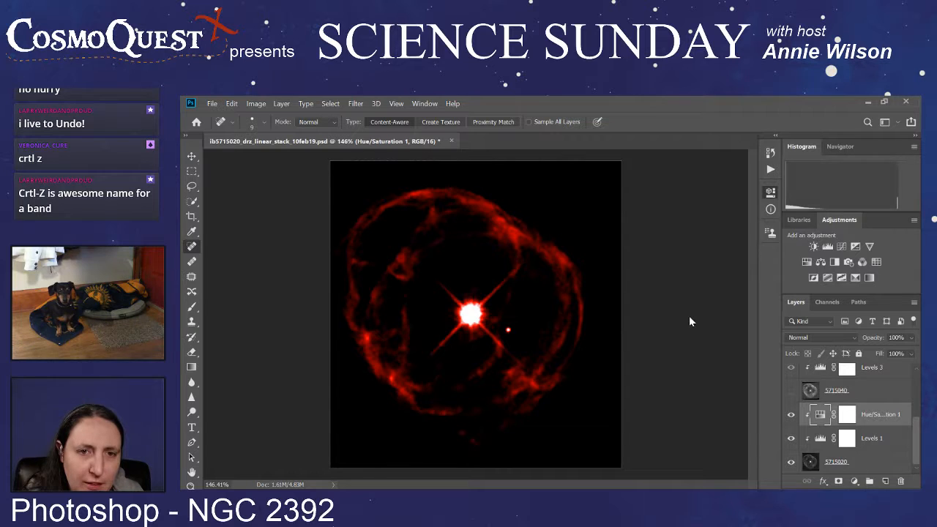
key("ctrl+z")
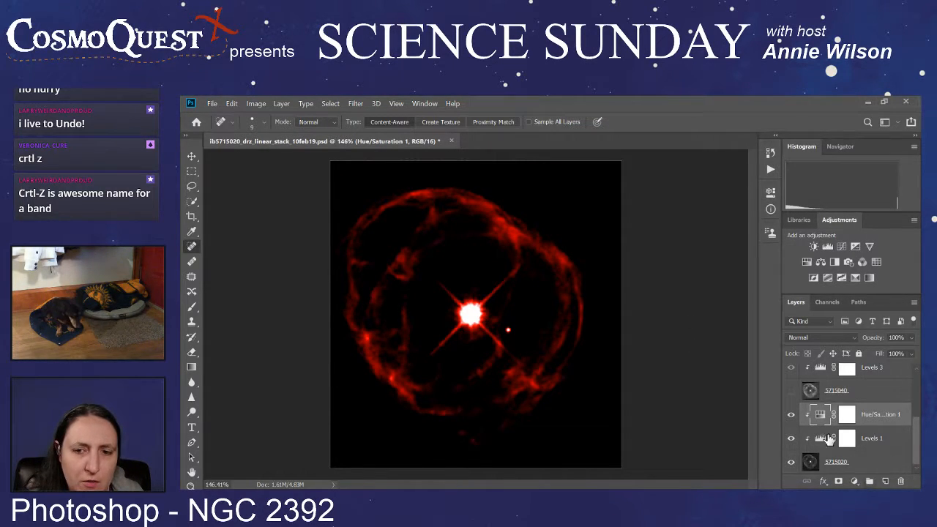
Step: Move Hue/Saturation 1 below Levels 1 on the 5715020 image, and Hue/Saturation 3 below Levels 3 on the 5715040 image
left_click_drag(829, 438, 882, 447)
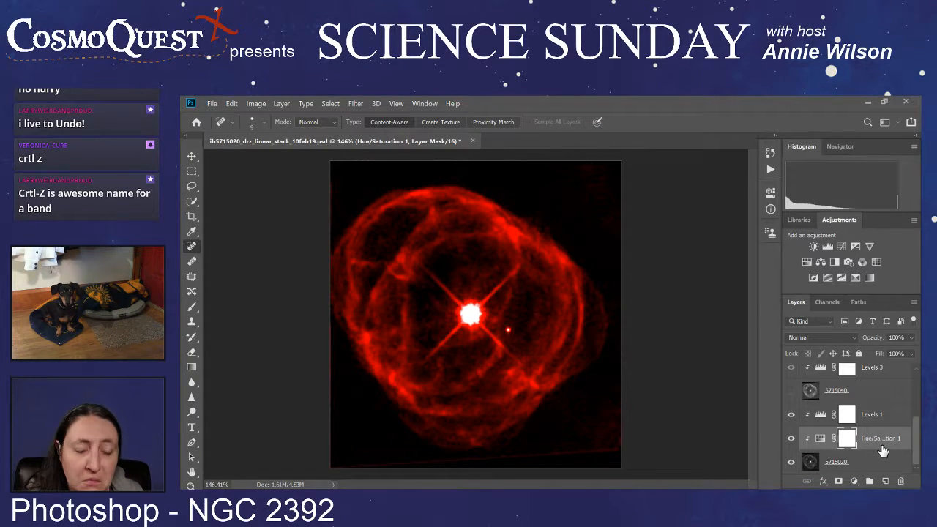
scroll(878, 426, "up", 1)
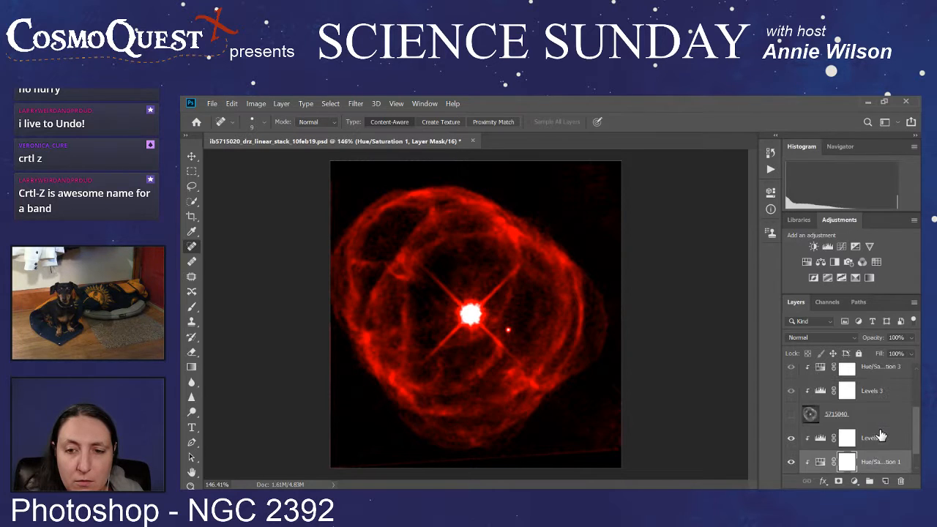
scroll(875, 419, "up", 1)
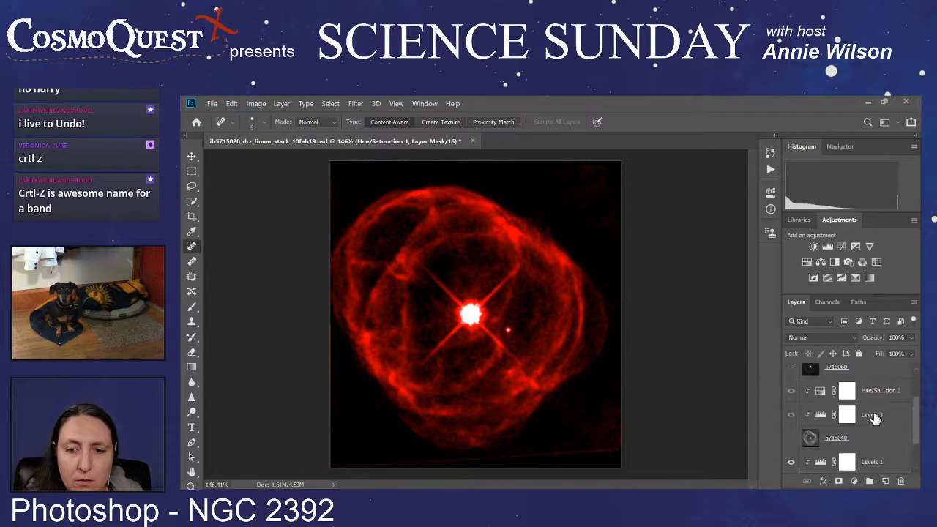
left_click_drag(872, 396, 877, 430)
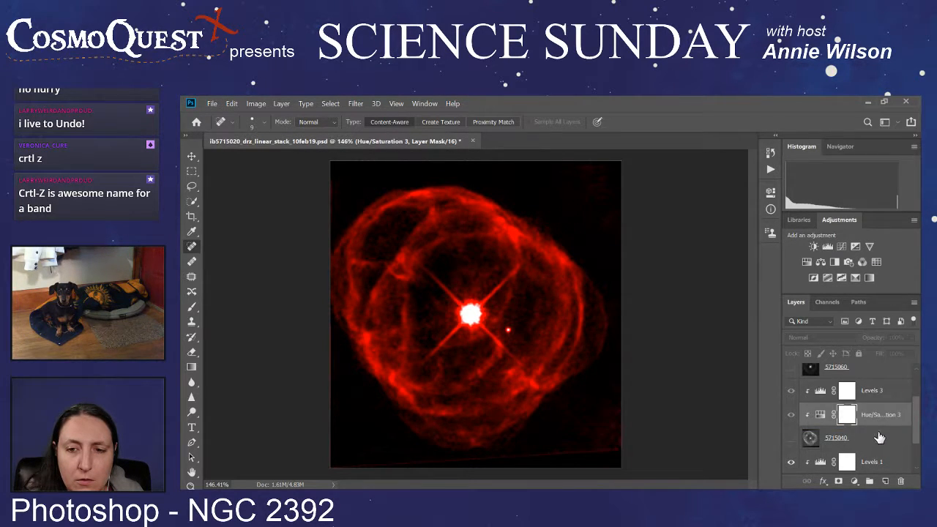
scroll(877, 433, "down", 2)
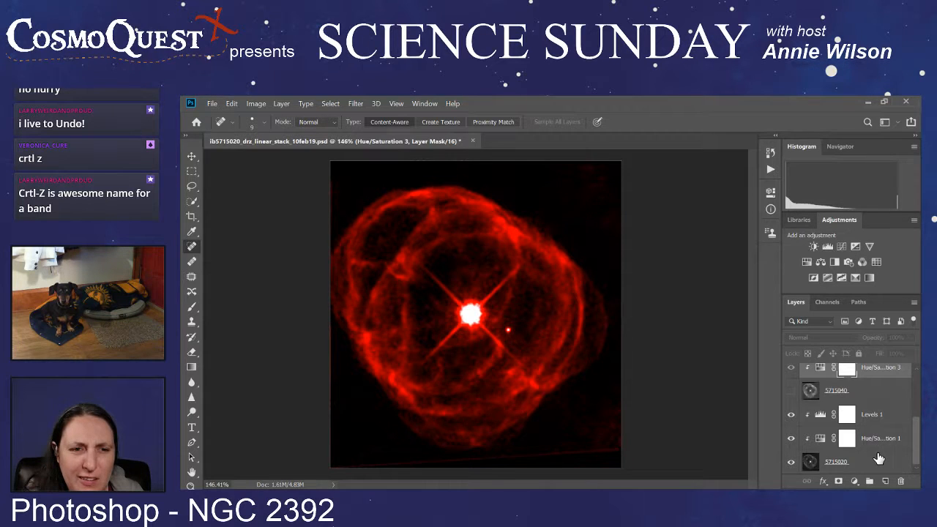
Step: Move the Hue/Saturation 3 adjustment above Levels 3 on the 5715040 image
scroll(875, 439, "up", 2)
left_click_drag(875, 418, 874, 386)
scroll(875, 419, "down", 2)
scroll(814, 459, "up", 2)
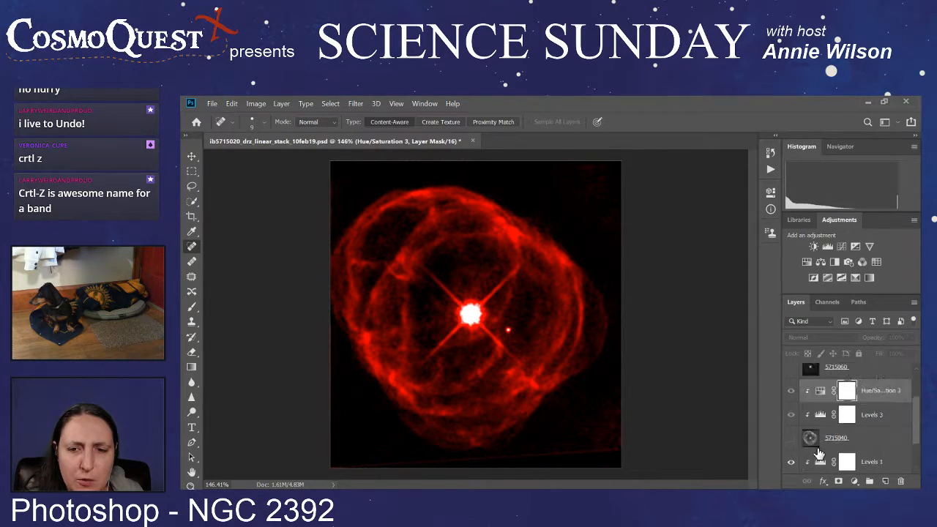
Step: Compare the two colour images by displaying 5715040 alone, 5715040 together with 5715020, and 5715020 alone
scroll(818, 455, "down", 2)
left_click(790, 467)
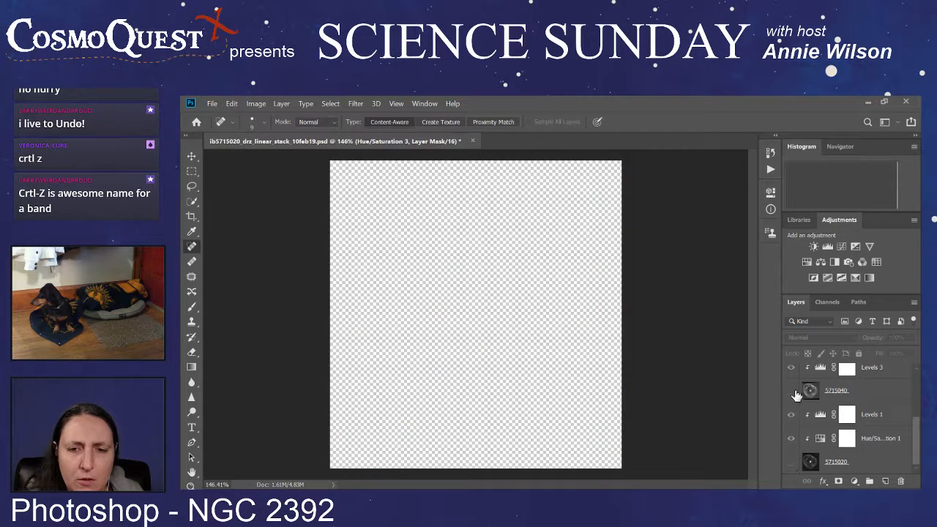
left_click(790, 390)
scroll(820, 402, "up", 2)
mouse_move(867, 417)
left_mouse_down()
mouse_move(870, 385)
mouse_move(881, 418)
left_mouse_up()
scroll(882, 421, "down", 2)
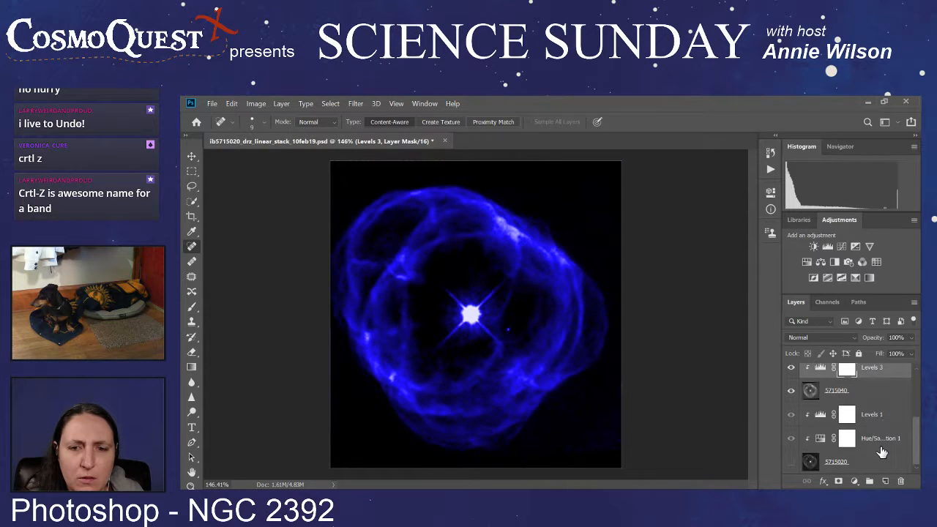
left_click(882, 441)
left_click(790, 461)
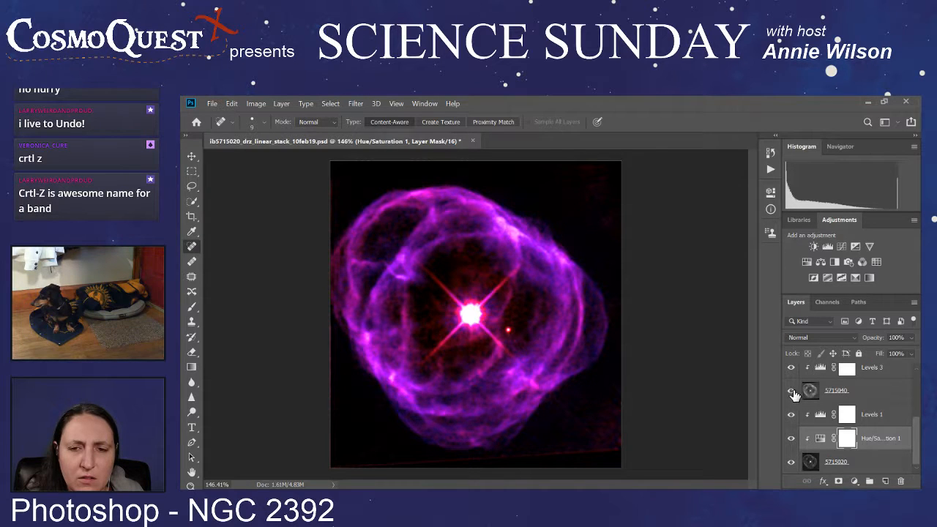
left_click(821, 416)
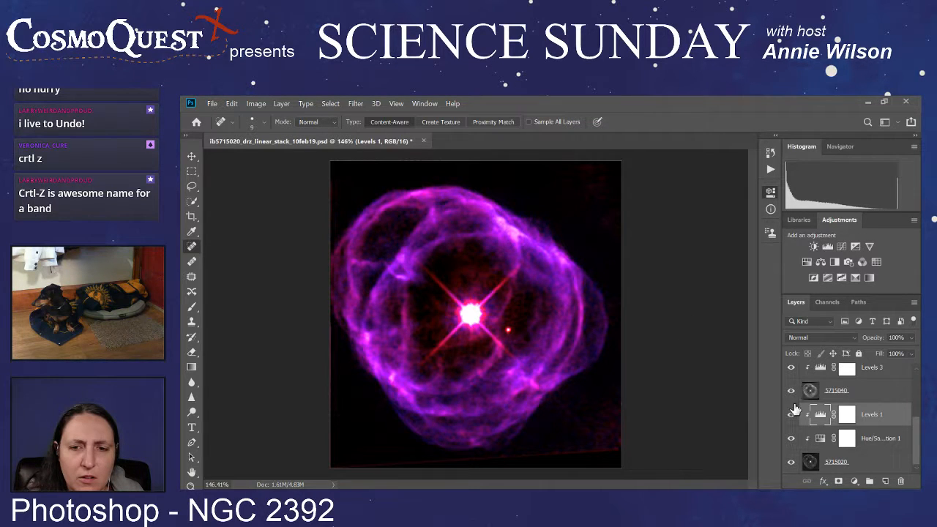
left_click(867, 469)
left_click(791, 393)
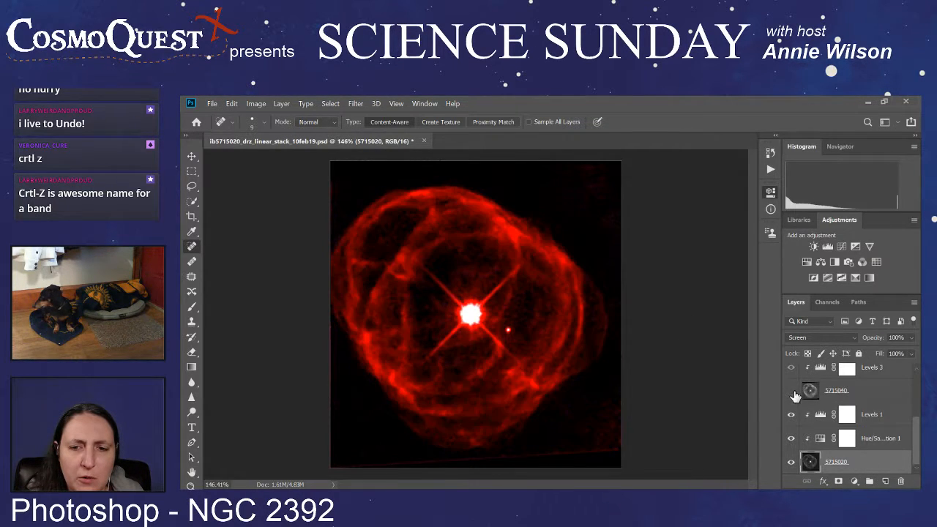
Step: Add a Brightness/Contrast adjustment clipped above Levels 1 on the 5715020 image and increase the red nebula's contrast
left_click(878, 415)
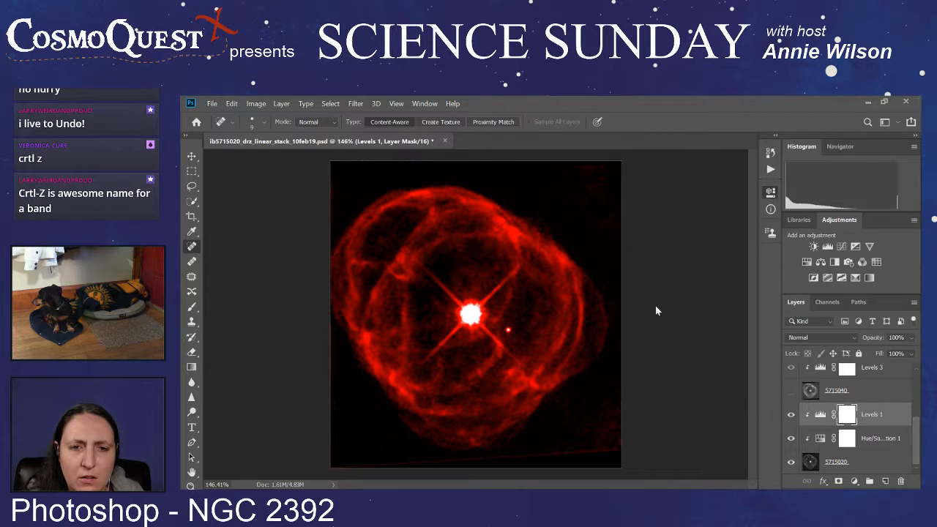
key("i")
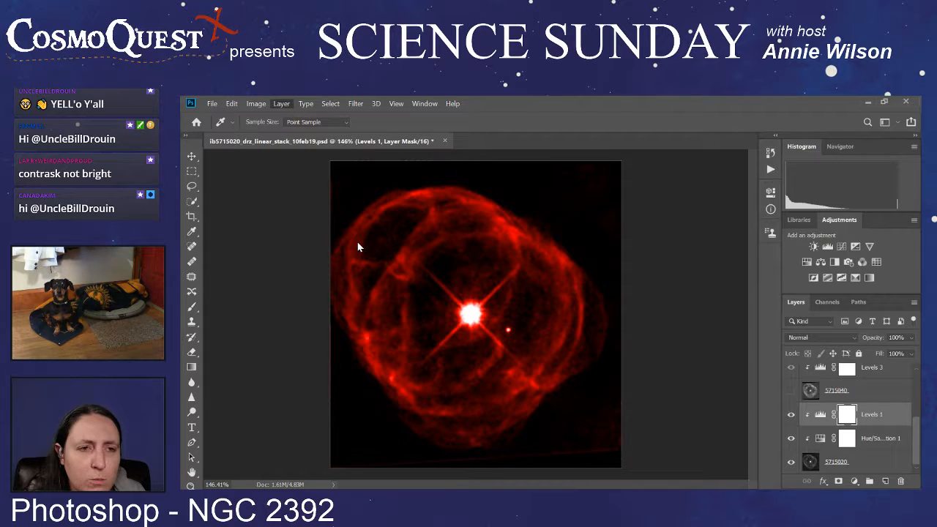
left_click(453, 242)
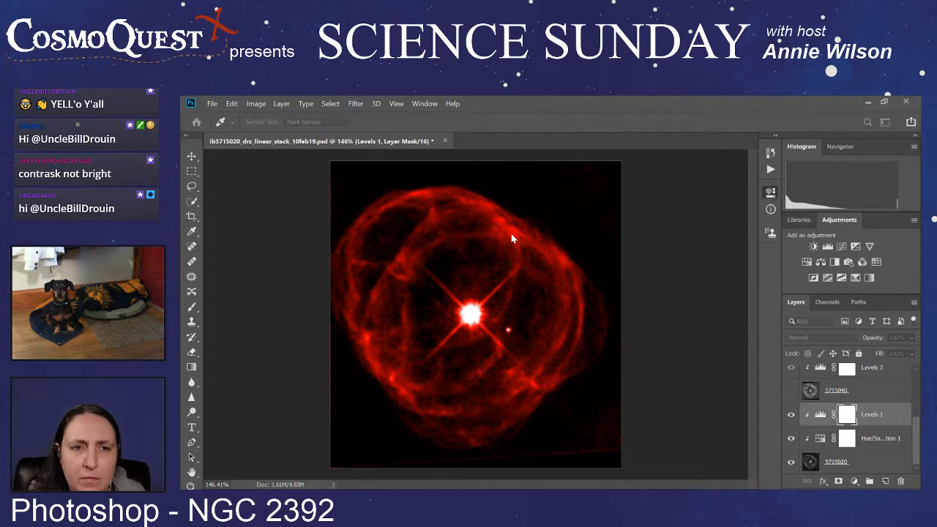
left_click(688, 216)
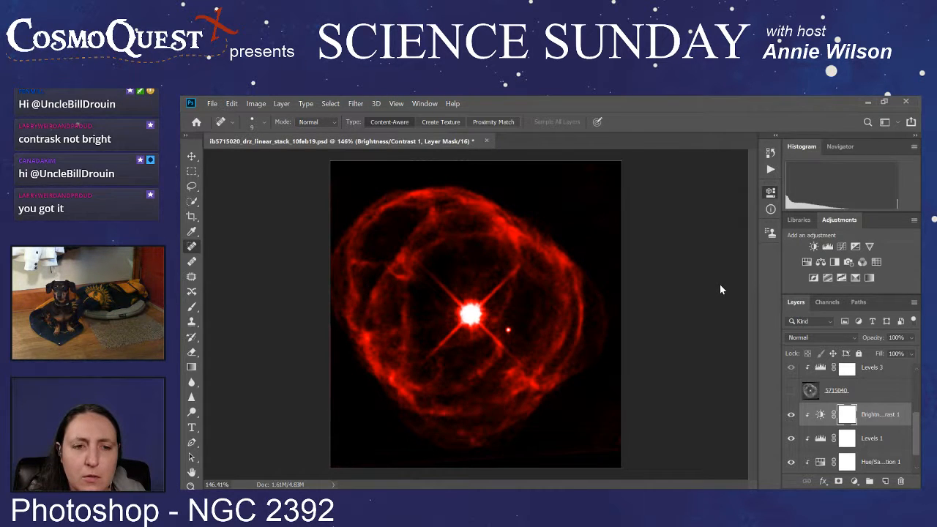
left_click(733, 188)
scroll(807, 410, "down", 1)
scroll(806, 410, "up", 1)
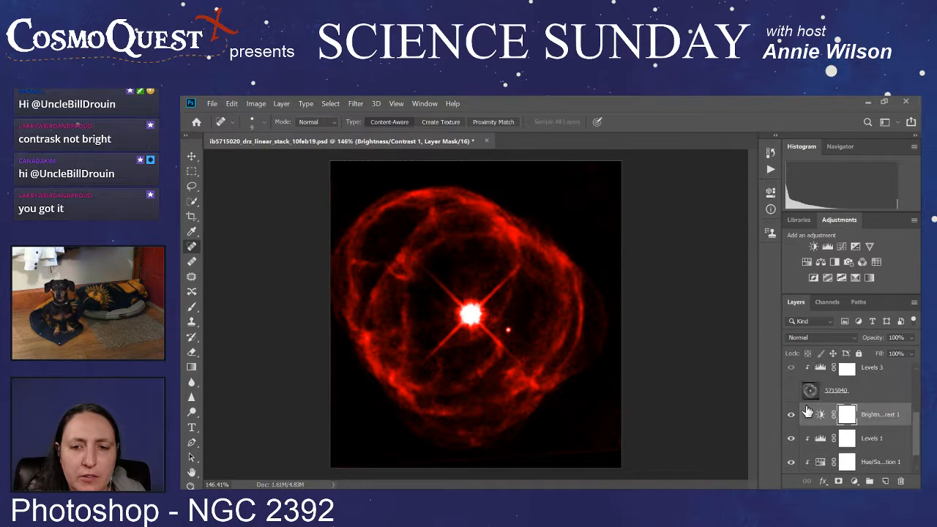
Step: Show the 5715040 image and hide the 5715020 image to isolate the blue nebula
left_click(791, 390)
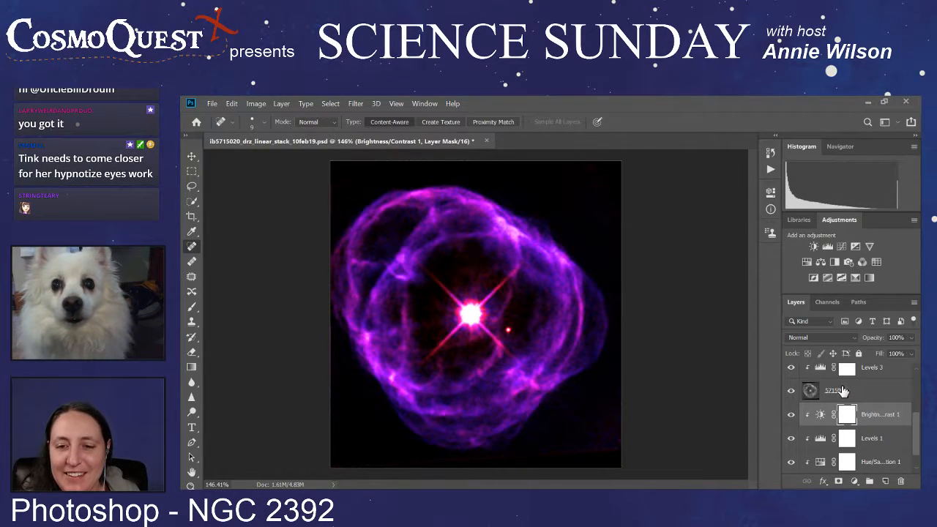
scroll(846, 395, "down", 1)
scroll(847, 395, "up", 1)
scroll(847, 395, "down", 1)
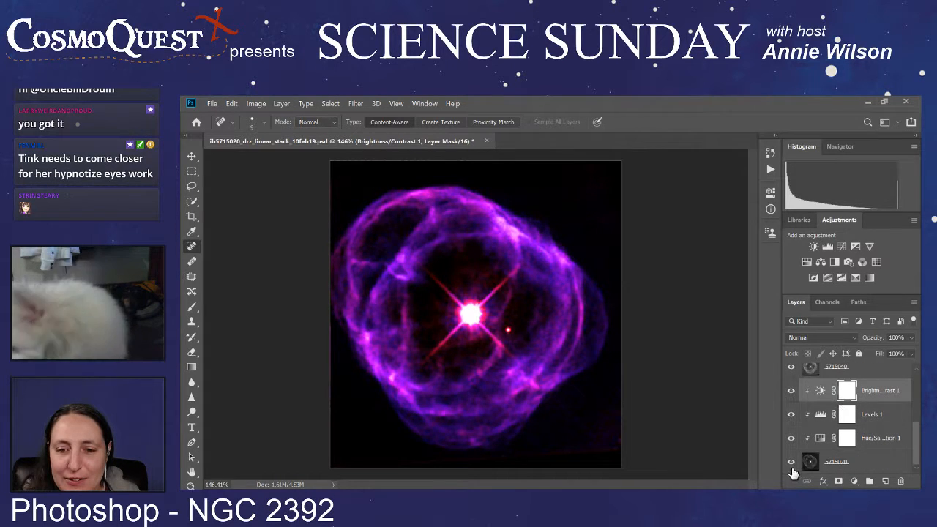
left_click(791, 463, "alt")
Step: Adjust Levels 3 on the 5715040 image, sampling the black point from the background beside the nebula's upper edge
scroll(849, 424, "up", 2)
left_click(868, 414)
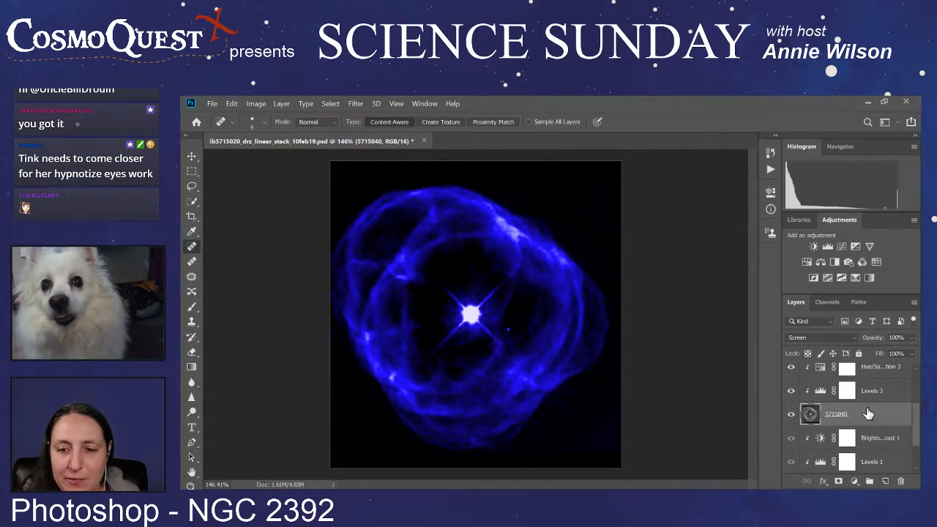
scroll(868, 414, "up", 1)
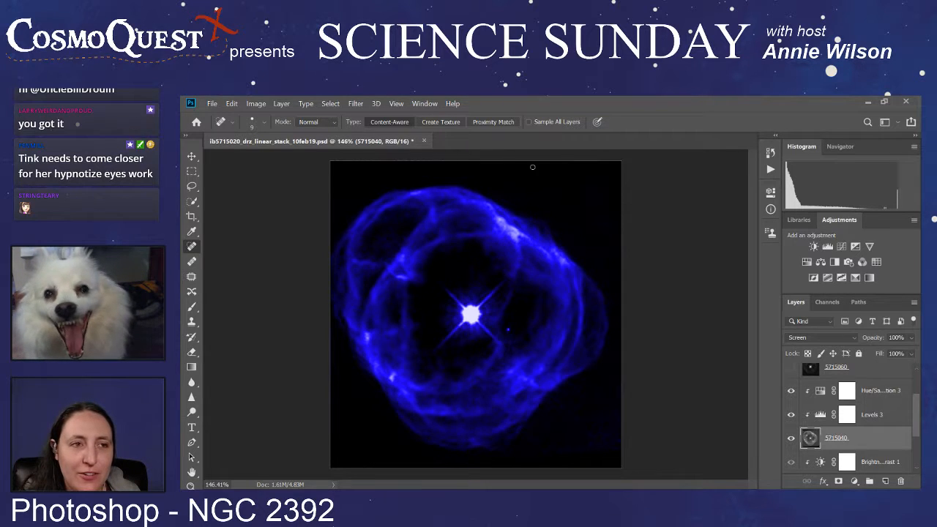
left_click(846, 390)
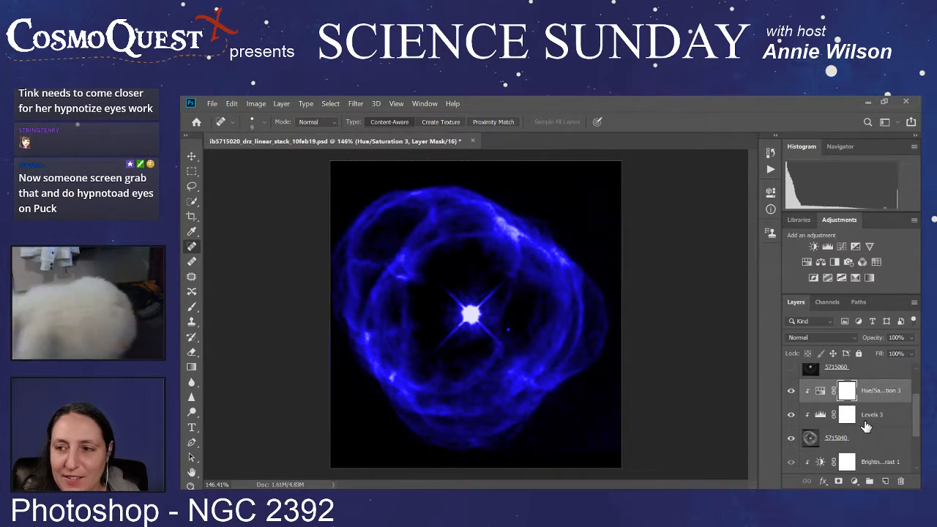
left_click(820, 415)
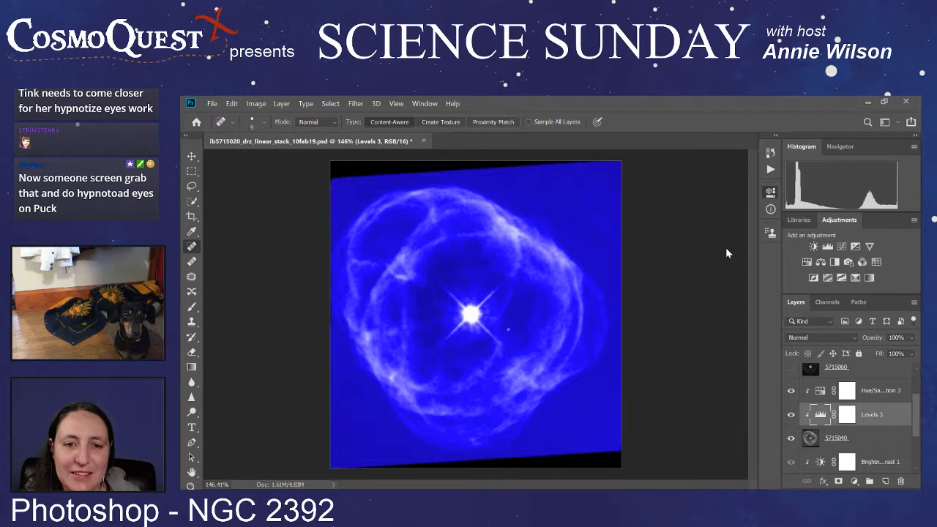
key("i")
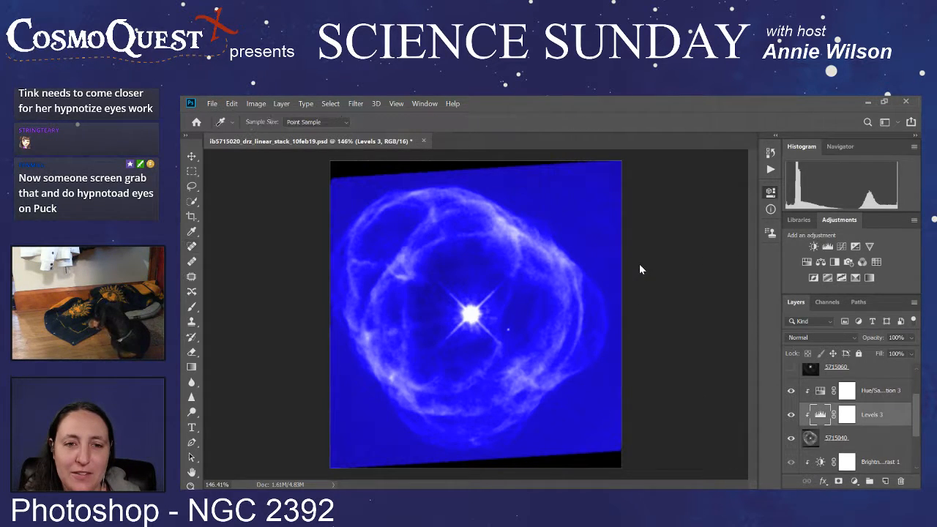
left_click(592, 214)
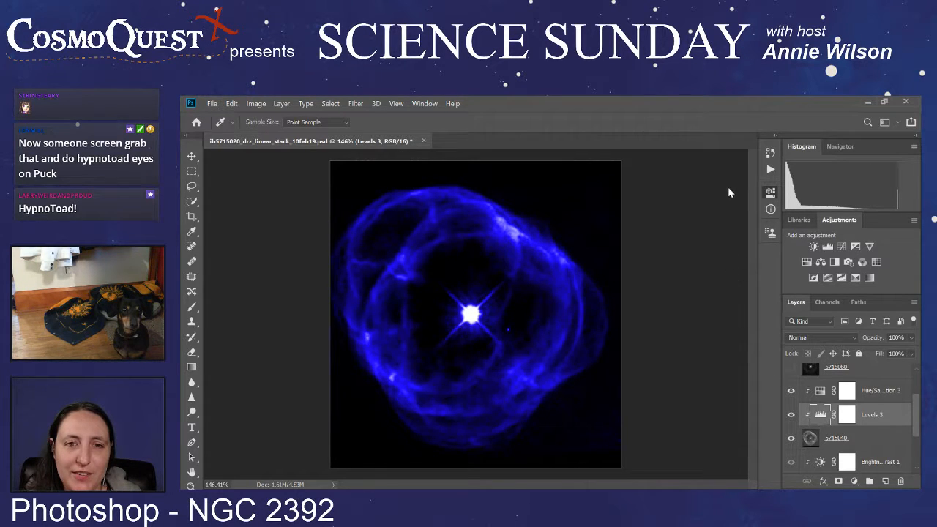
Step: Move Hue/Saturation 3 below Levels 3 on the 5715040 image and resample the Levels 3 black point from the background
left_click_drag(878, 394, 880, 431)
key("j")
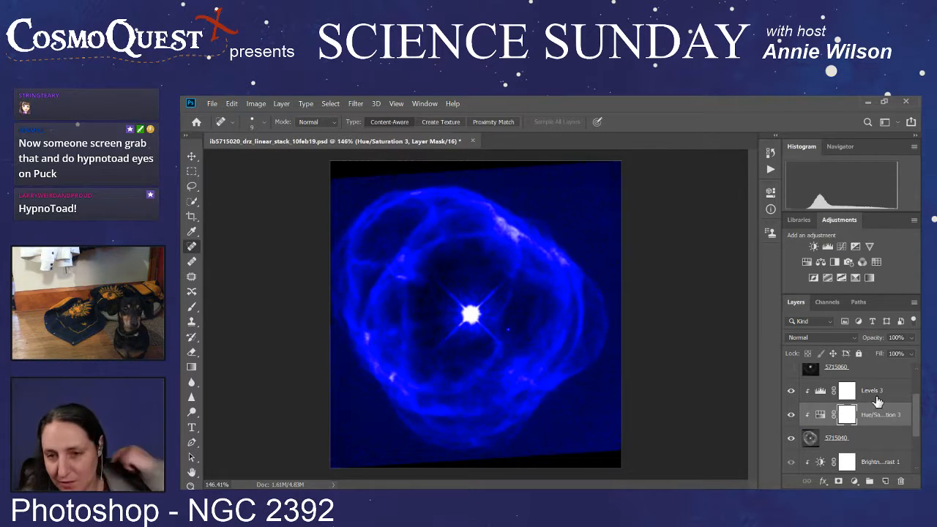
left_click(876, 393)
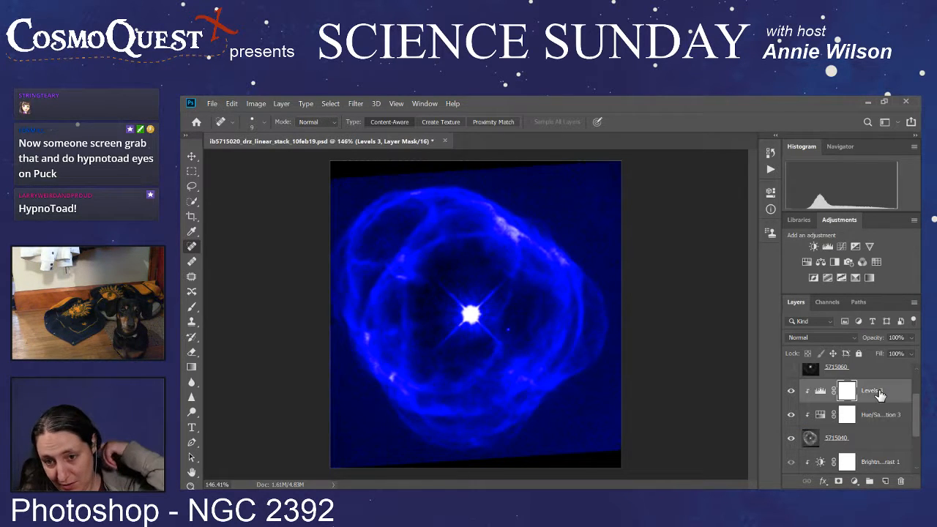
left_click(819, 391)
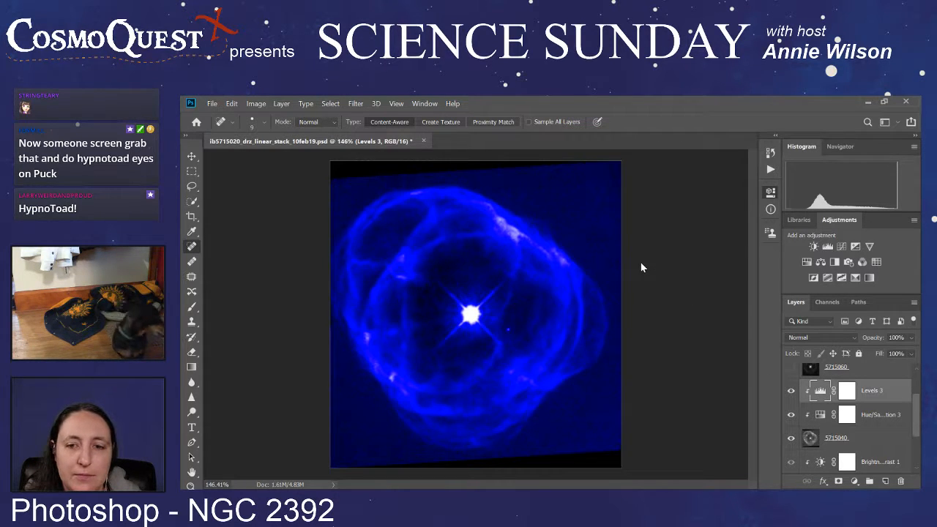
key("i")
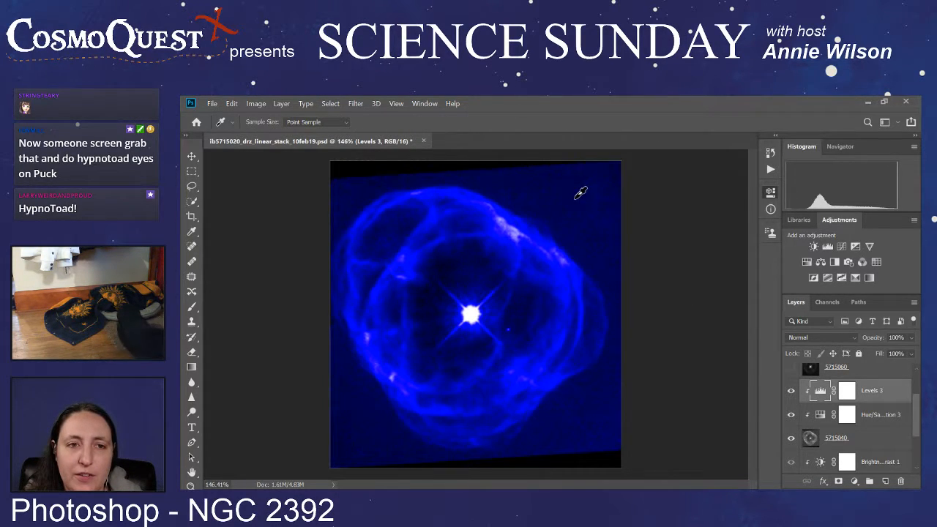
left_click(580, 193)
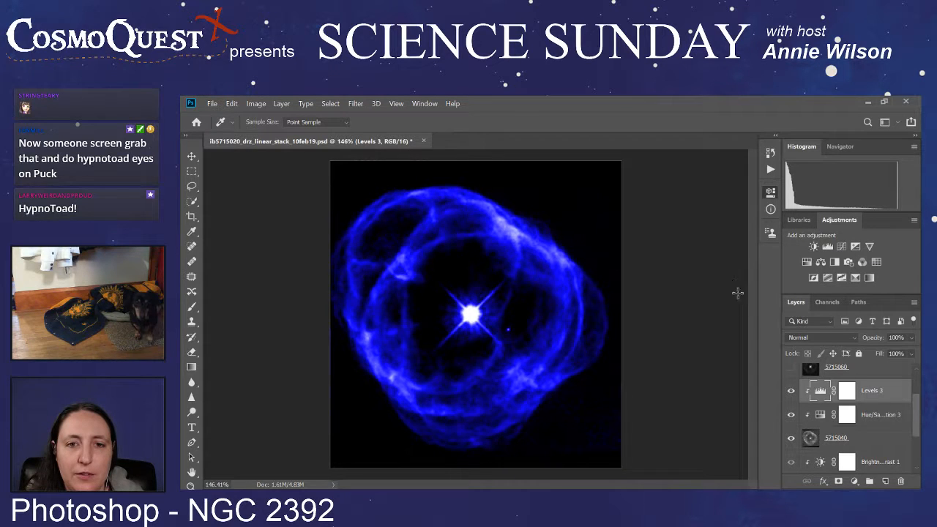
left_click_drag(740, 310, 700, 311)
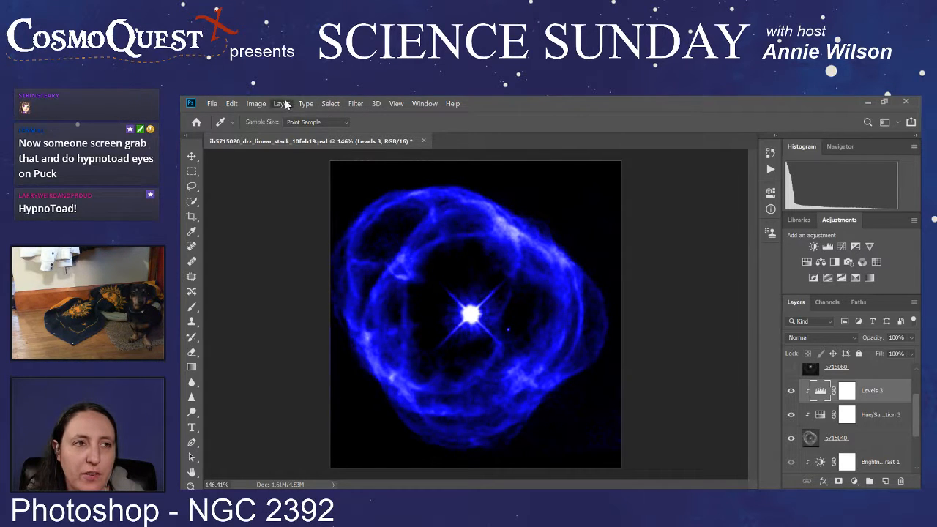
Step: Try a Brightness/Contrast adjustment clipped above Levels 3 on the 5715040 image, and delete it
left_click(470, 247)
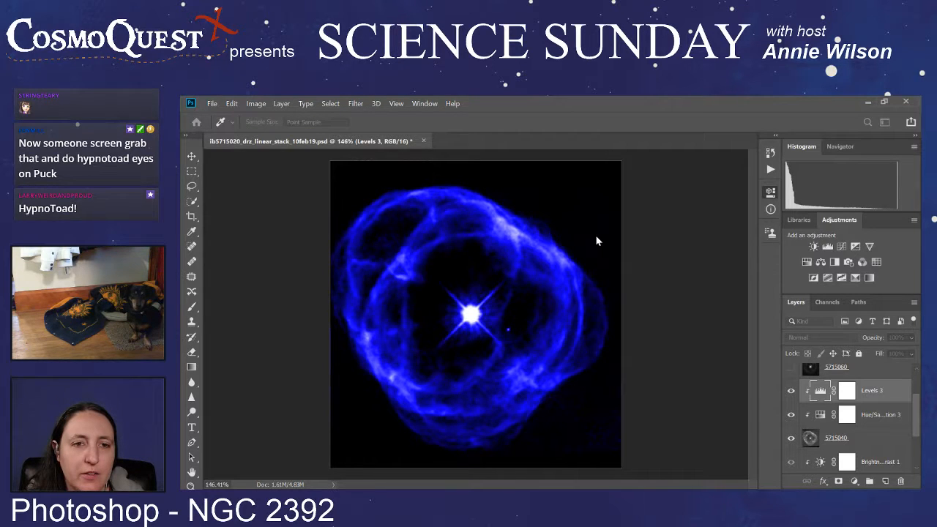
left_click(682, 219)
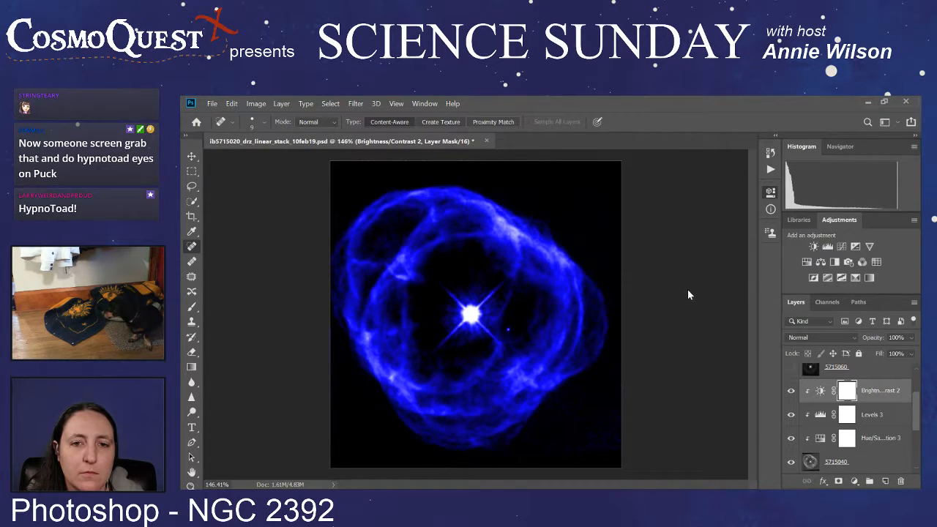
left_click(729, 227)
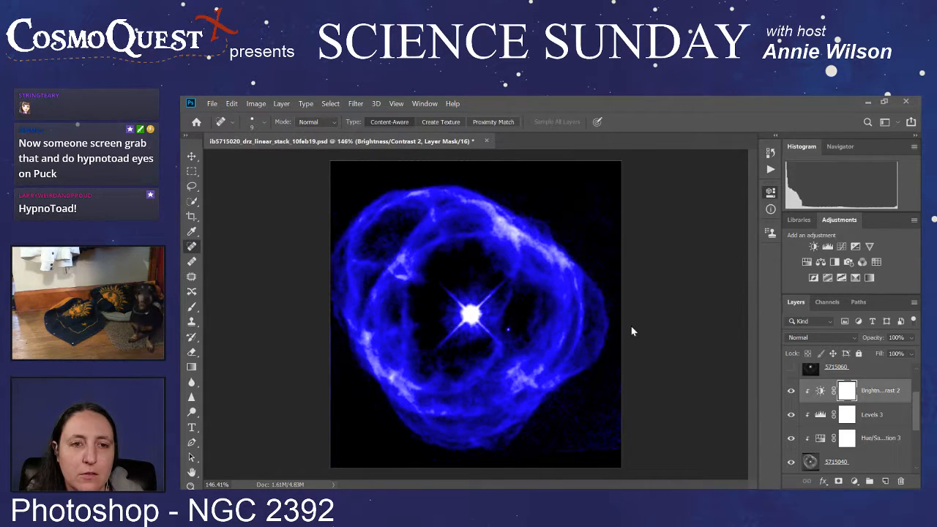
key("Delete")
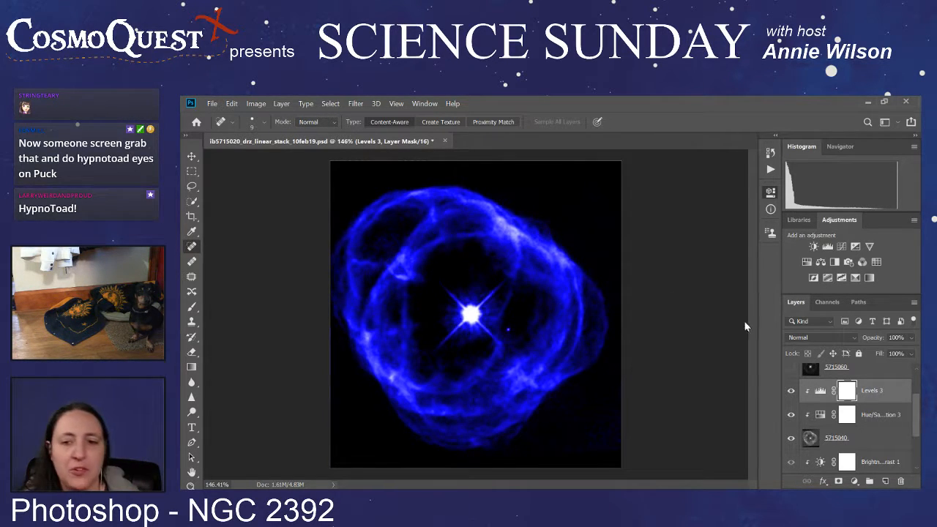
Step: Show the 5715020 and 5715060 images with 5715040 as the full composite, and hide the 5715020 image again
scroll(844, 437, "down", 3)
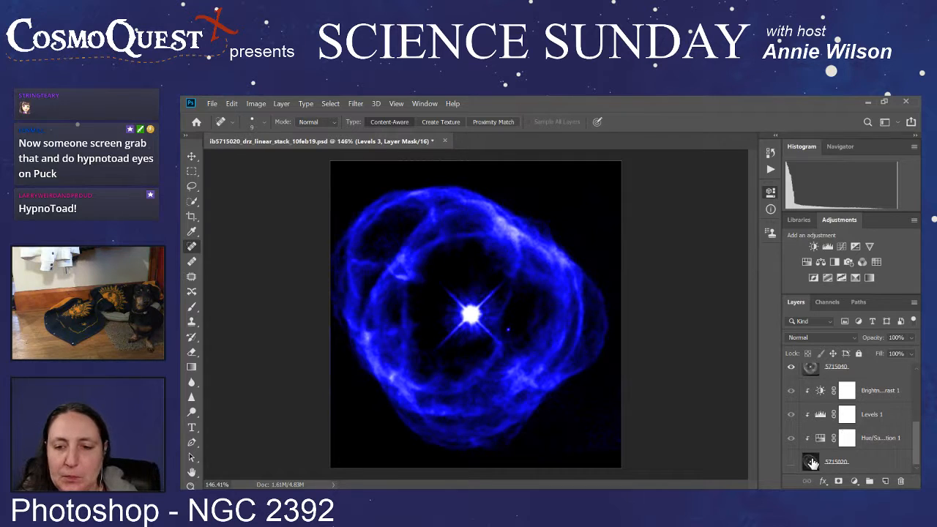
left_click(791, 462)
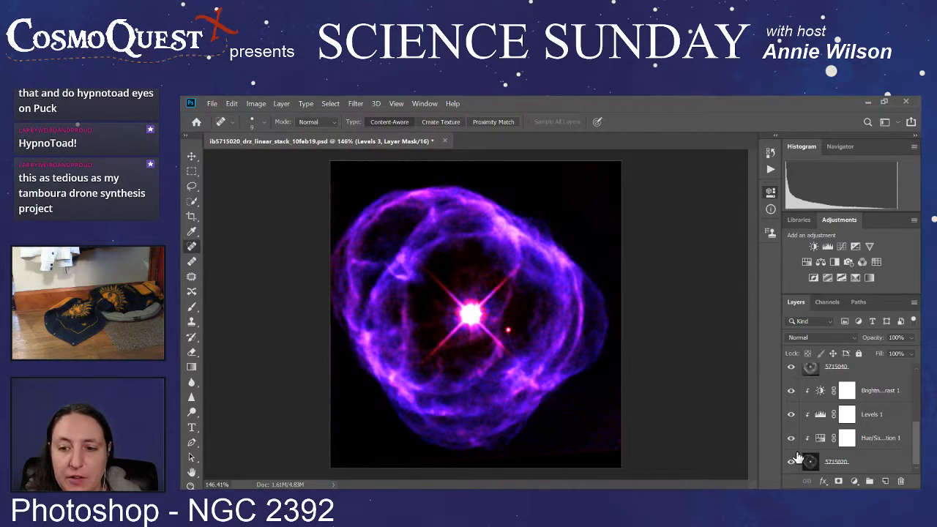
scroll(798, 458, "up", 5)
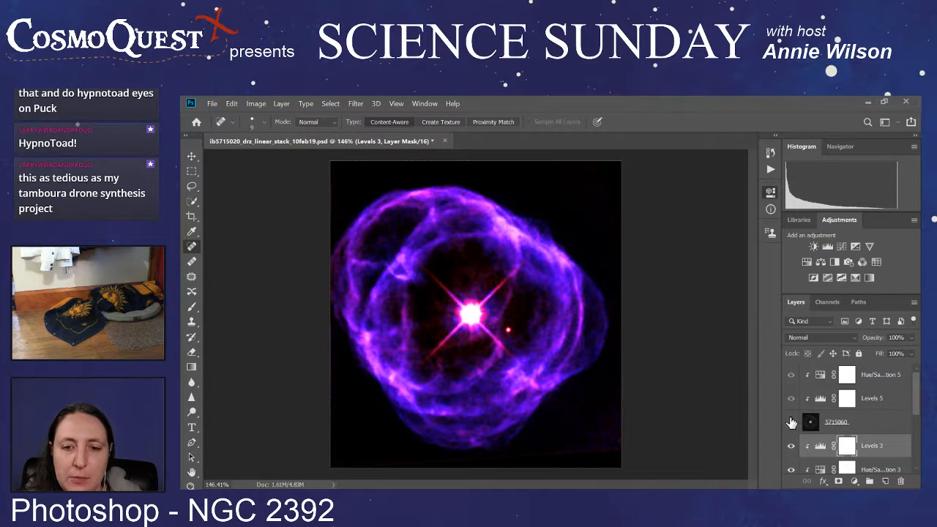
left_click(791, 422)
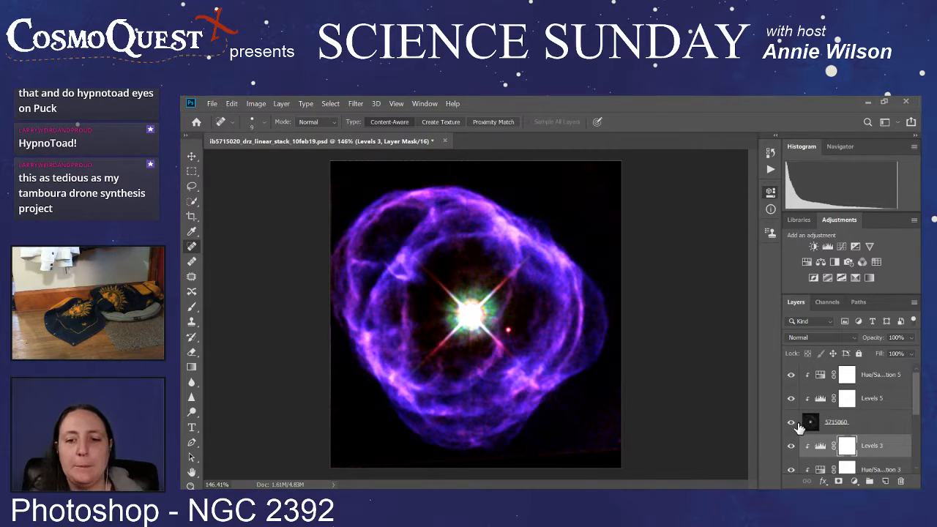
scroll(796, 439, "down", 5)
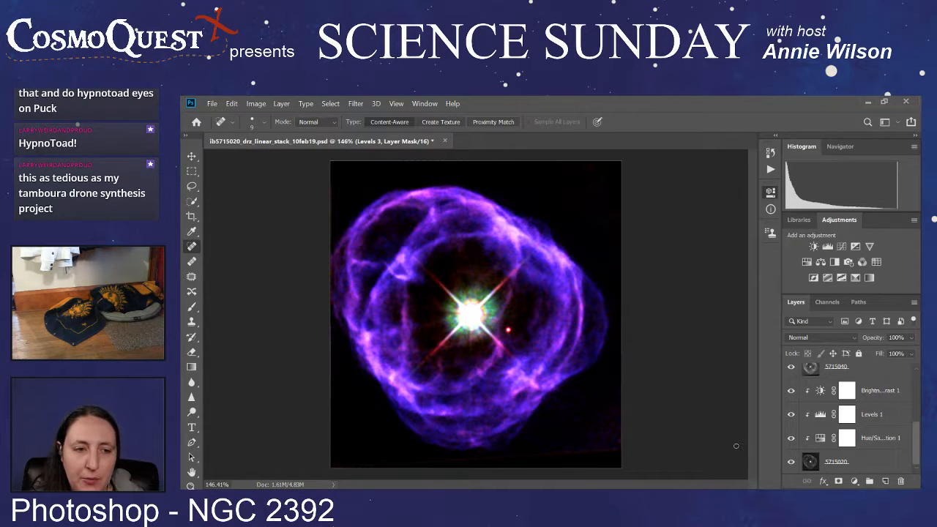
left_click(791, 462)
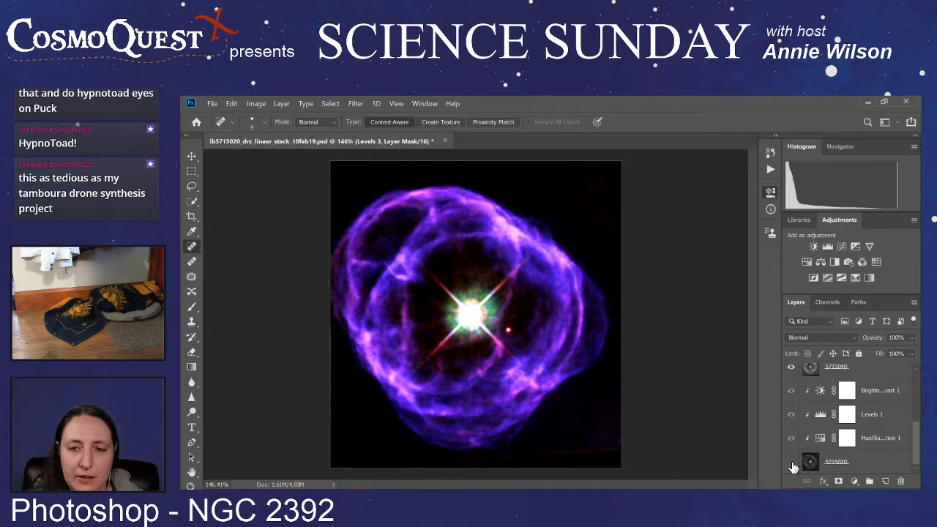
Step: Hide the 5715040 image so only the 5715060 image is shown
scroll(794, 447, "up", 1)
left_click(791, 393)
scroll(792, 399, "up", 4)
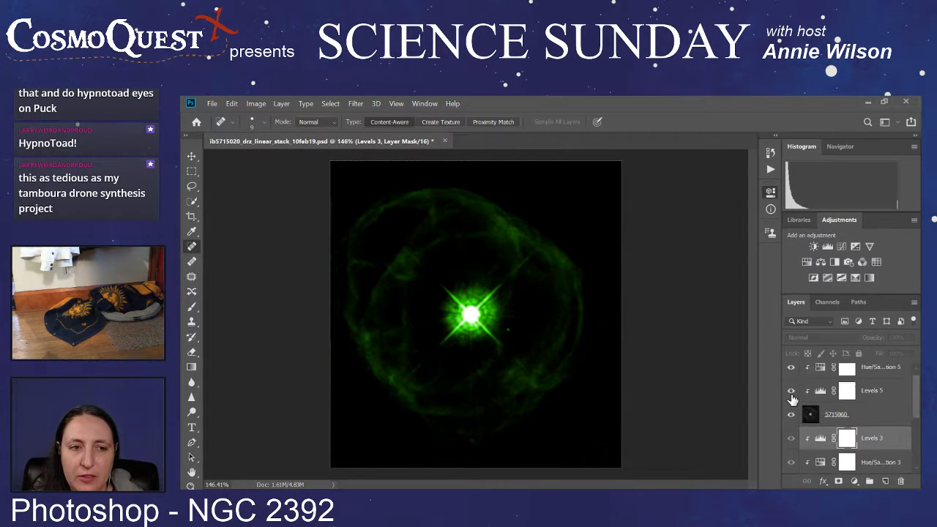
Step: Move Levels 5 above Hue/Saturation 5 on the 5715060 image and adjust Levels 5 to darken the background
left_click_drag(871, 403, 872, 370)
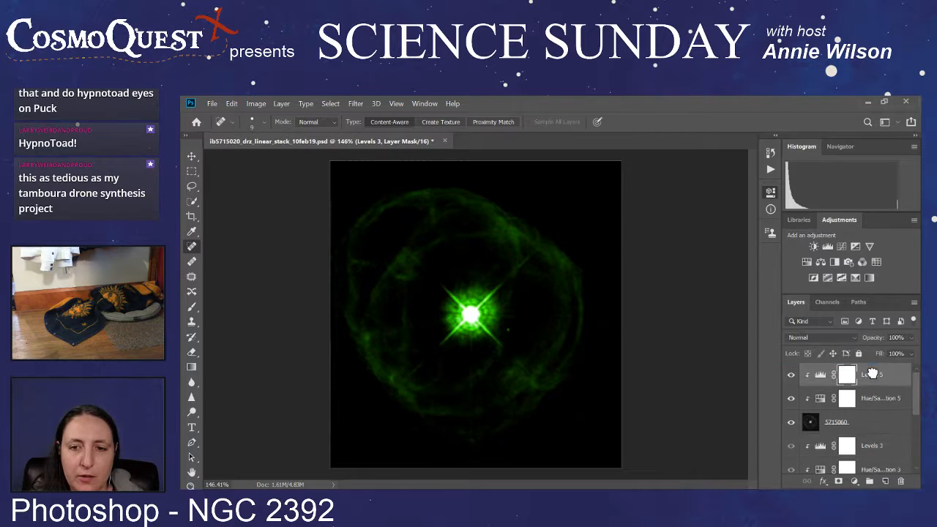
left_click(821, 376)
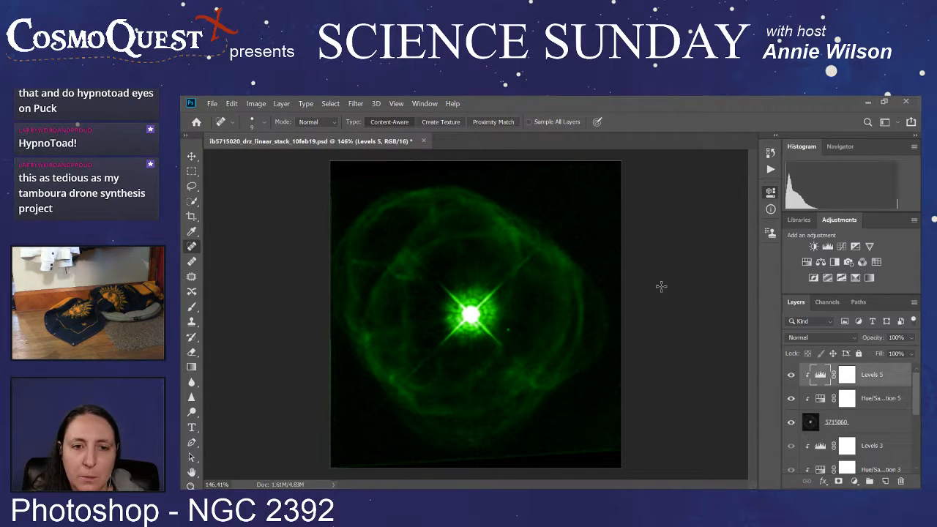
key("i")
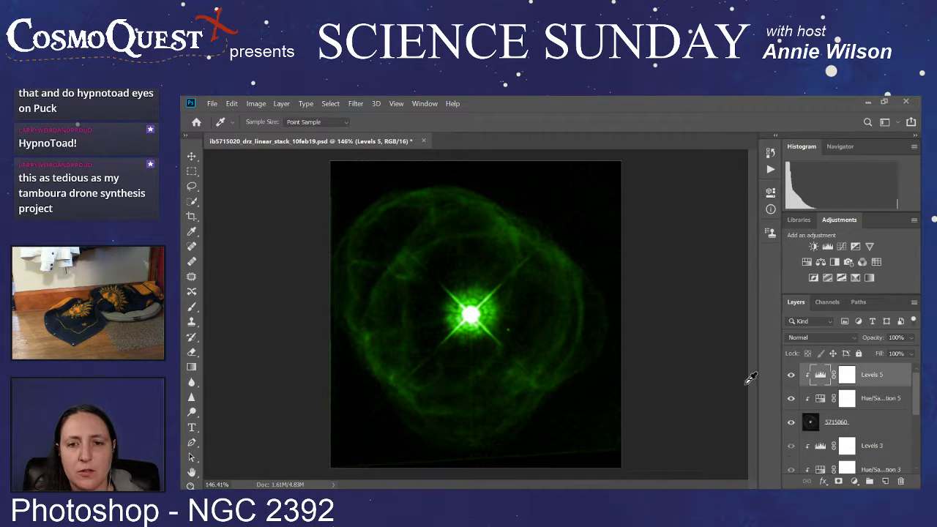
Step: Show the 5715040 and 5715020 images again, comparing the composite with and without 5715020
scroll(798, 426, "down", 3)
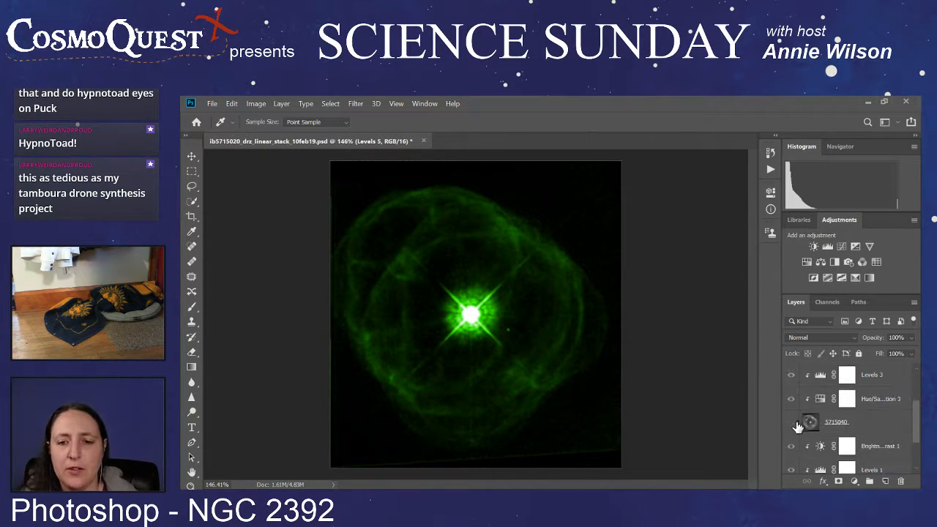
left_click(790, 423)
scroll(791, 428, "down", 3)
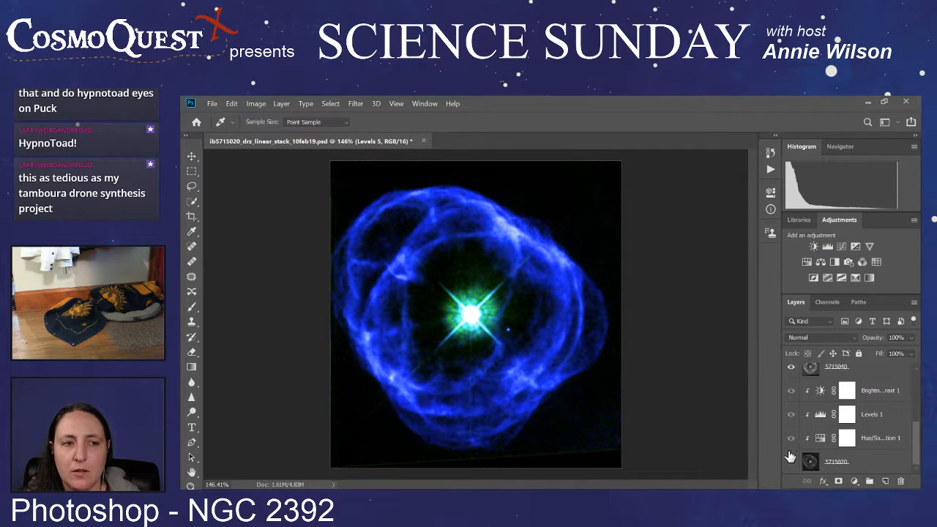
left_click(790, 462)
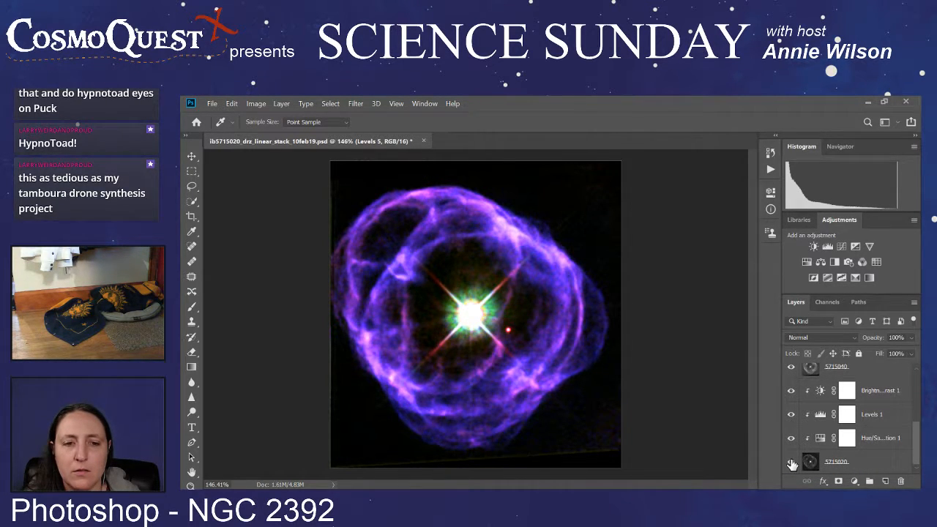
left_click(790, 463)
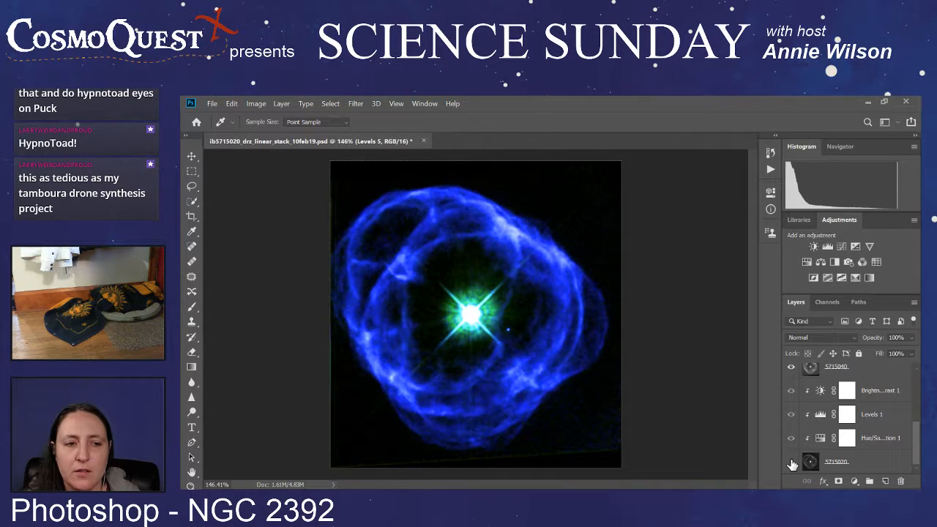
left_click(790, 463)
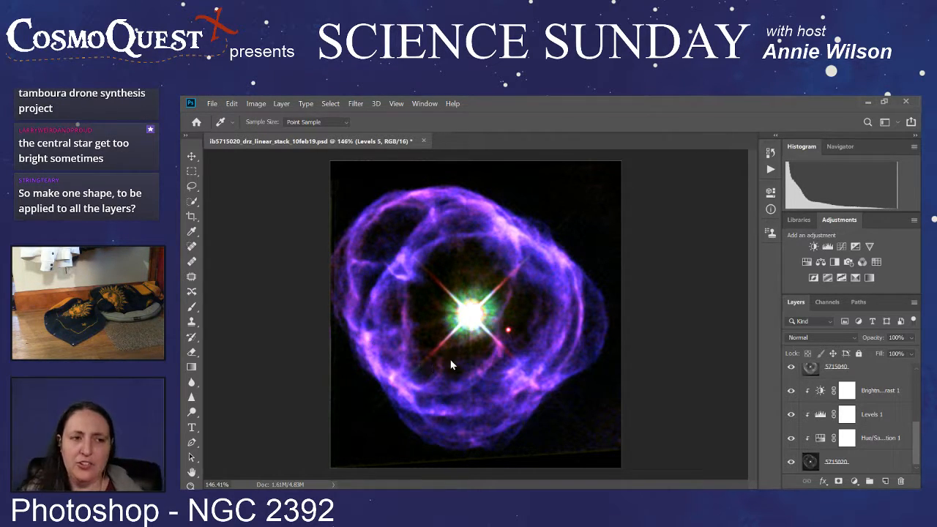
Step: Switch to the web browser and enlarge the Hubble image in Wikipedia's Eskimo Nebula article
left_click(651, 461)
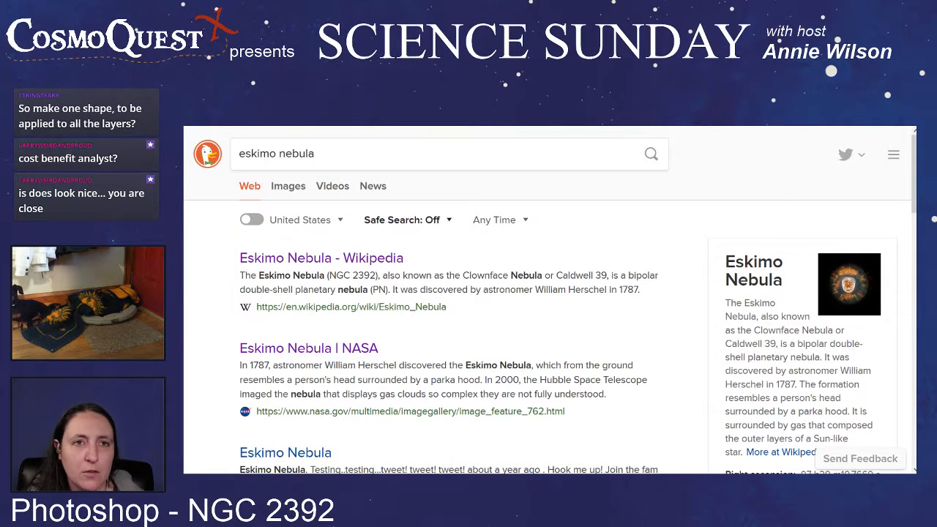
key("ctrl+Tab")
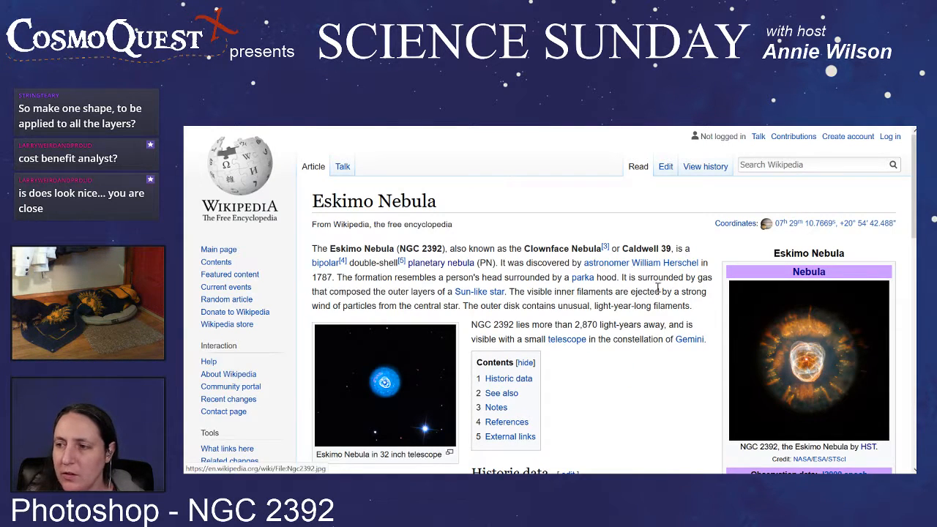
scroll(565, 322, "down", 1)
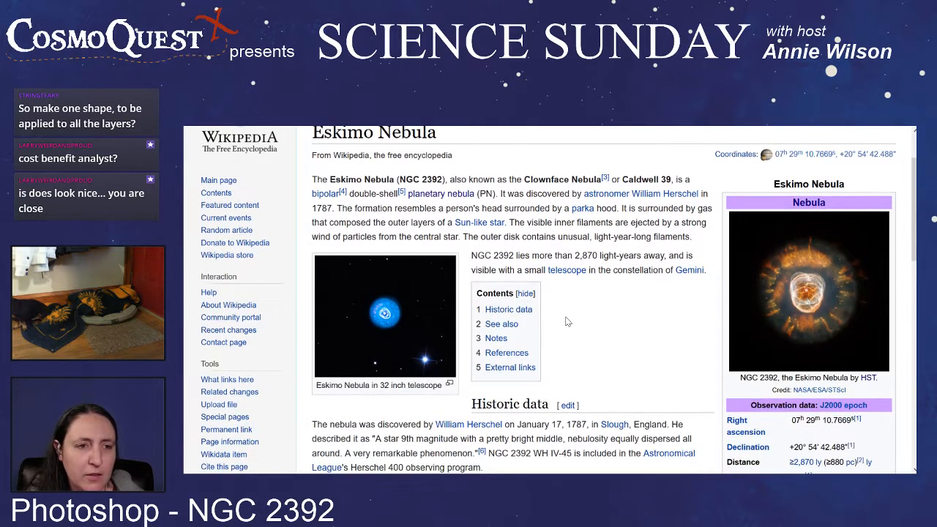
left_click(810, 295)
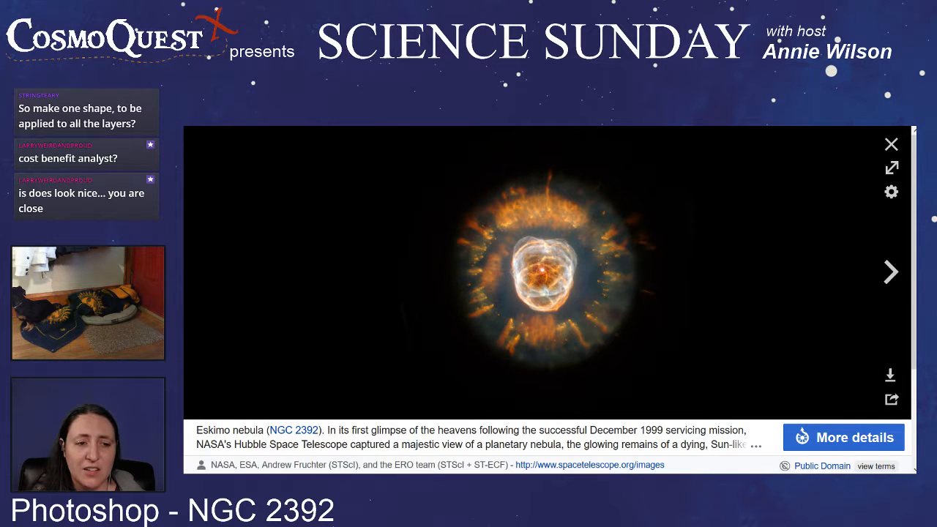
Step: Look through NASA's Eskimo Nebula page and the Eskimo Nebula band site, and return to the enlarged Hubble image
key("ctrl+Tab")
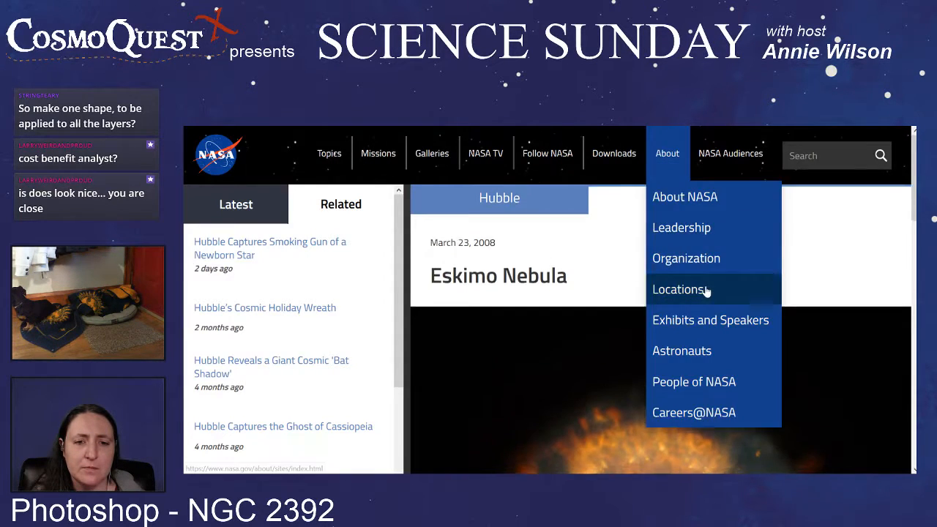
scroll(688, 308, "down", 5)
scroll(530, 294, "down", 10)
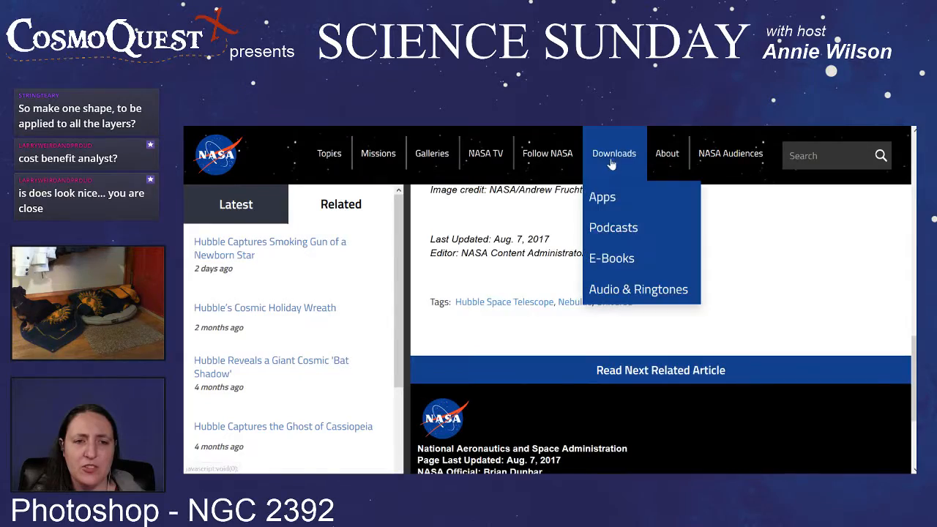
key("ctrl+Tab")
scroll(668, 301, "down", 15)
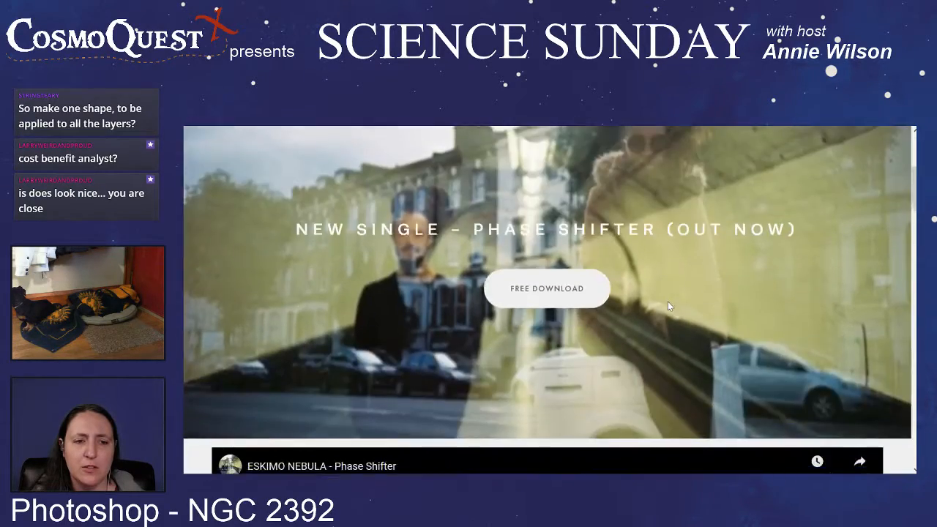
scroll(667, 305, "up", 5)
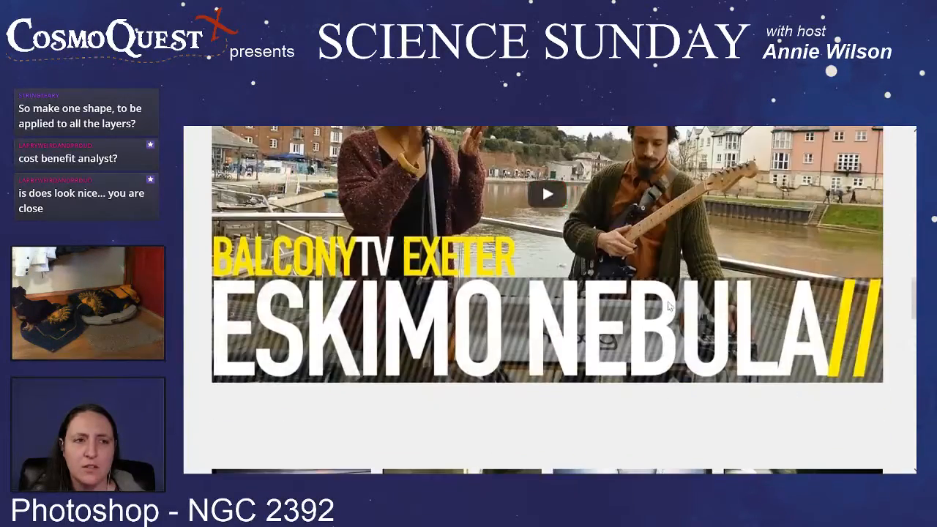
scroll(666, 307, "down", 7)
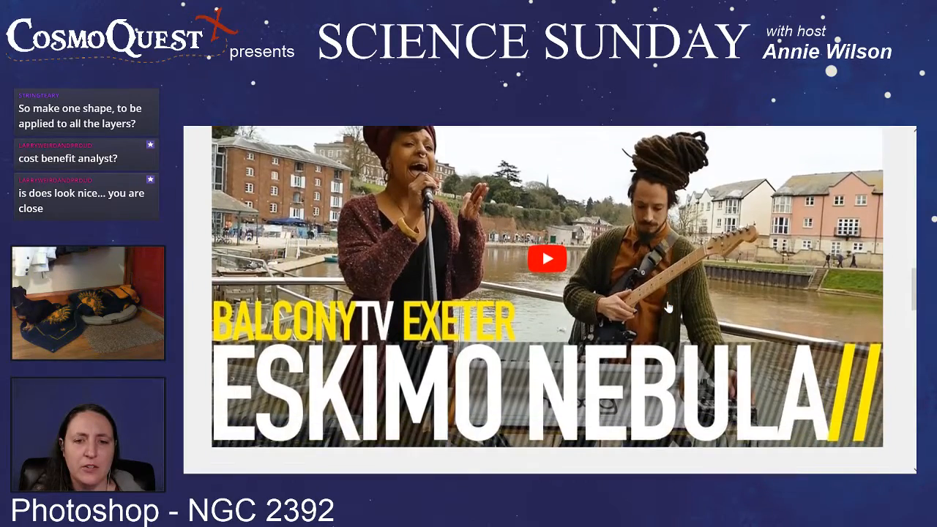
scroll(668, 307, "down", 4)
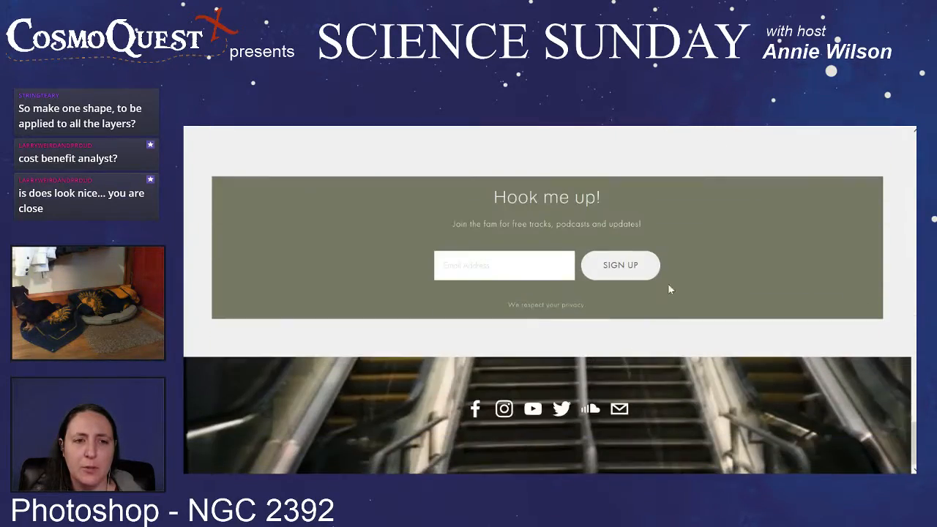
key("ctrl+Tab")
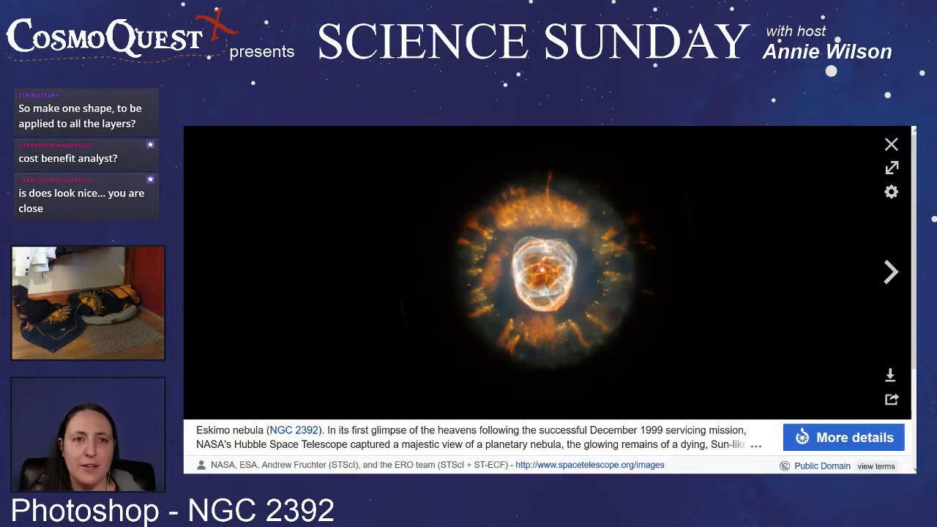
Step: Show the image results for the eskimo nebula search and enlarge the 864 × 864 X-ray shot
key("ctrl+Tab")
left_click(293, 185)
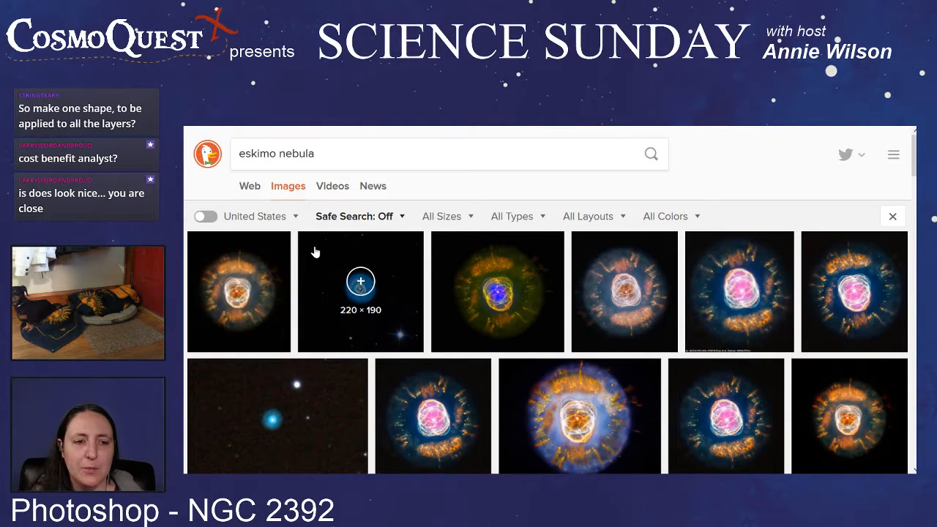
scroll(435, 344, "down", 1)
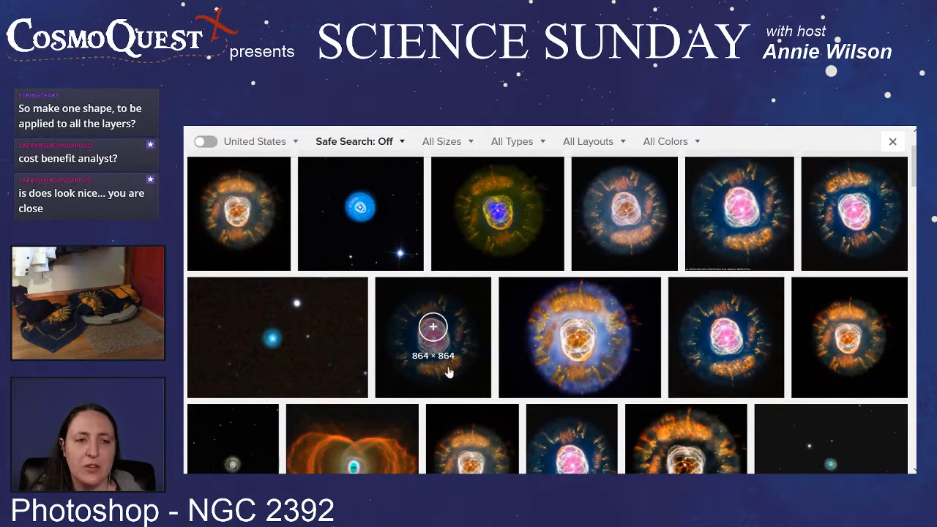
left_click(402, 356)
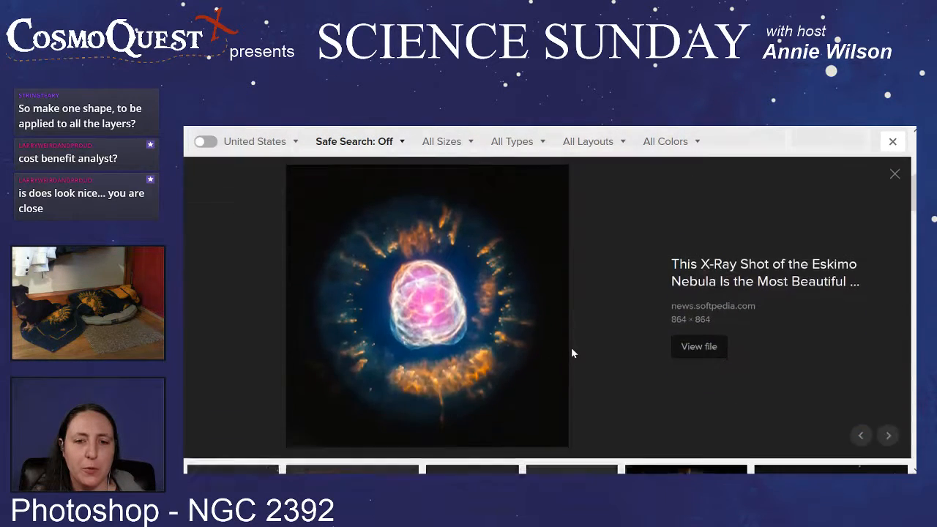
Step: Browse the remaining Eskimo Nebula image results, comparing how the nebula's colours and detail are rendered
scroll(571, 351, "up", 2)
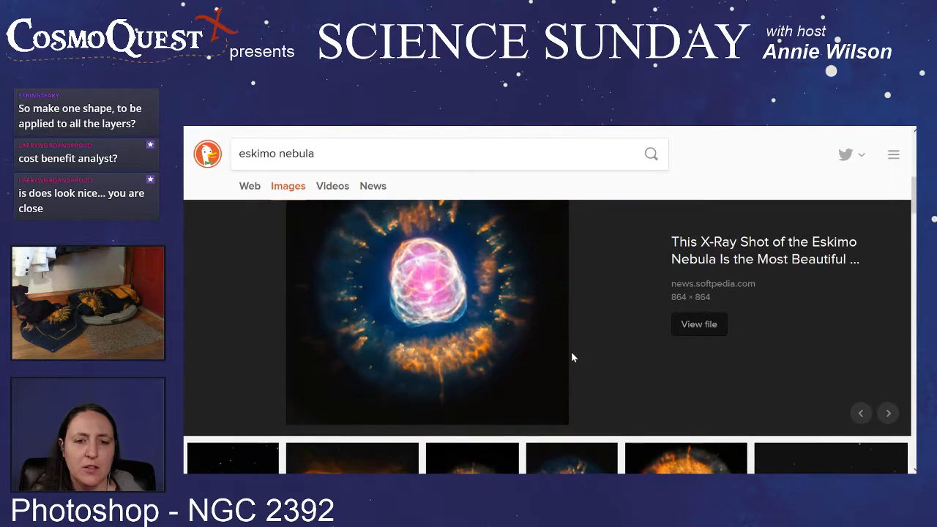
scroll(571, 351, "down", 2)
scroll(573, 357, "down", 3)
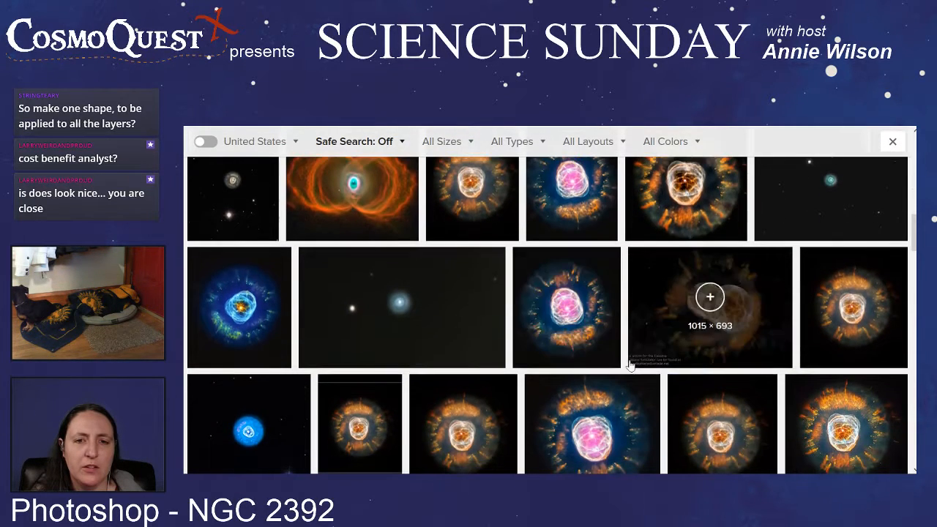
scroll(596, 367, "down", 3)
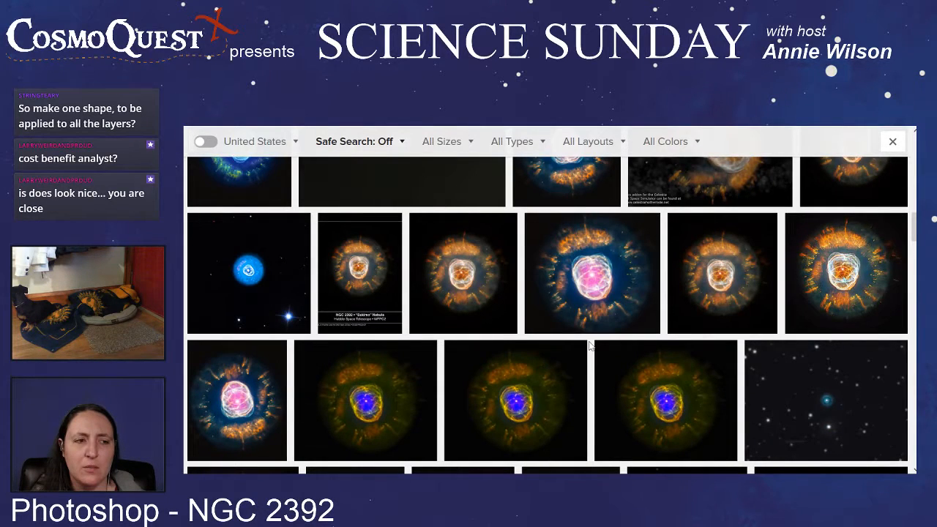
scroll(590, 344, "down", 5)
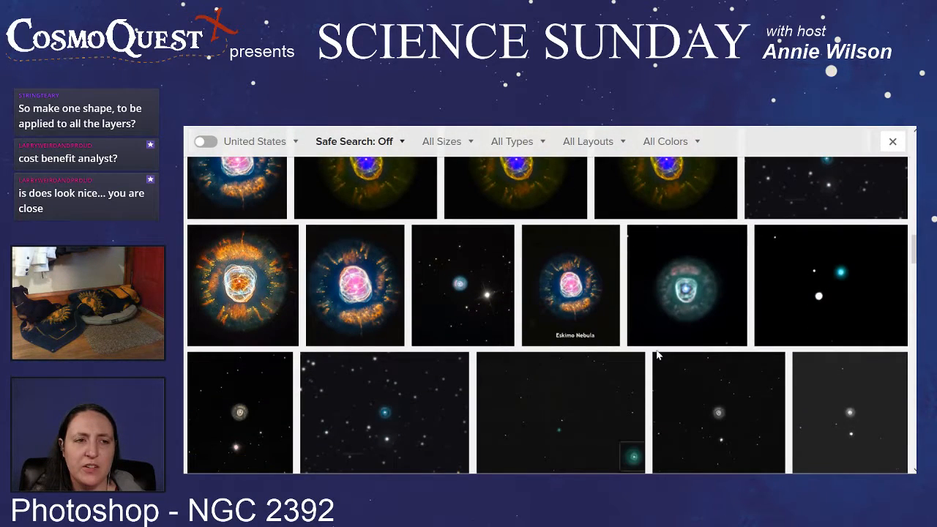
scroll(658, 352, "down", 5)
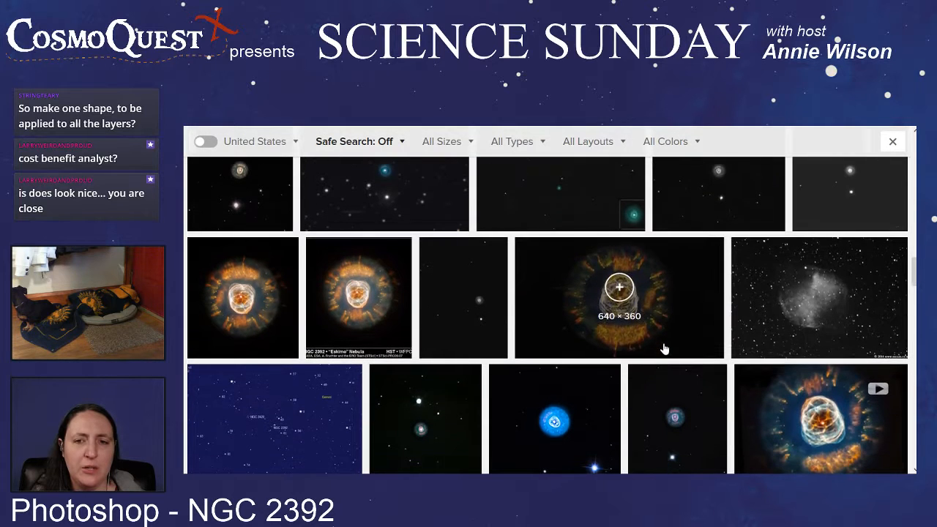
scroll(479, 329, "down", 4)
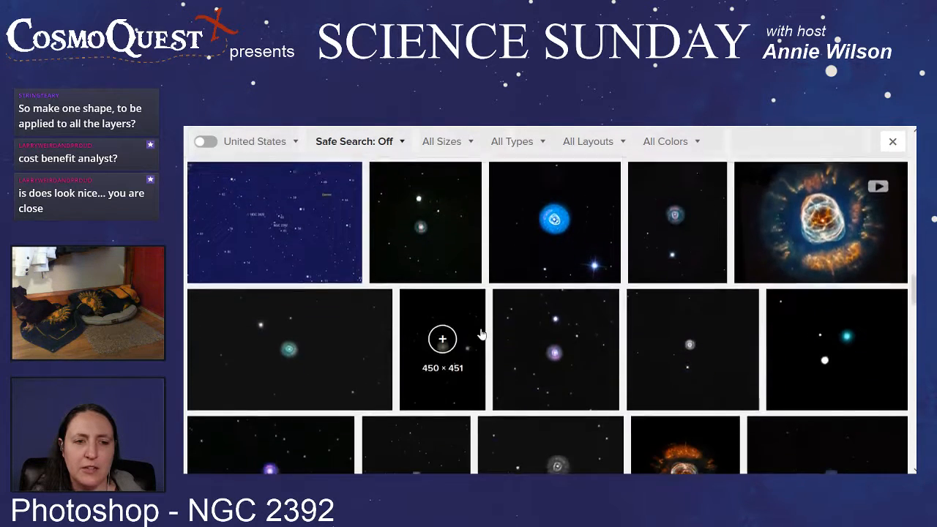
scroll(480, 335, "down", 4)
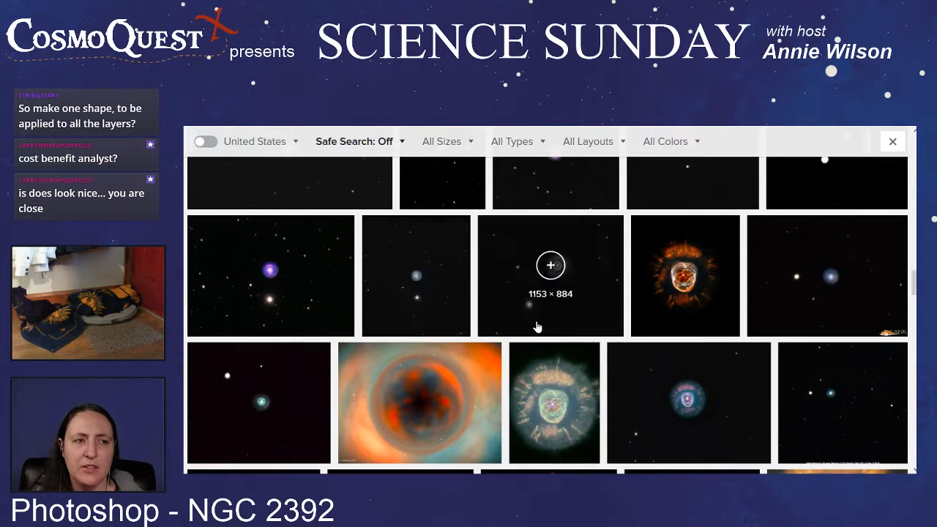
scroll(541, 322, "down", 5)
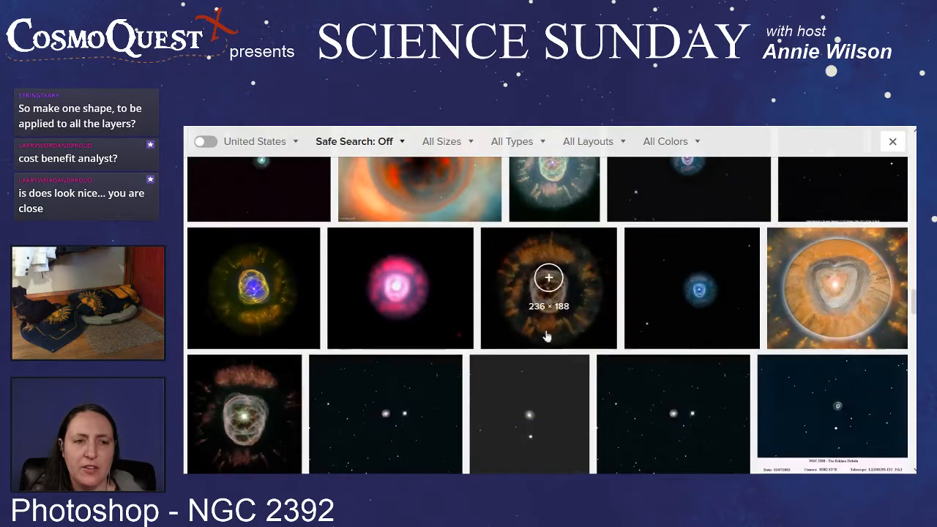
scroll(589, 334, "down", 7)
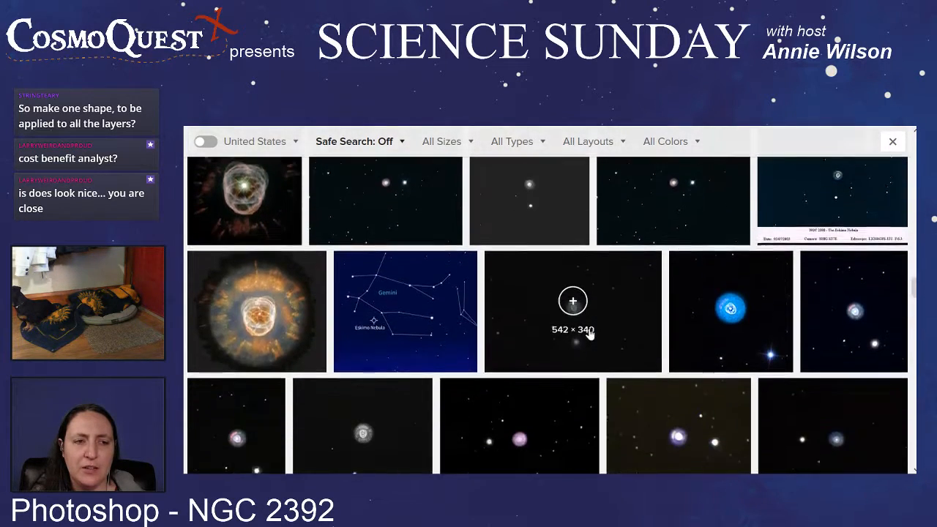
scroll(590, 335, "down", 9)
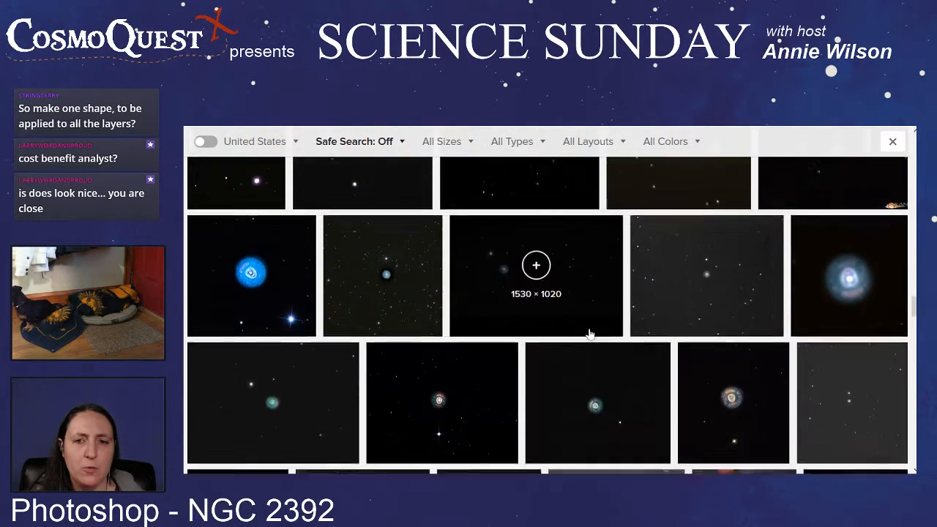
scroll(589, 334, "down", 3)
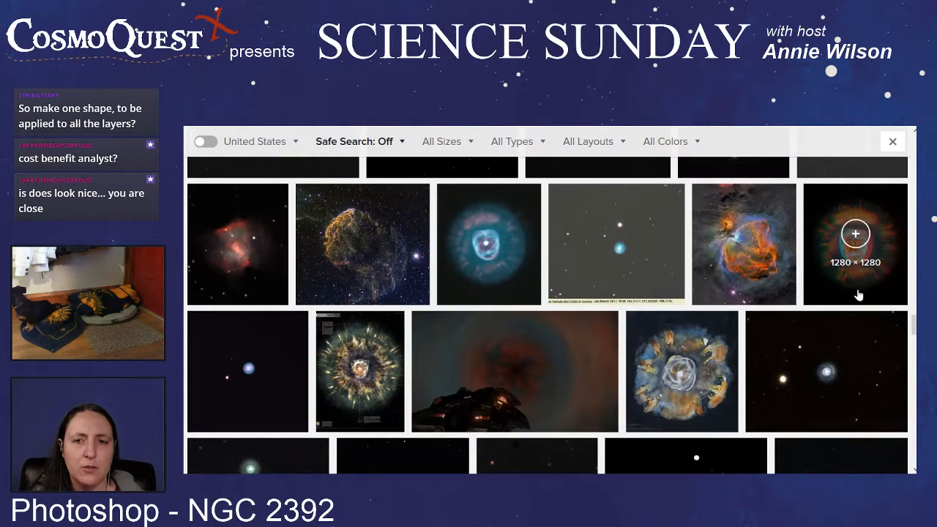
scroll(407, 348, "down", 5)
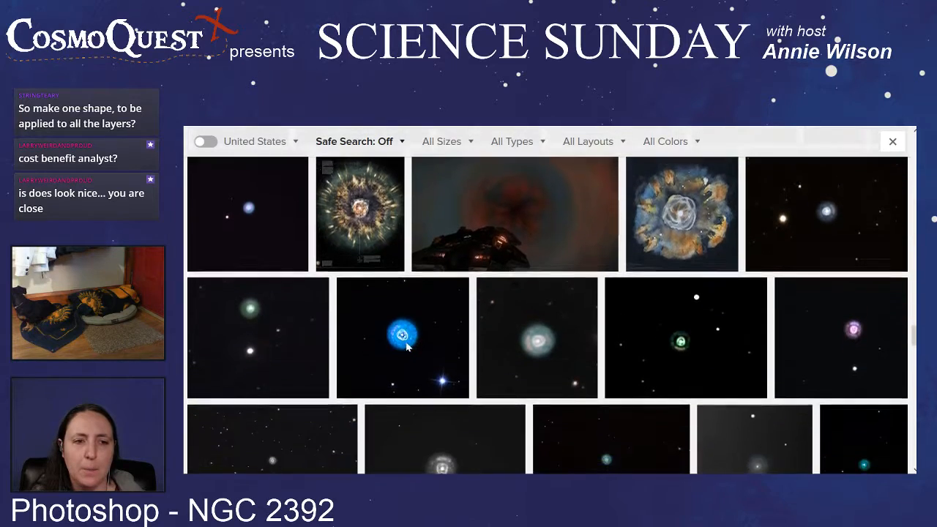
Step: Look further through the eskimo nebula image results and enlarge the 504 × 492 artwork with orange rays on blue to examine its shapes
scroll(408, 348, "down", 4)
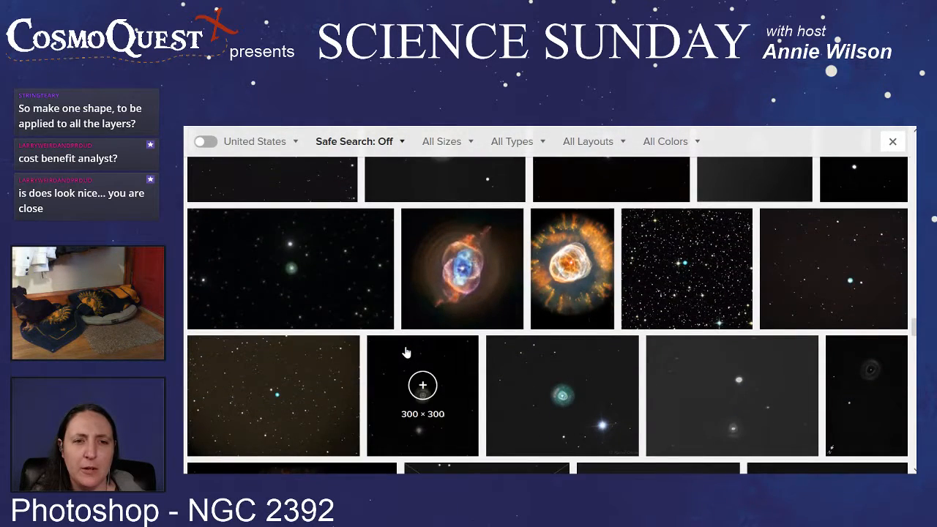
scroll(406, 353, "down", 6)
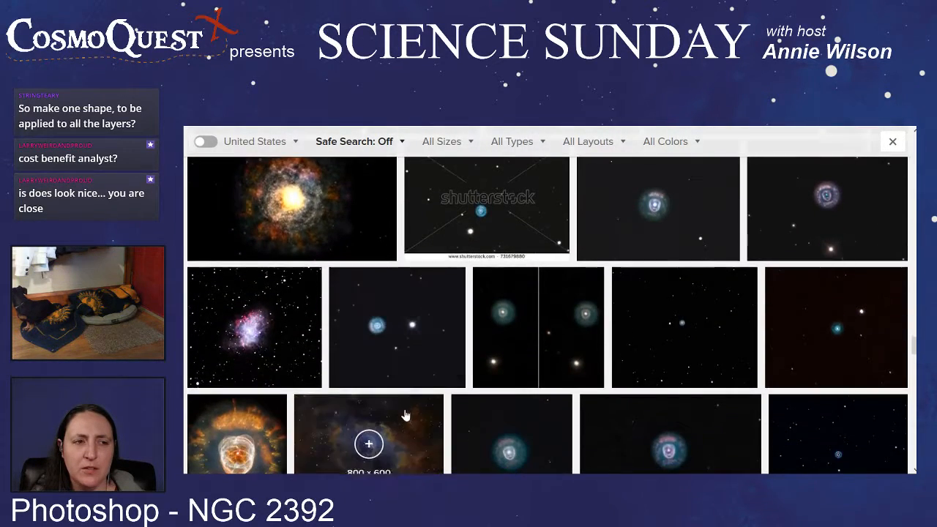
scroll(405, 415, "down", 2)
scroll(463, 387, "down", 8)
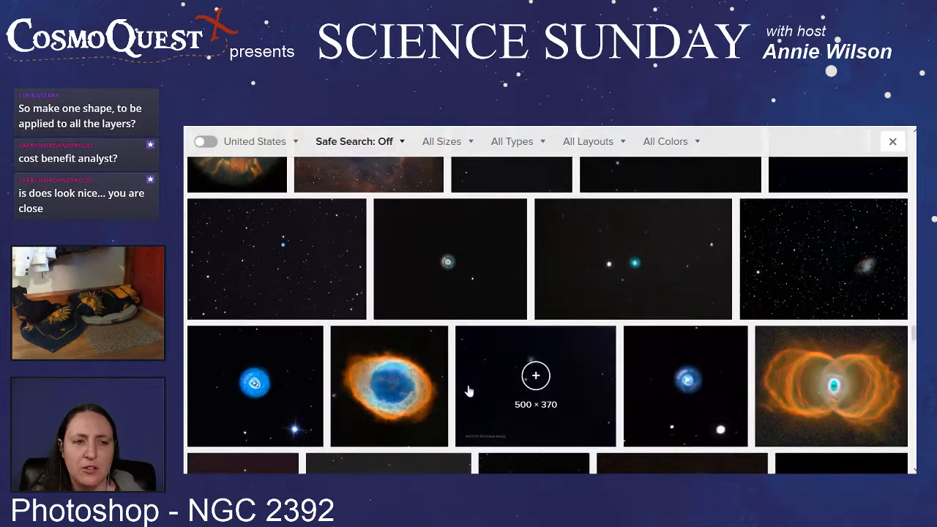
scroll(463, 386, "down", 5)
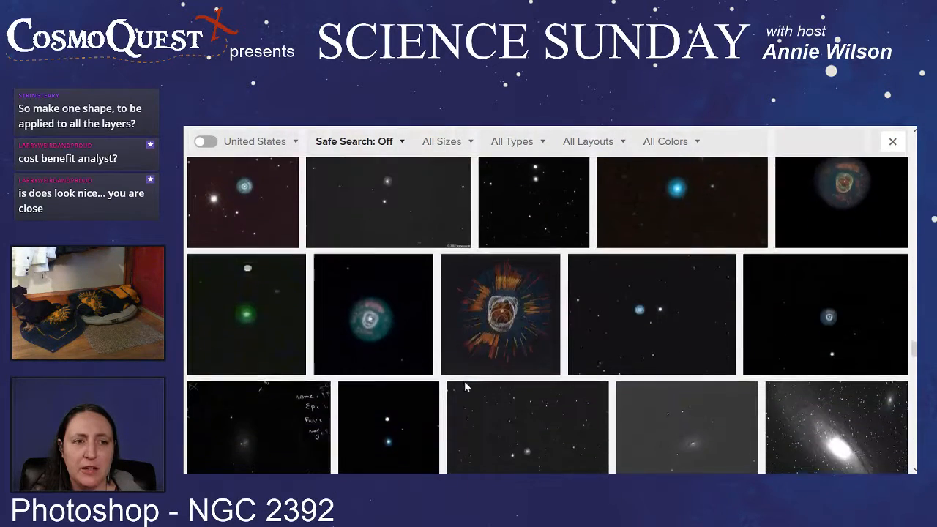
scroll(464, 387, "up", 3)
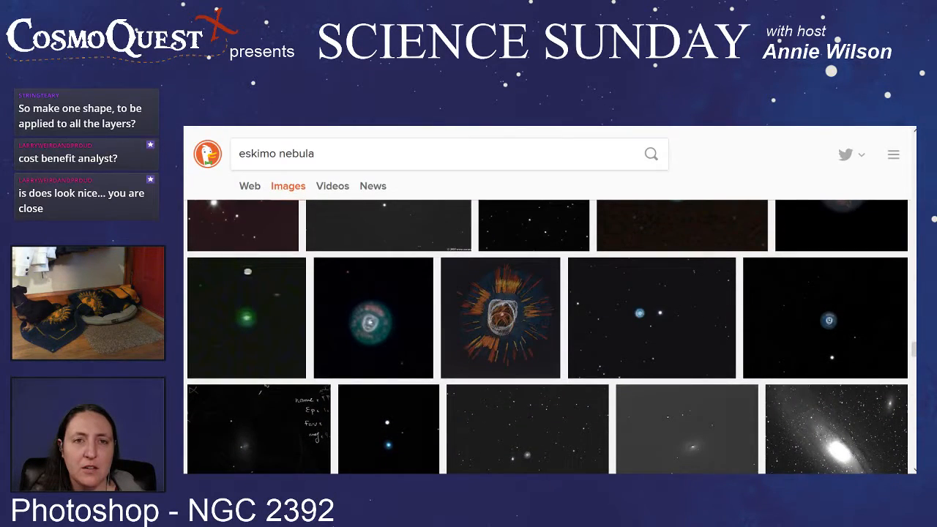
left_click(504, 304)
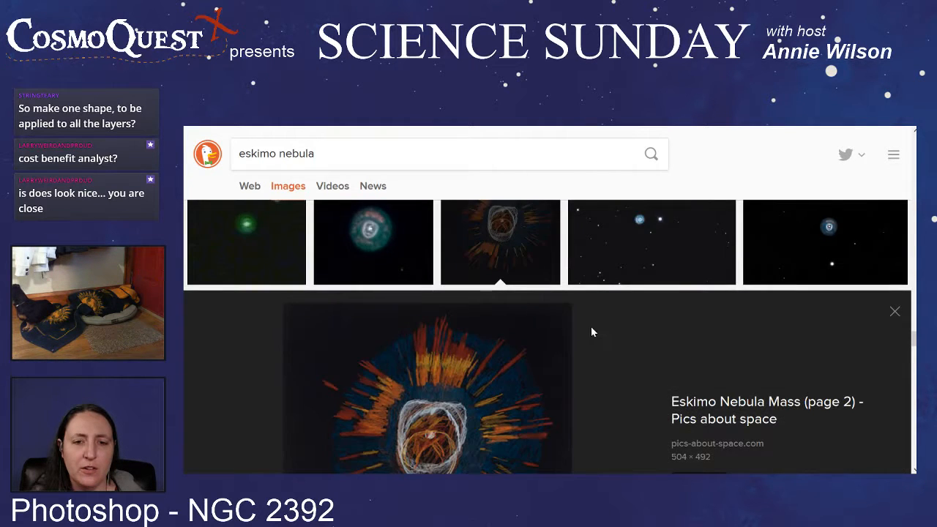
scroll(622, 335, "down", 1)
scroll(623, 336, "up", 1)
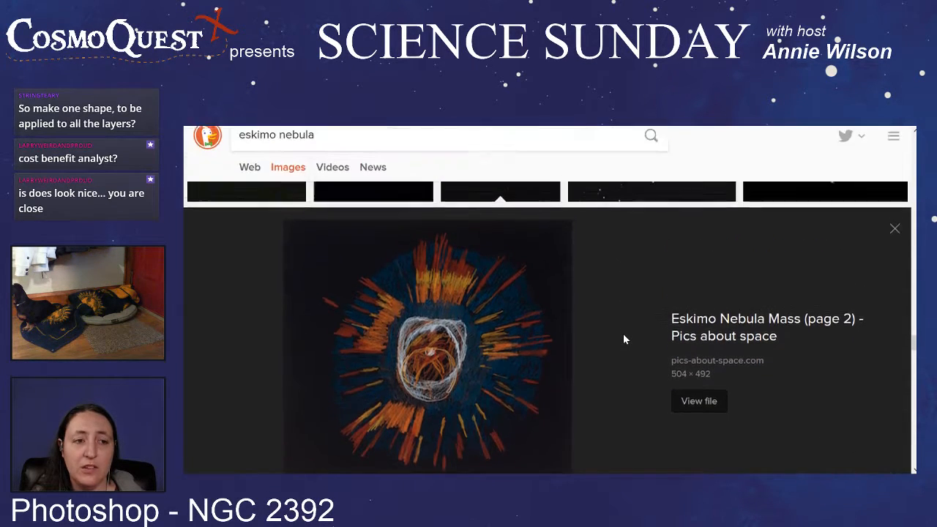
scroll(623, 335, "down", 1)
scroll(623, 336, "down", 1)
scroll(489, 315, "up", 2)
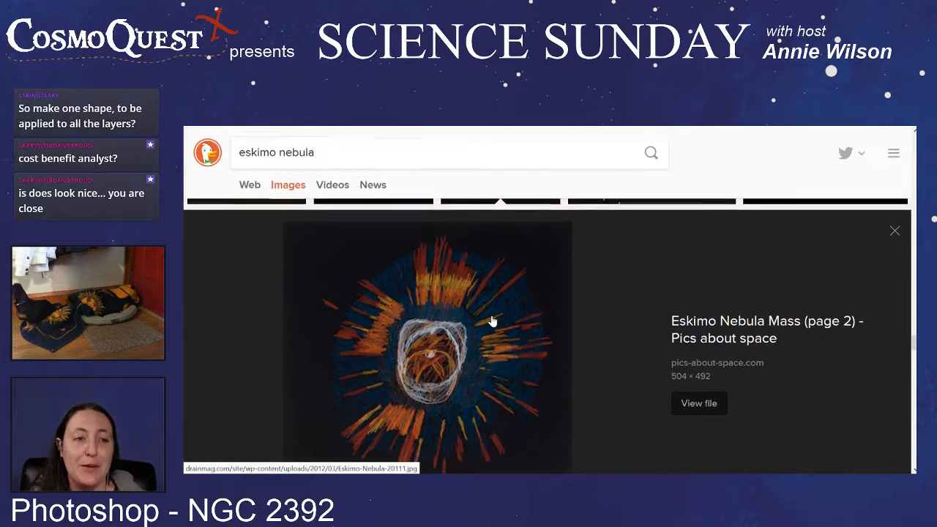